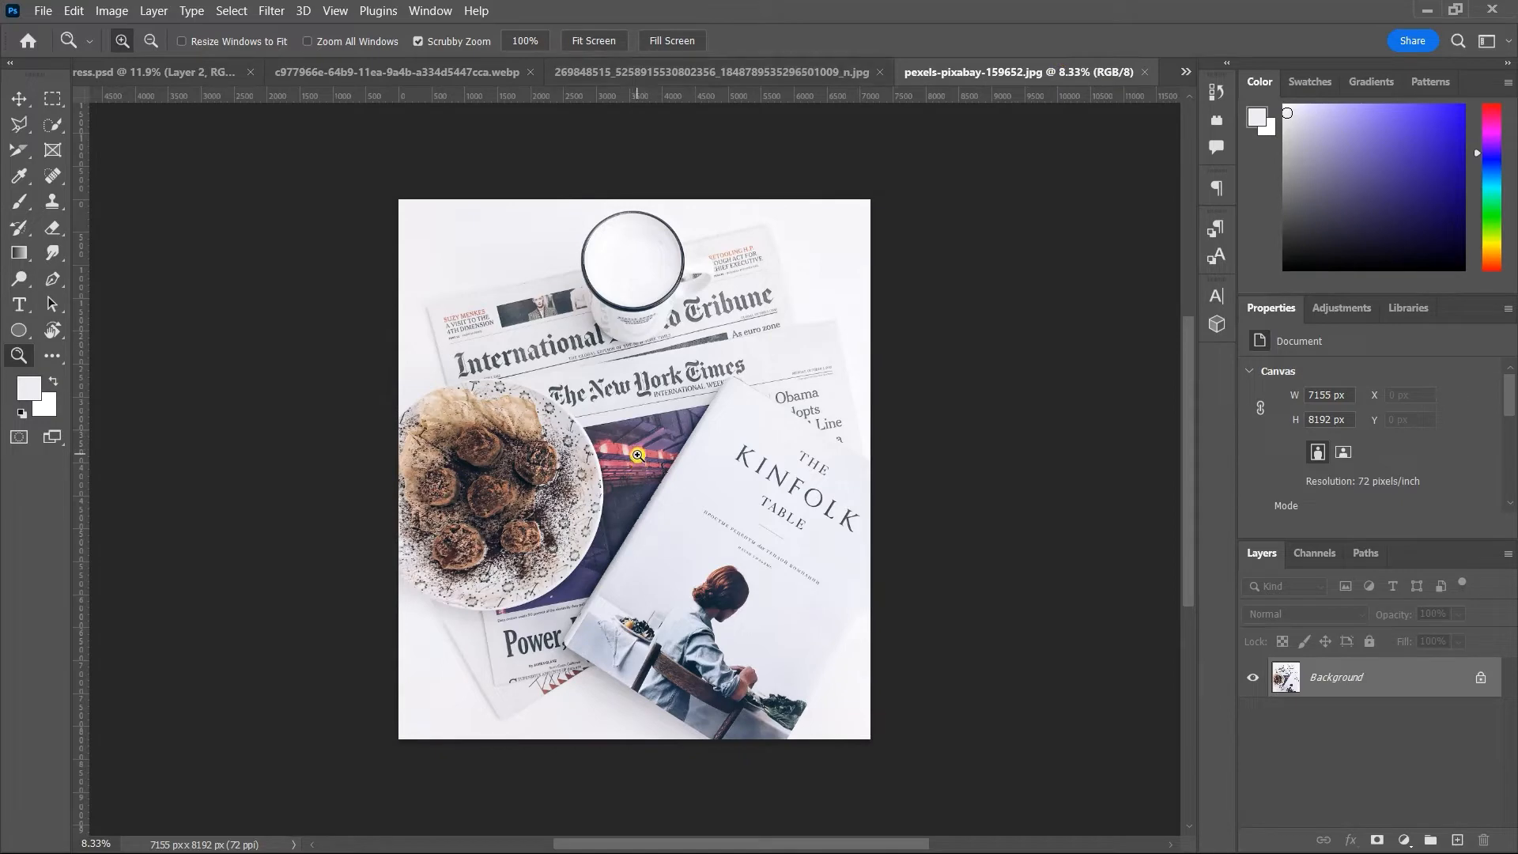
Step: View the original pexels-pixabay-159652.jpg photo up close and switch to the Brentwood press.psd document
left_click_drag(638, 455, 911, 545)
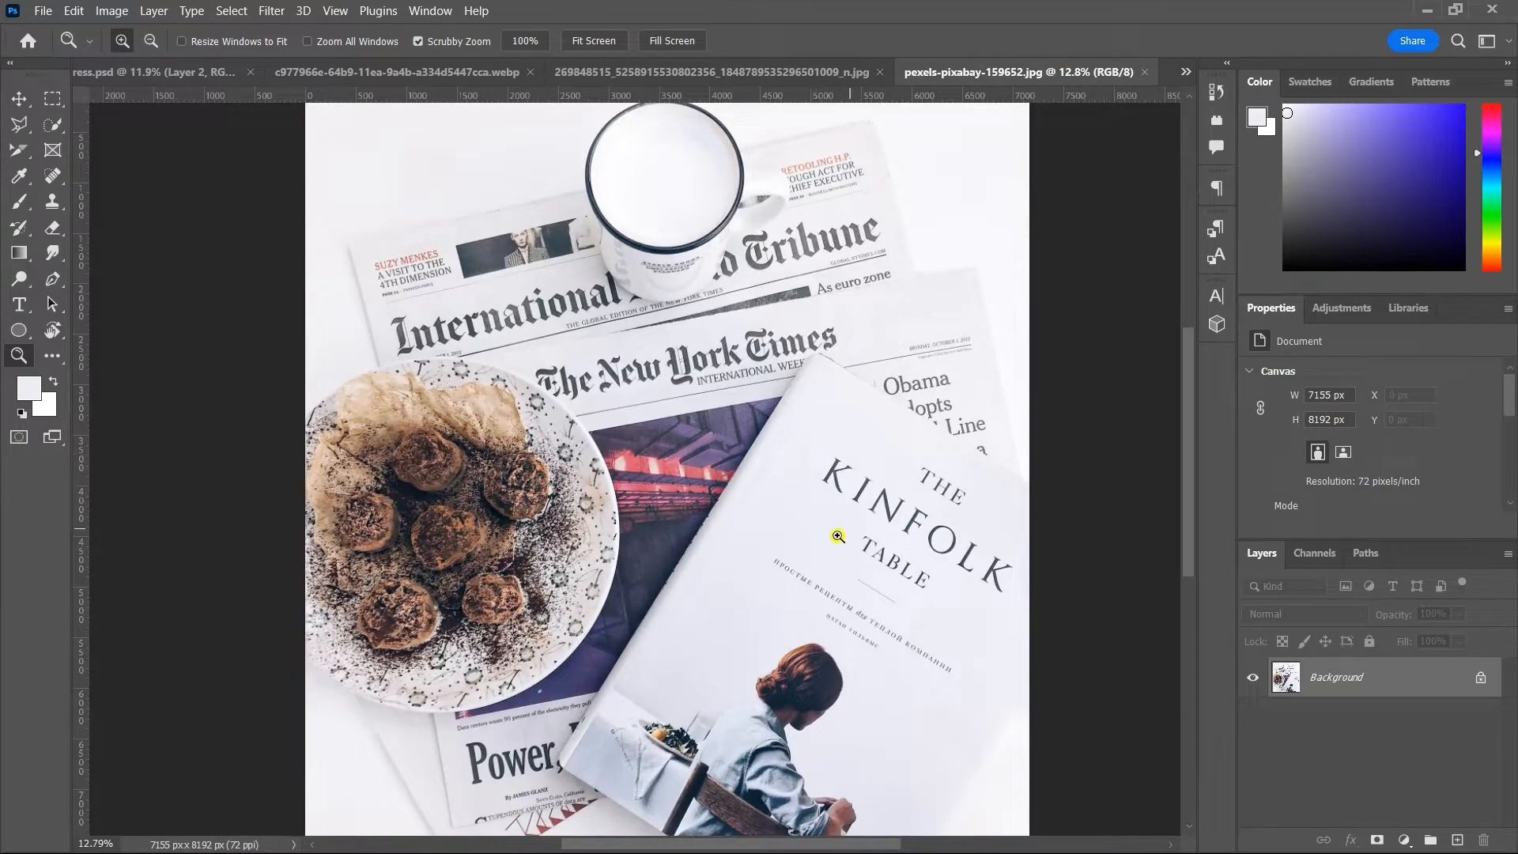
key("ctrl+Tab")
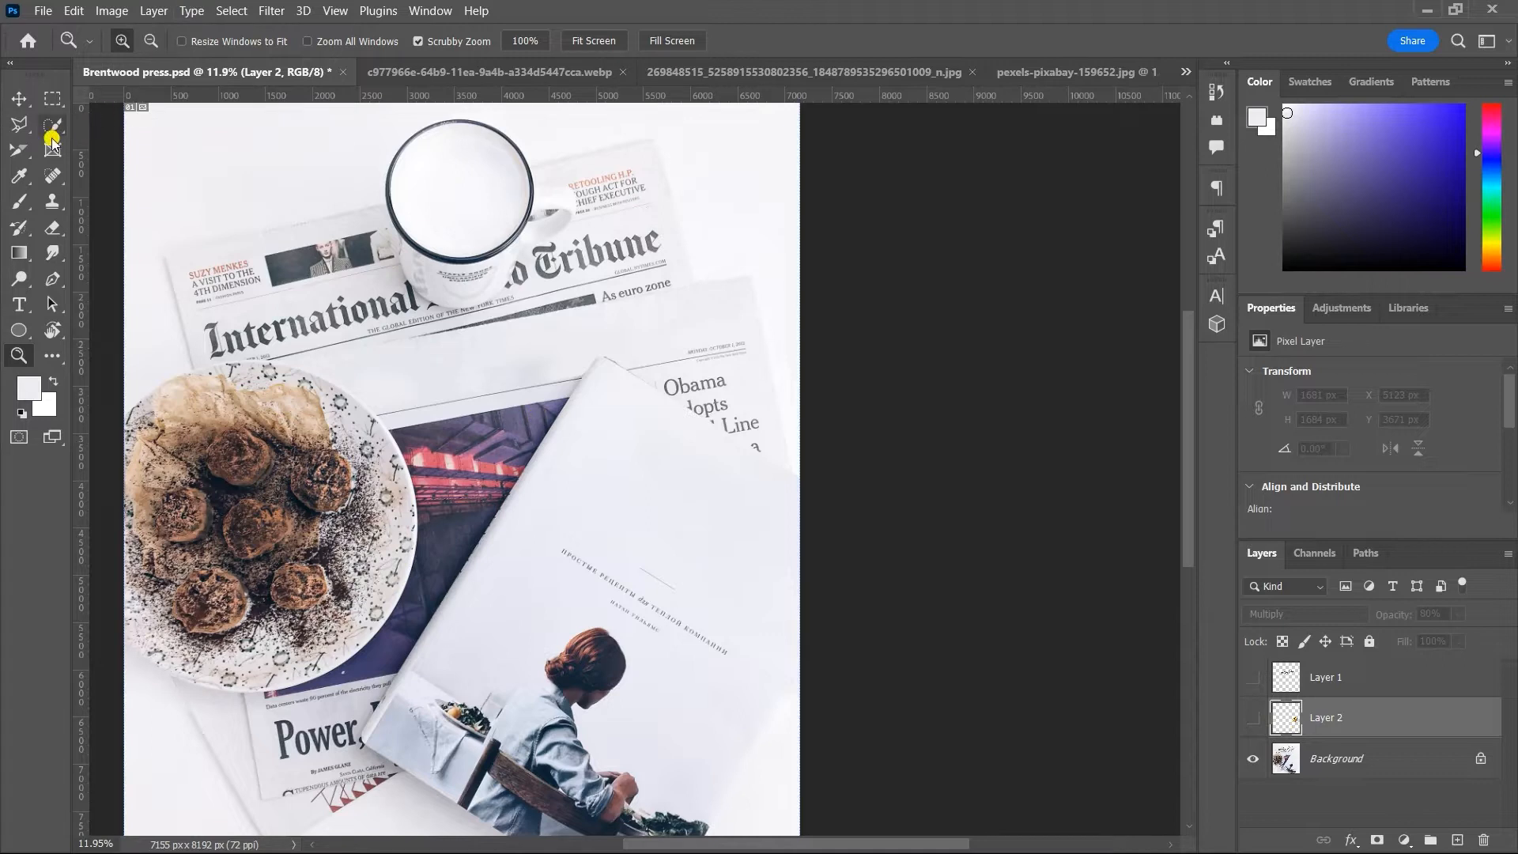
left_click(30, 387)
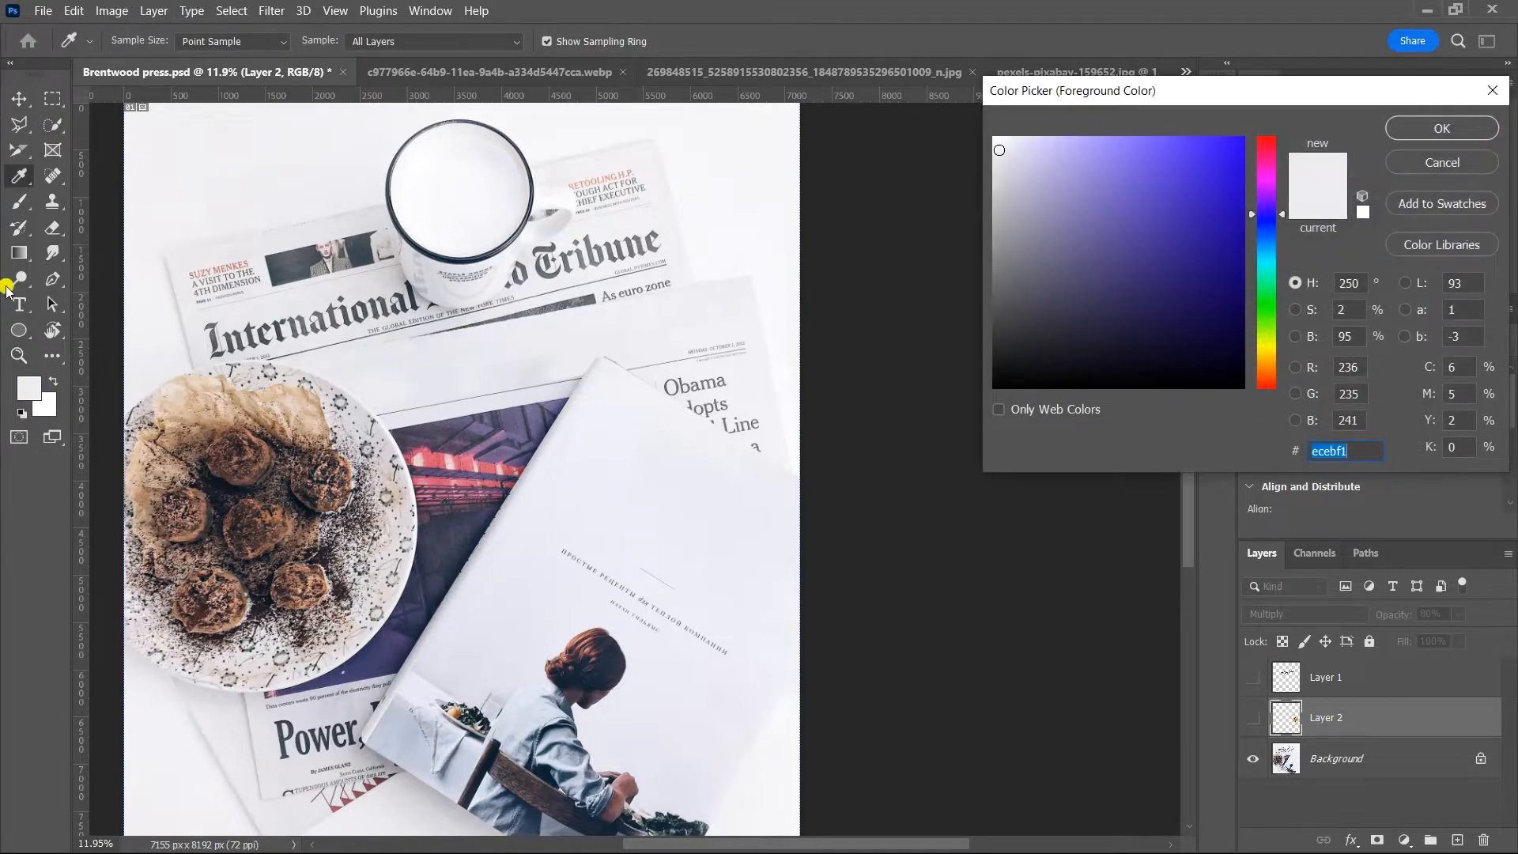
left_click(19, 204)
left_click(1453, 161)
key("z")
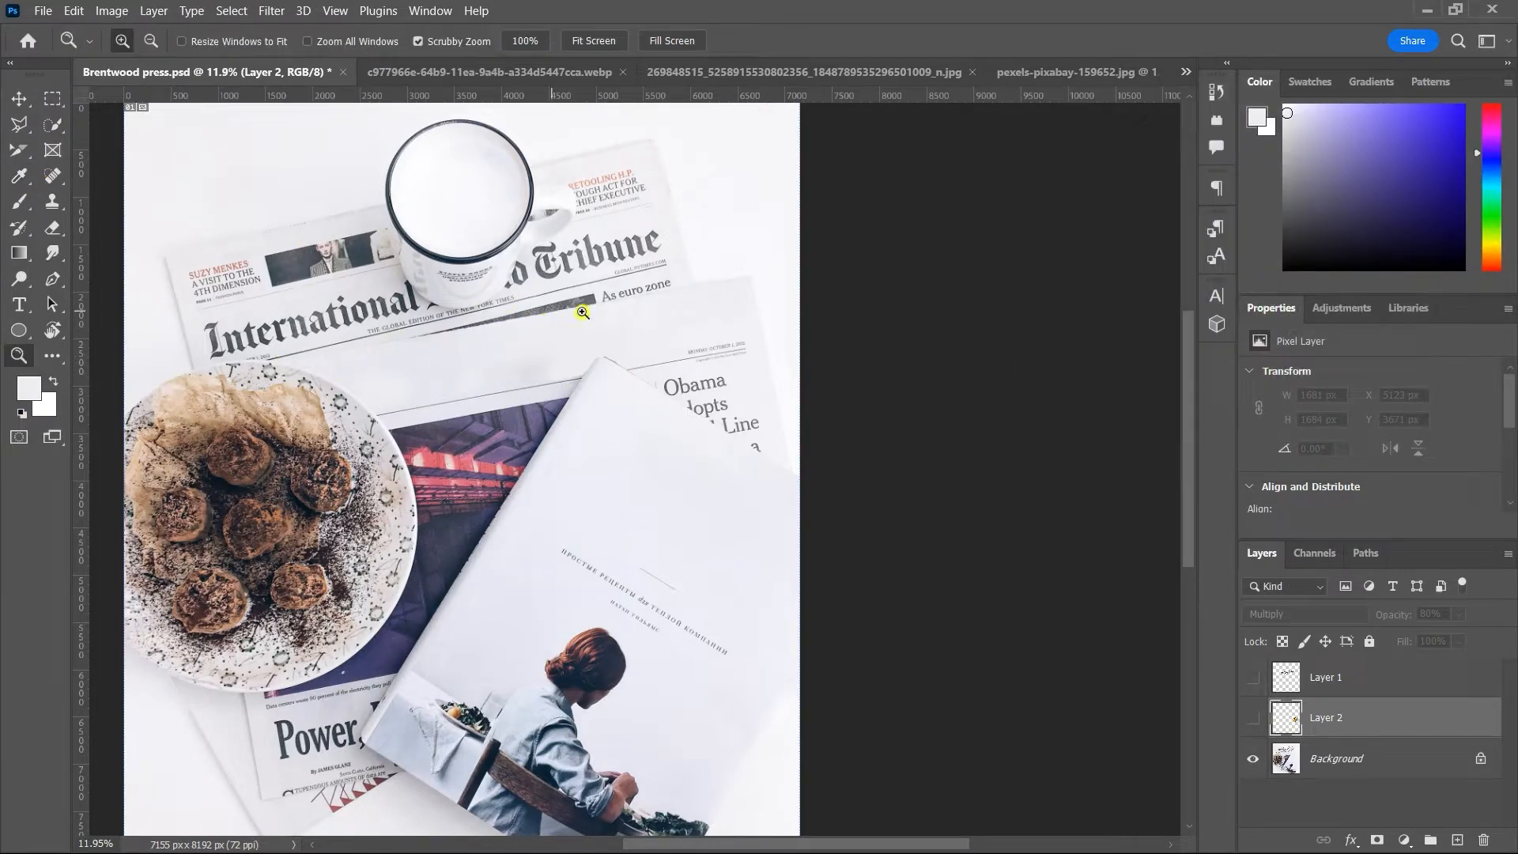
Step: Outline the blanked masthead area of the middle newspaper with a Polygonal Lasso selection, between the plate and the book
left_click(19, 124)
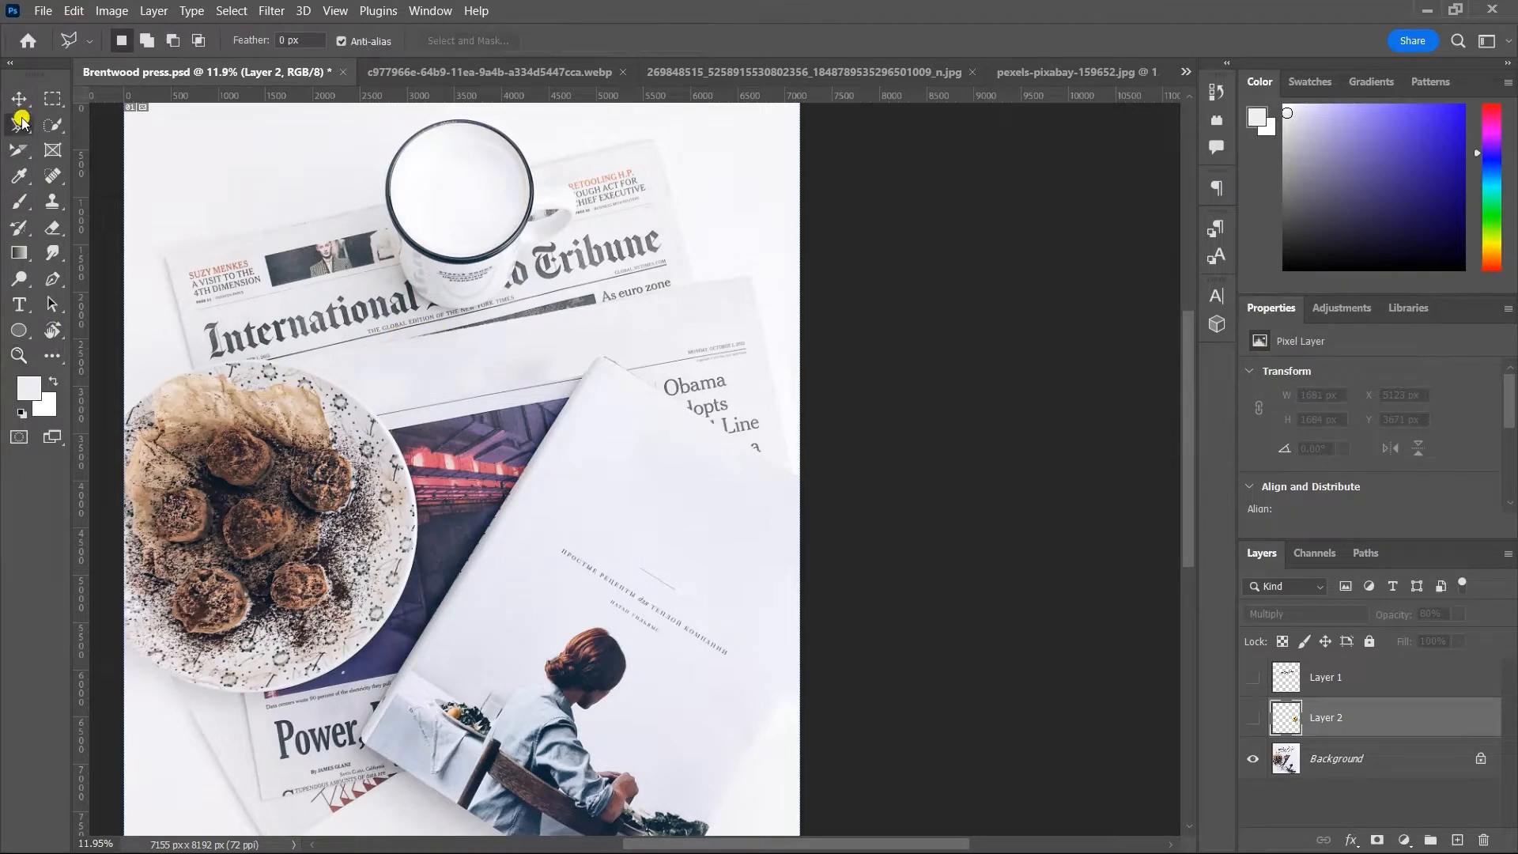
left_click(310, 364)
left_click(377, 408)
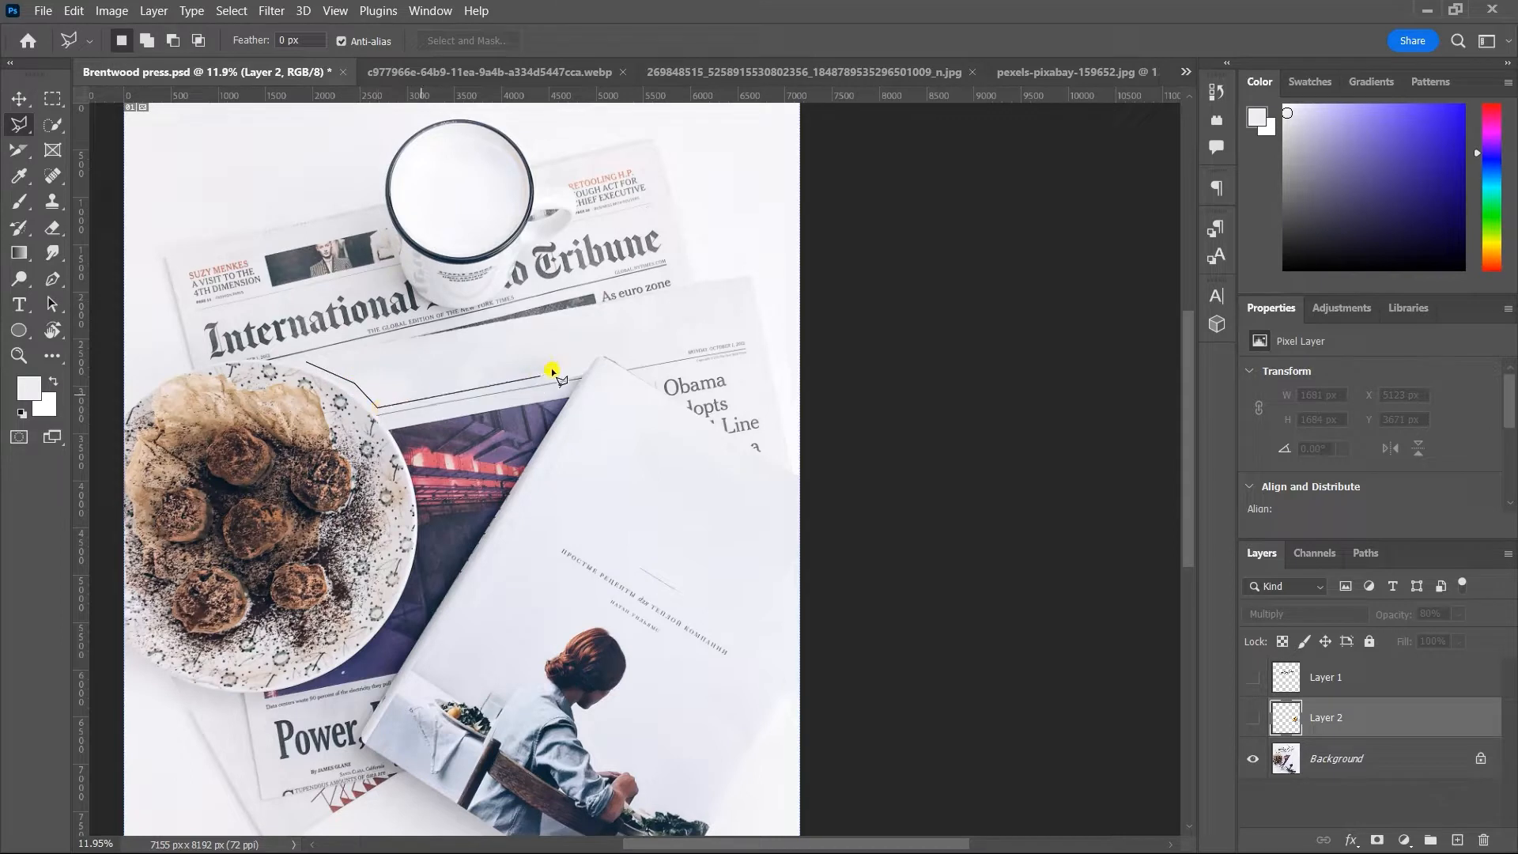
left_click(582, 374)
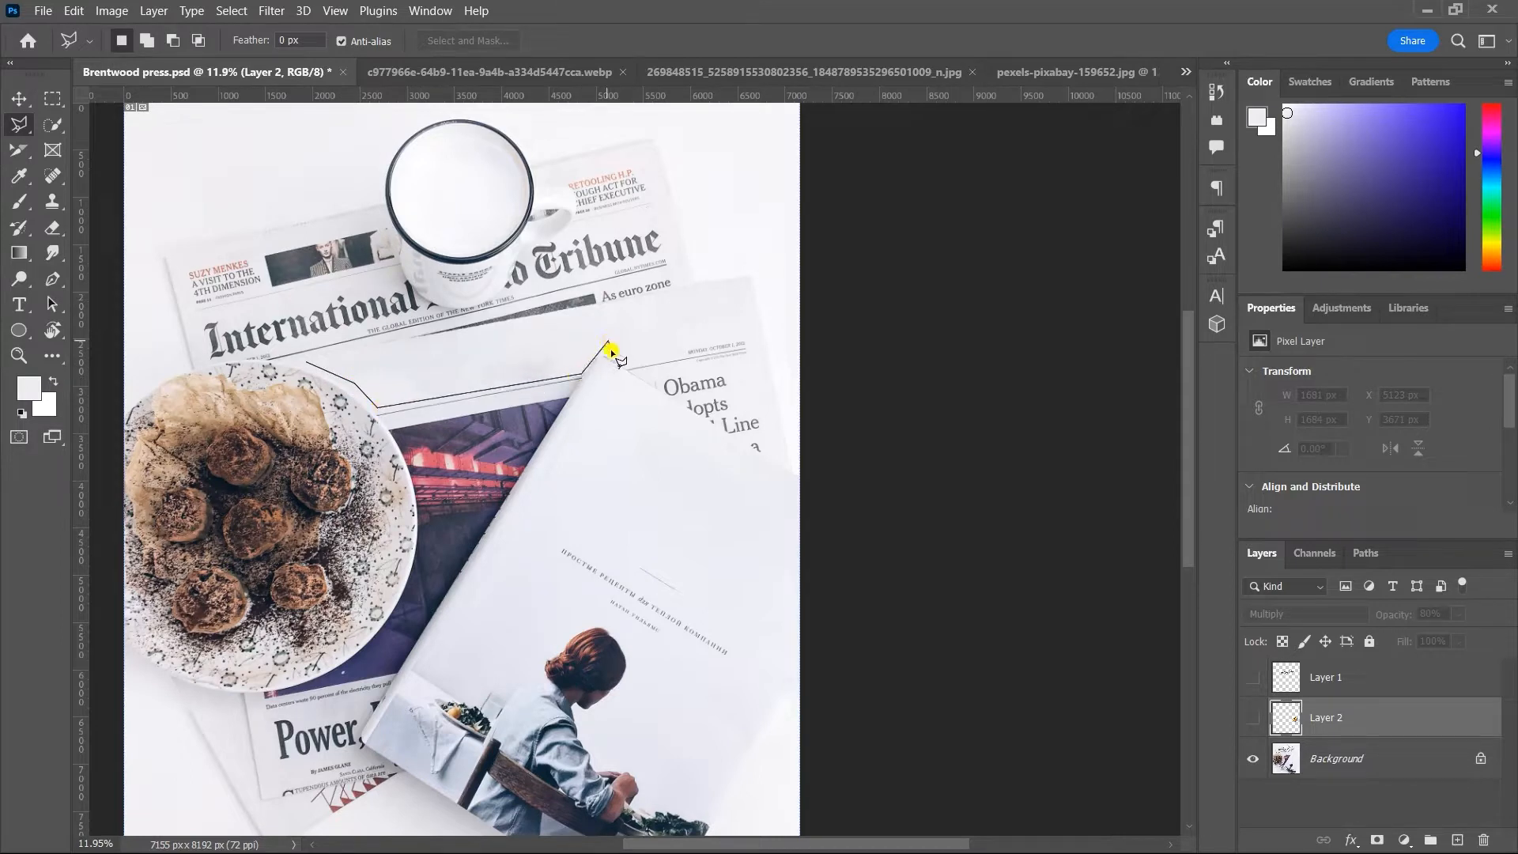
left_click(609, 343)
left_click(635, 363)
left_click(664, 344)
left_click(648, 303)
double_click(353, 348)
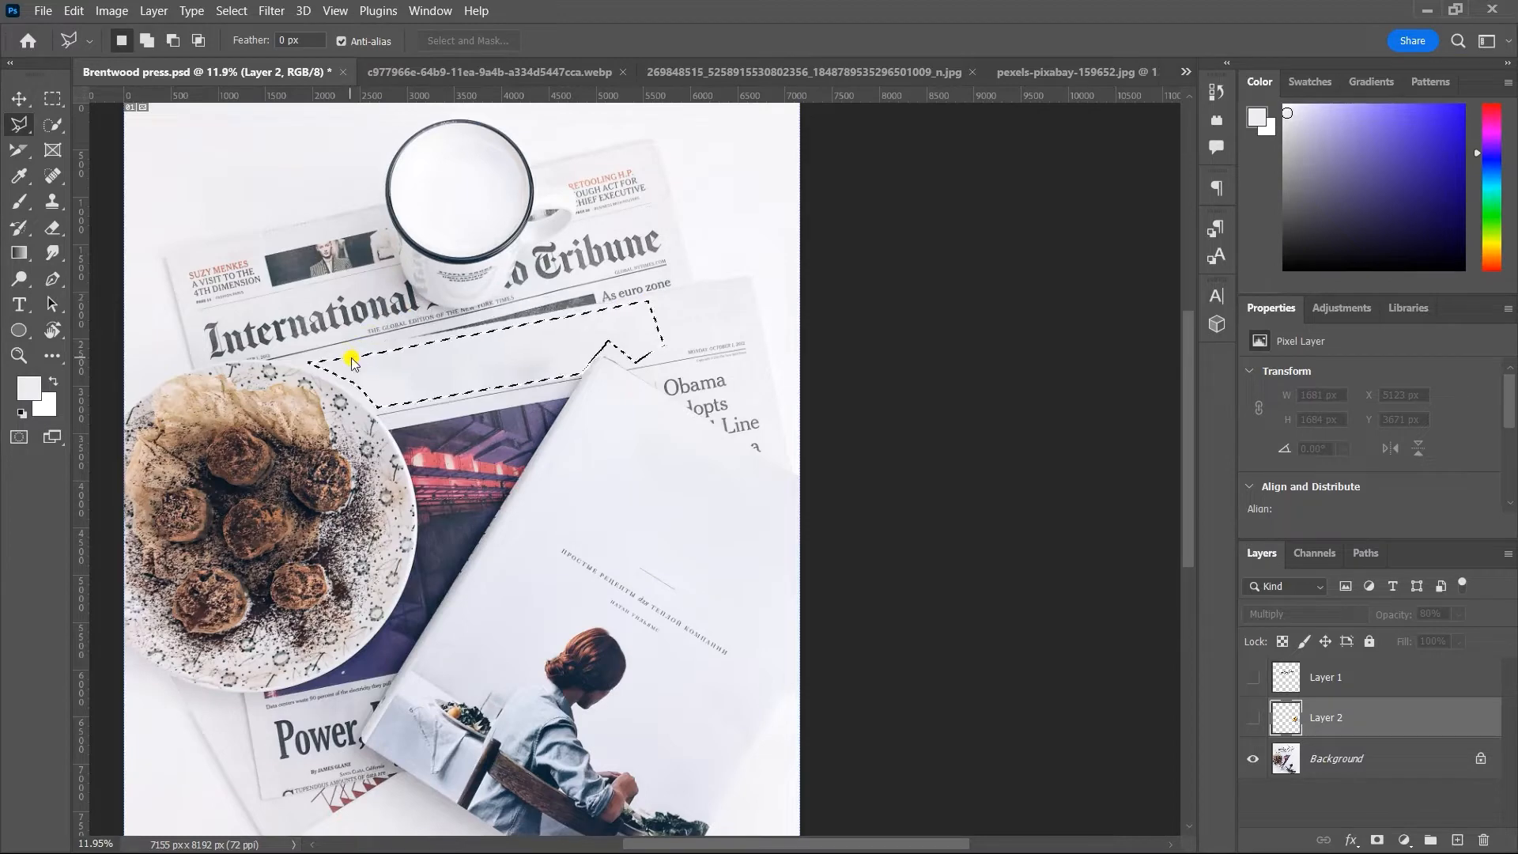
Step: Look through the Edit commands available for the masthead selection, and clear the selection
left_click(144, 39)
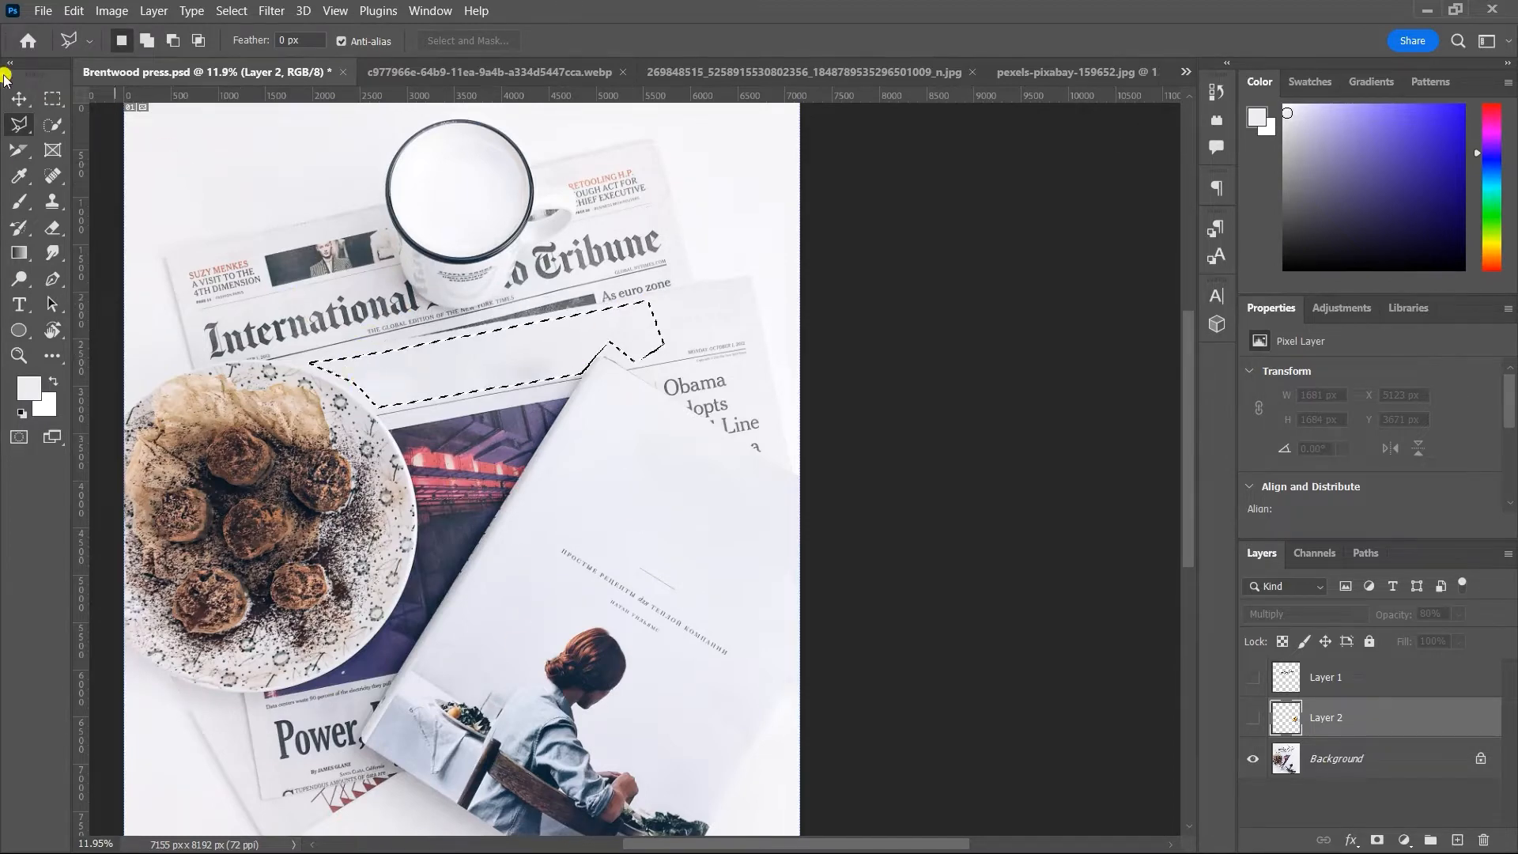
left_click(79, 7)
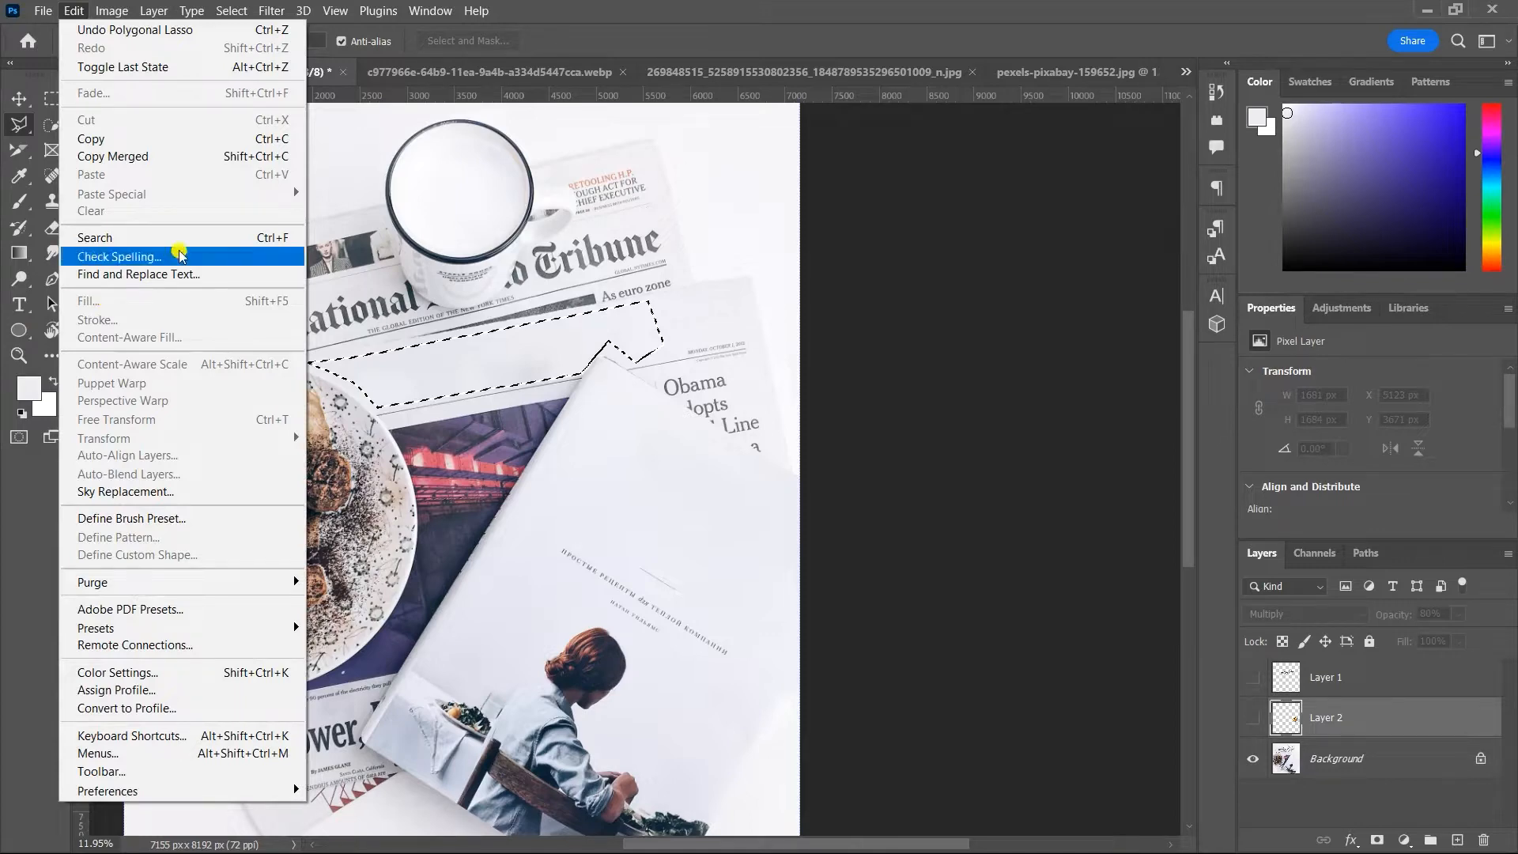
left_click(796, 17)
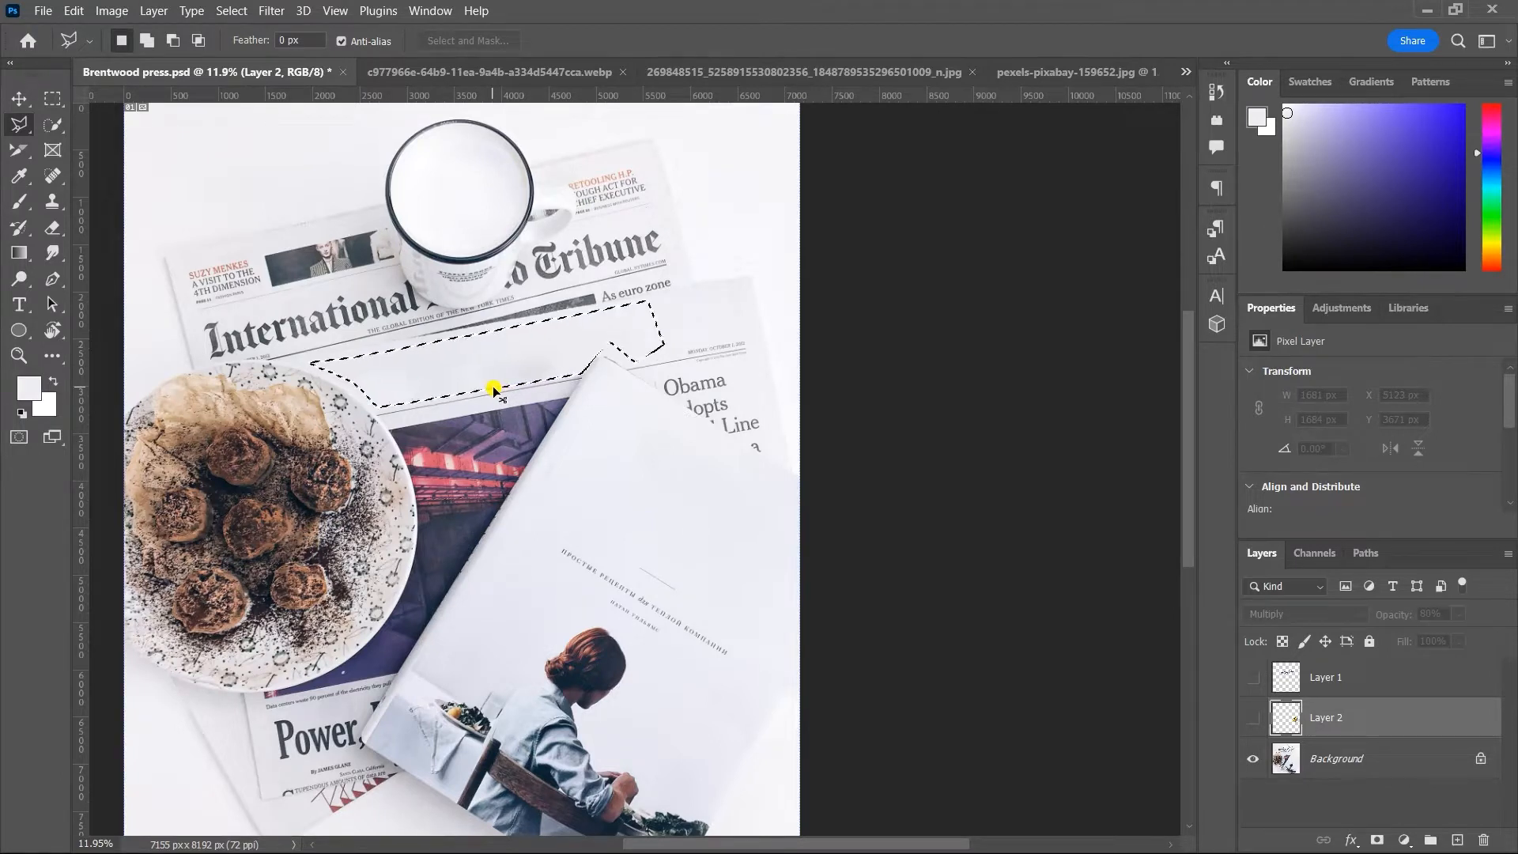
key("ctrl+d")
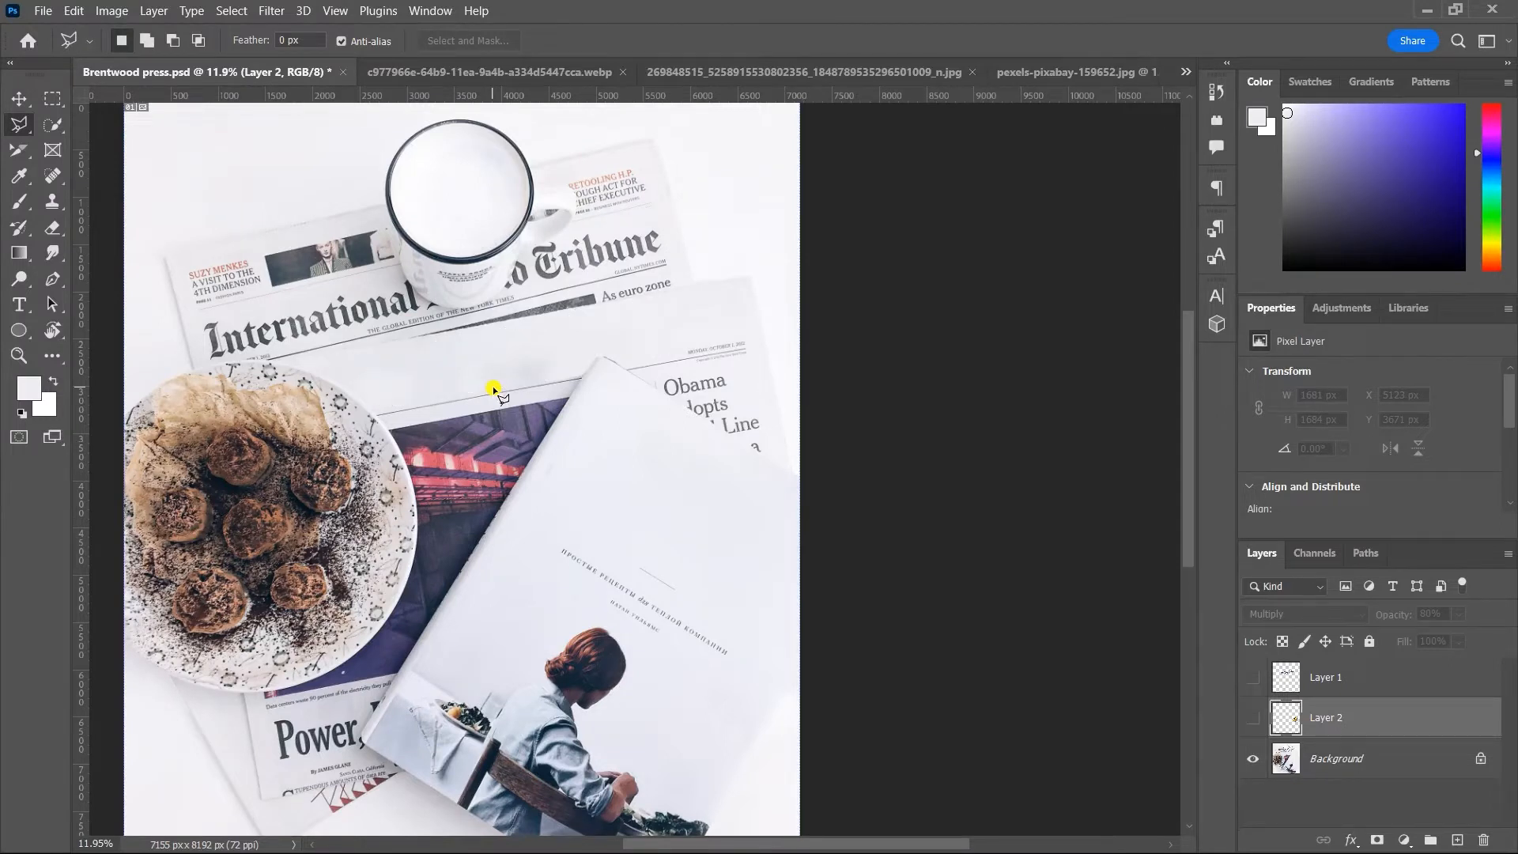
Step: Show Layer 1 with The Press masthead on the newspaper and make it the active layer
left_click(1252, 677)
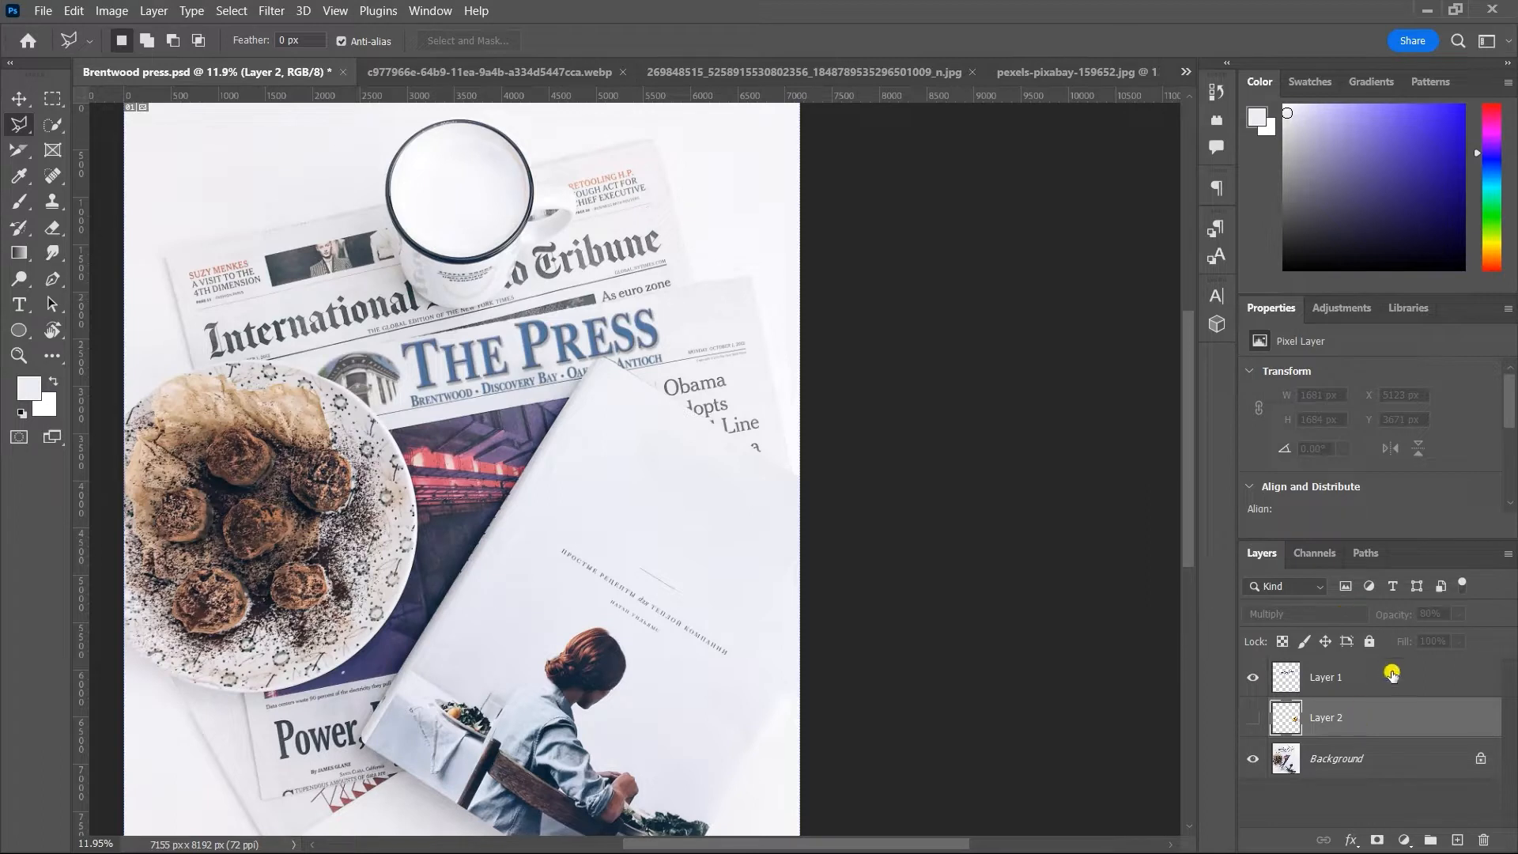
left_click(1391, 676)
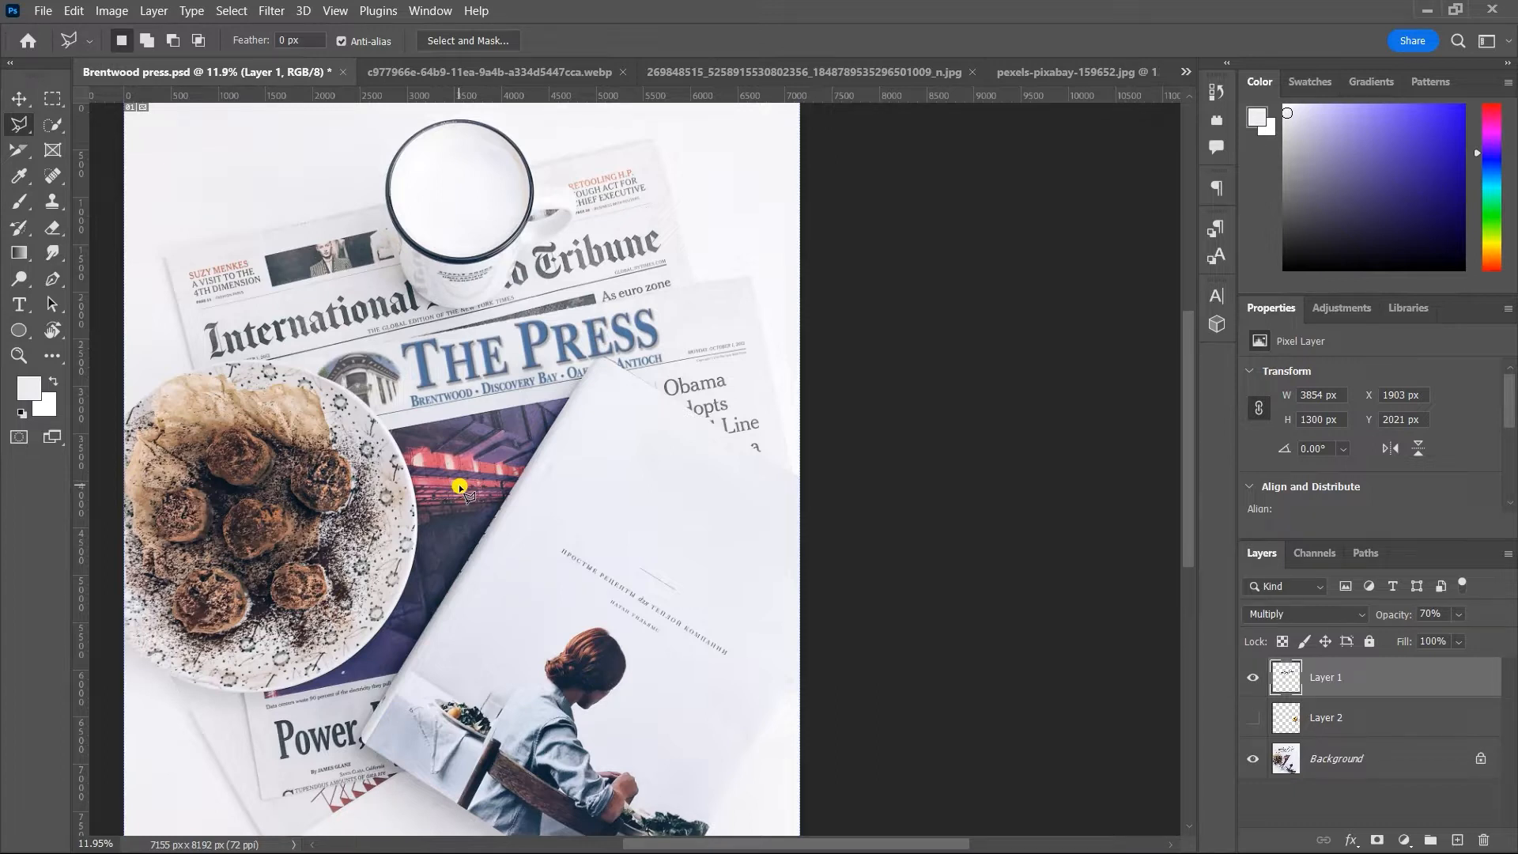
Step: Examine The Press logo file, the award badge file and the original photo, and return to Brentwood press.psd
left_click(463, 73)
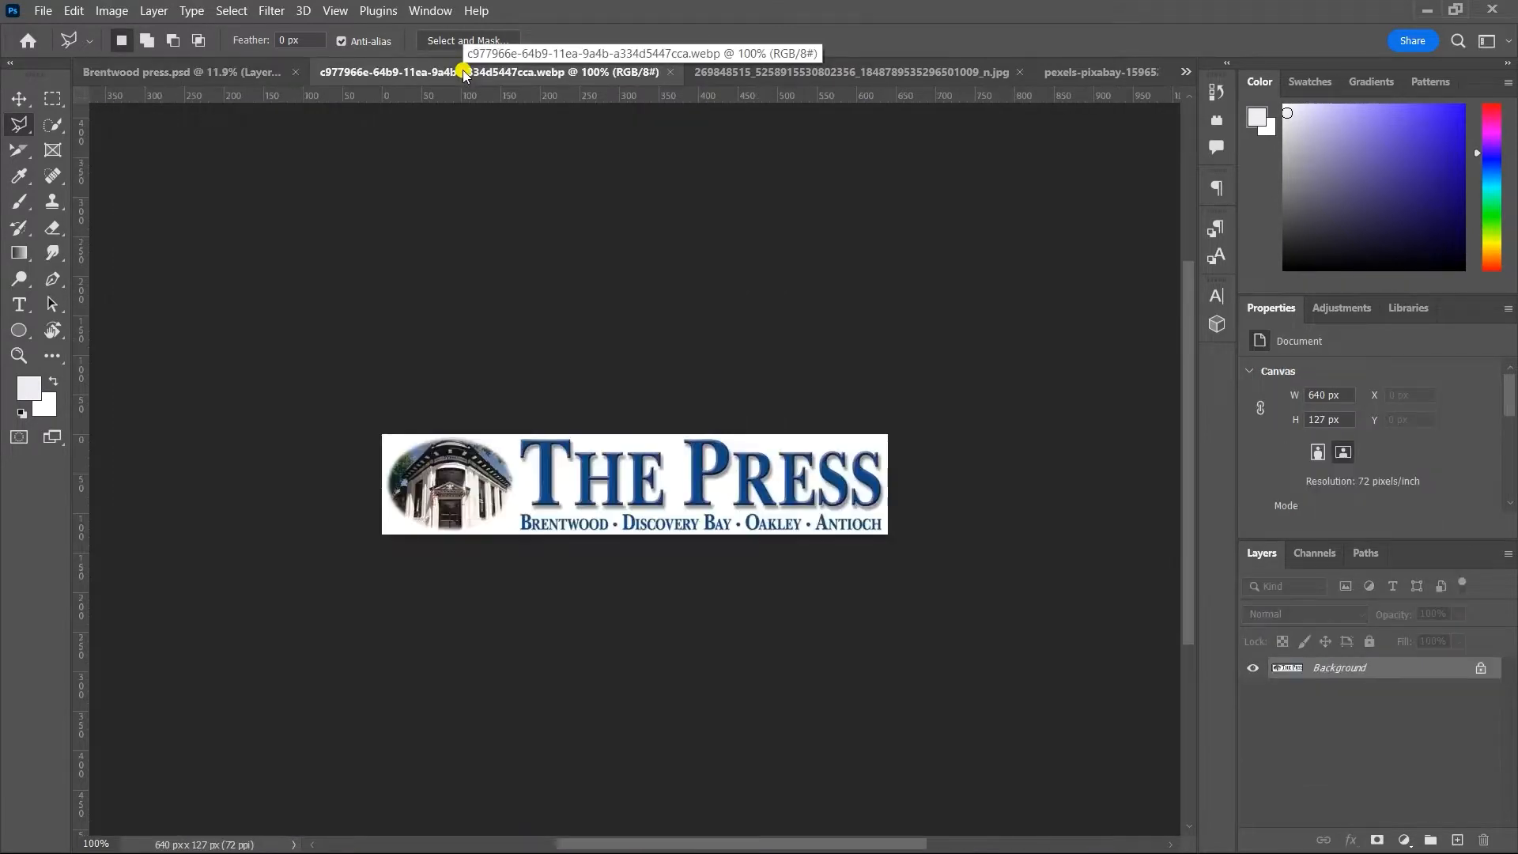
left_click(788, 72)
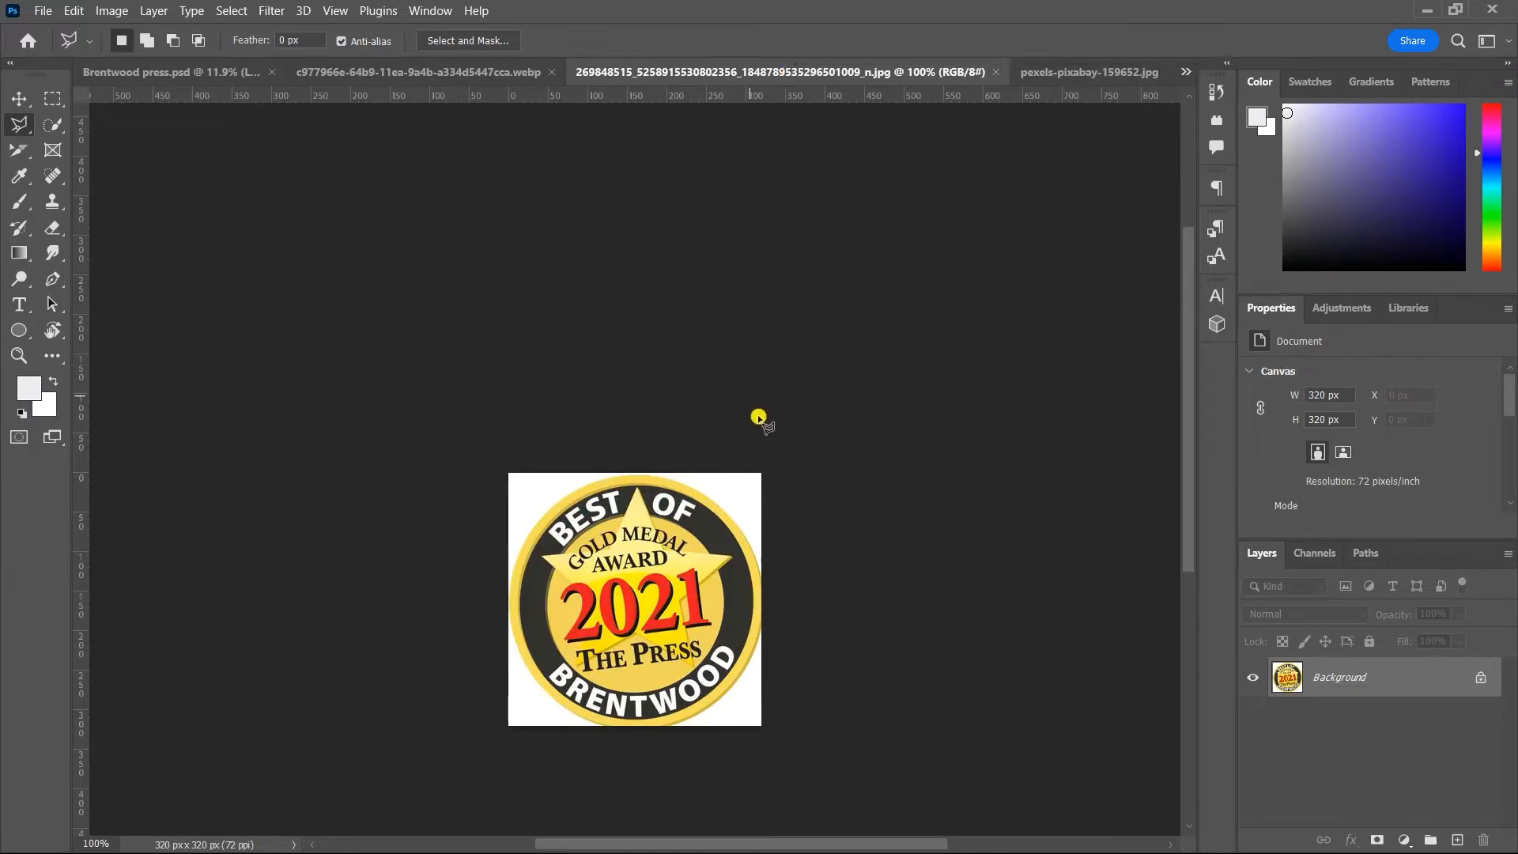
key("x")
key("z")
left_click_drag(642, 592, 739, 536)
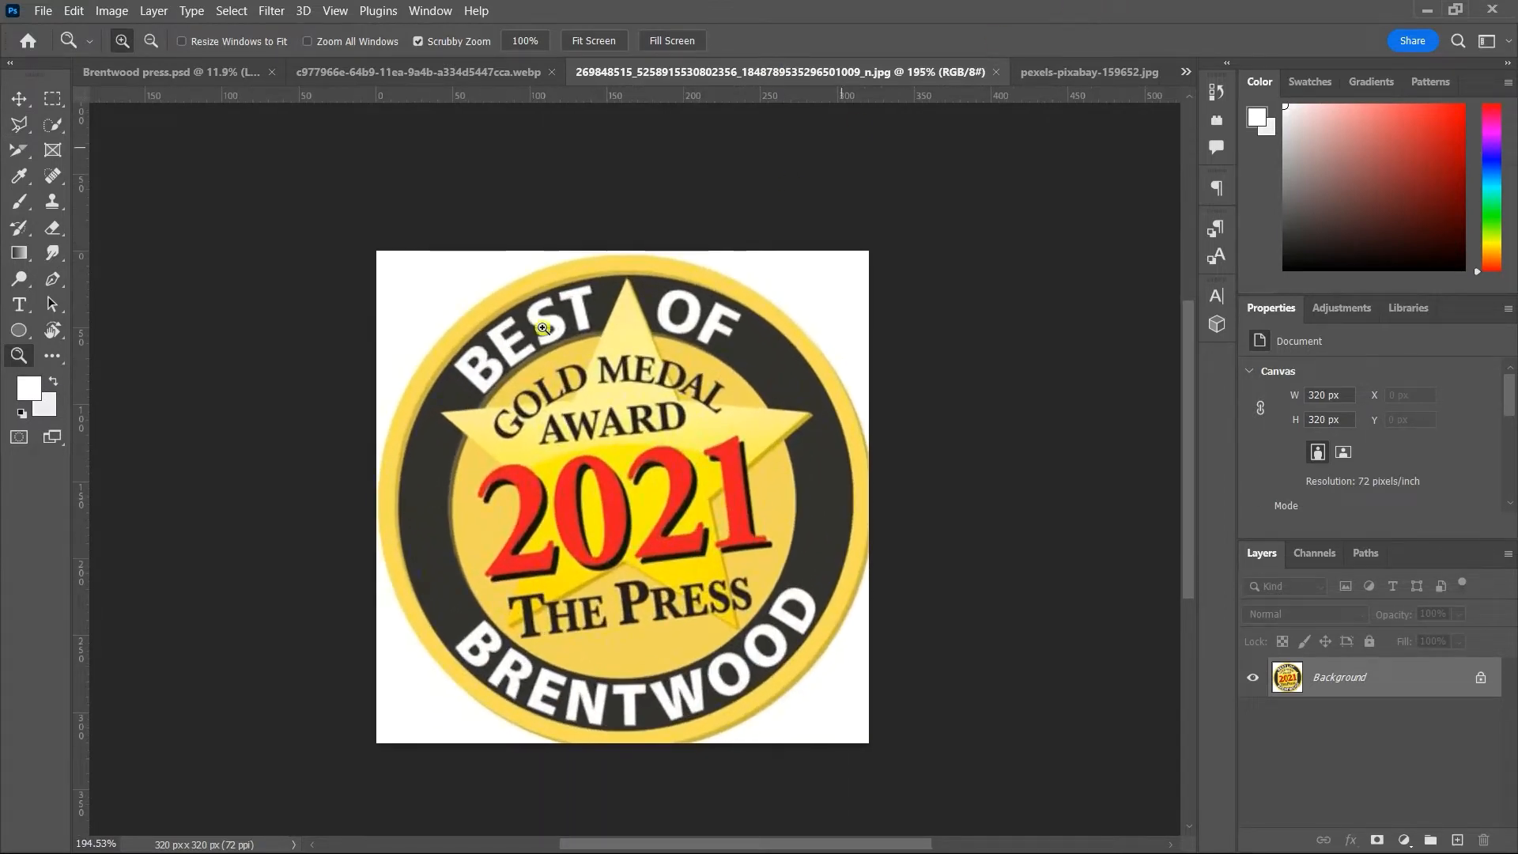
left_click(1059, 72)
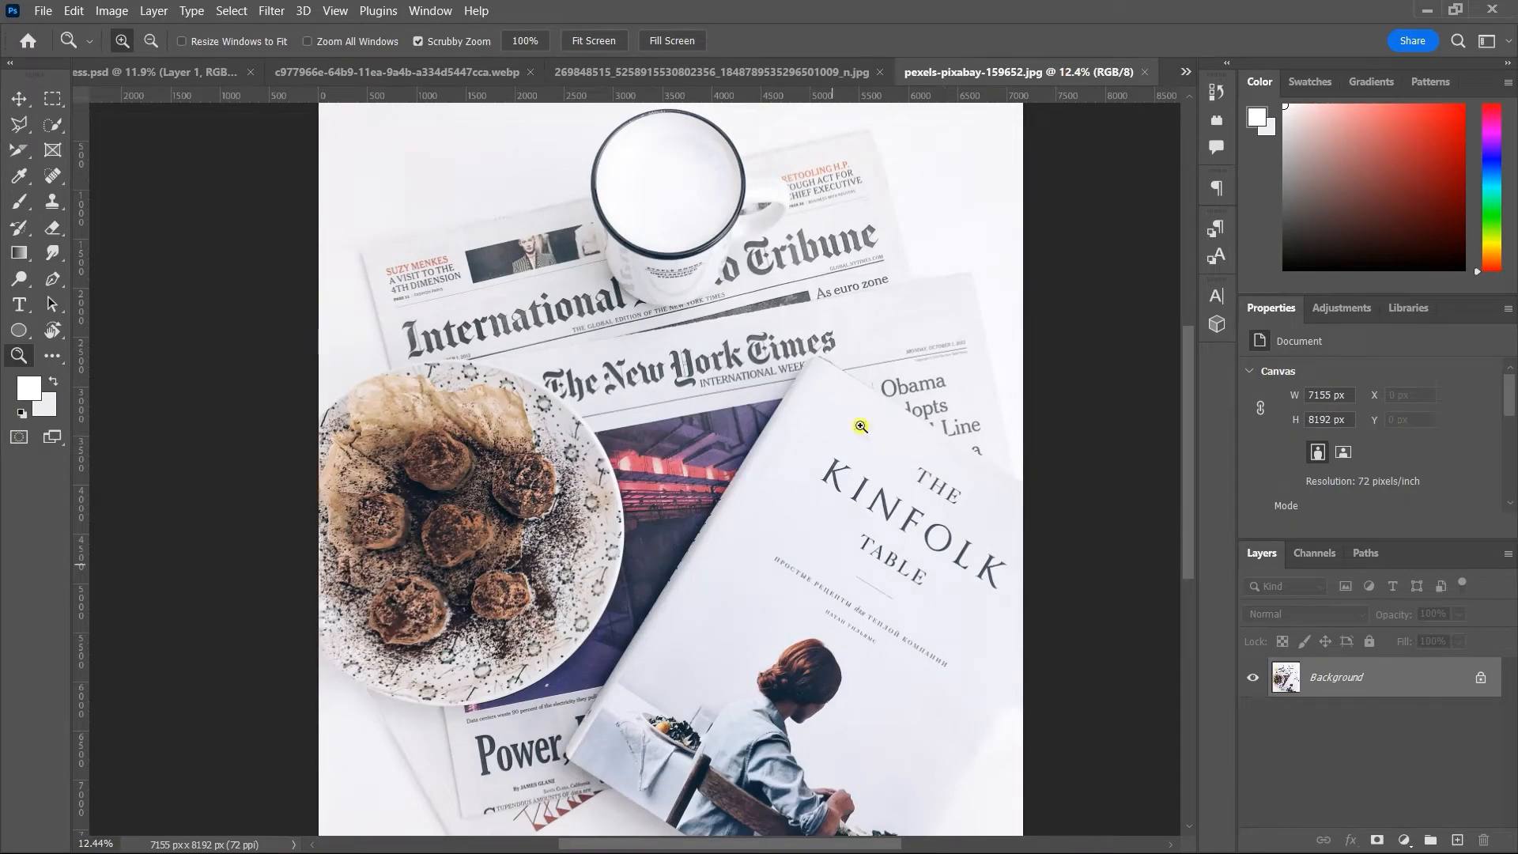
left_click(192, 75)
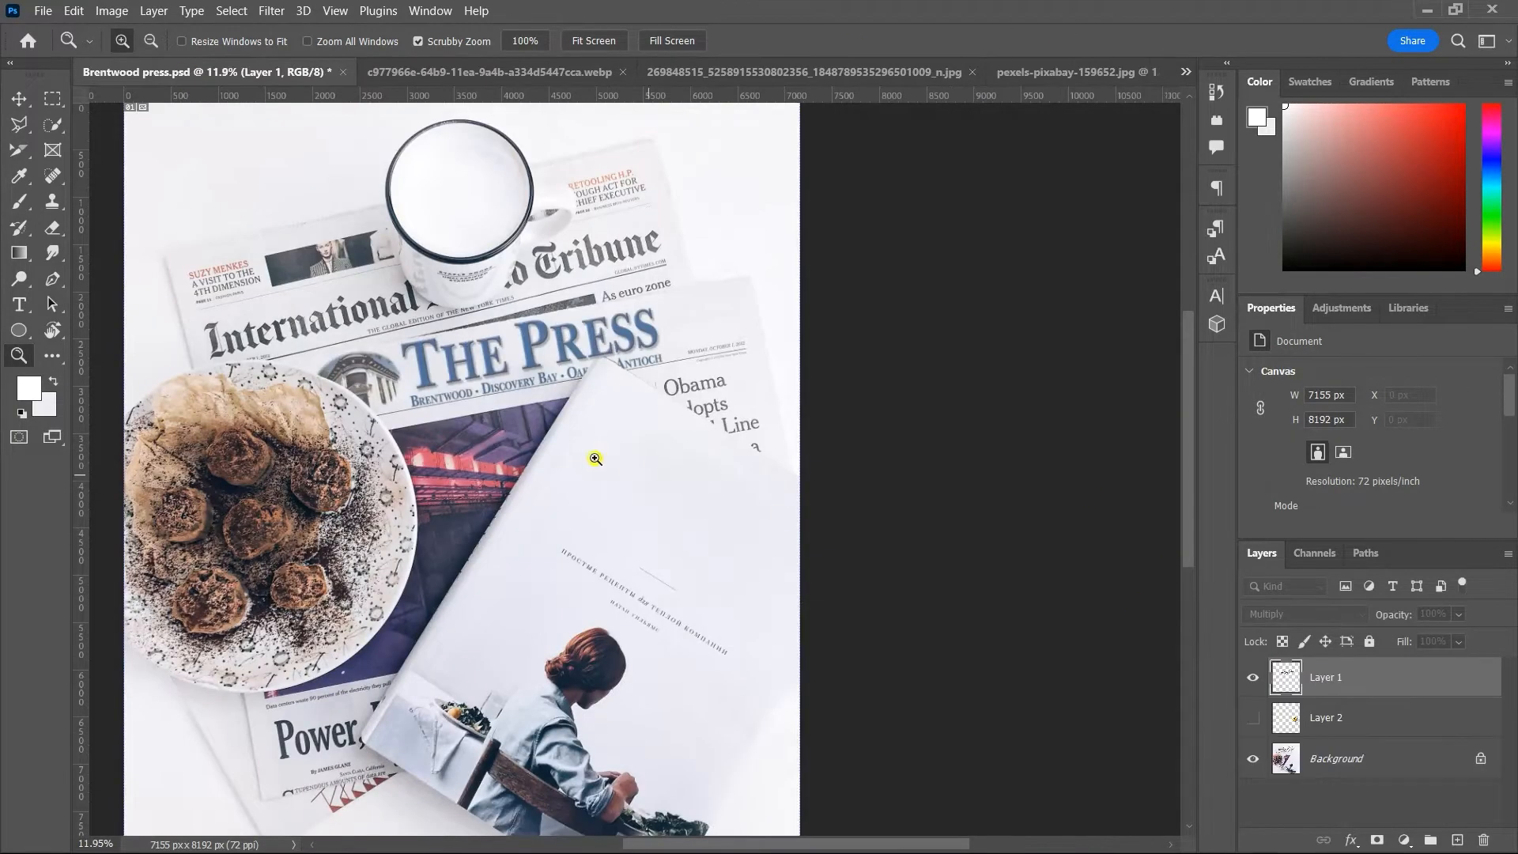
Step: Outline the blank title area on the book cover with a Polygonal Lasso selection, and clear the selection
left_click(19, 125)
left_click(609, 400)
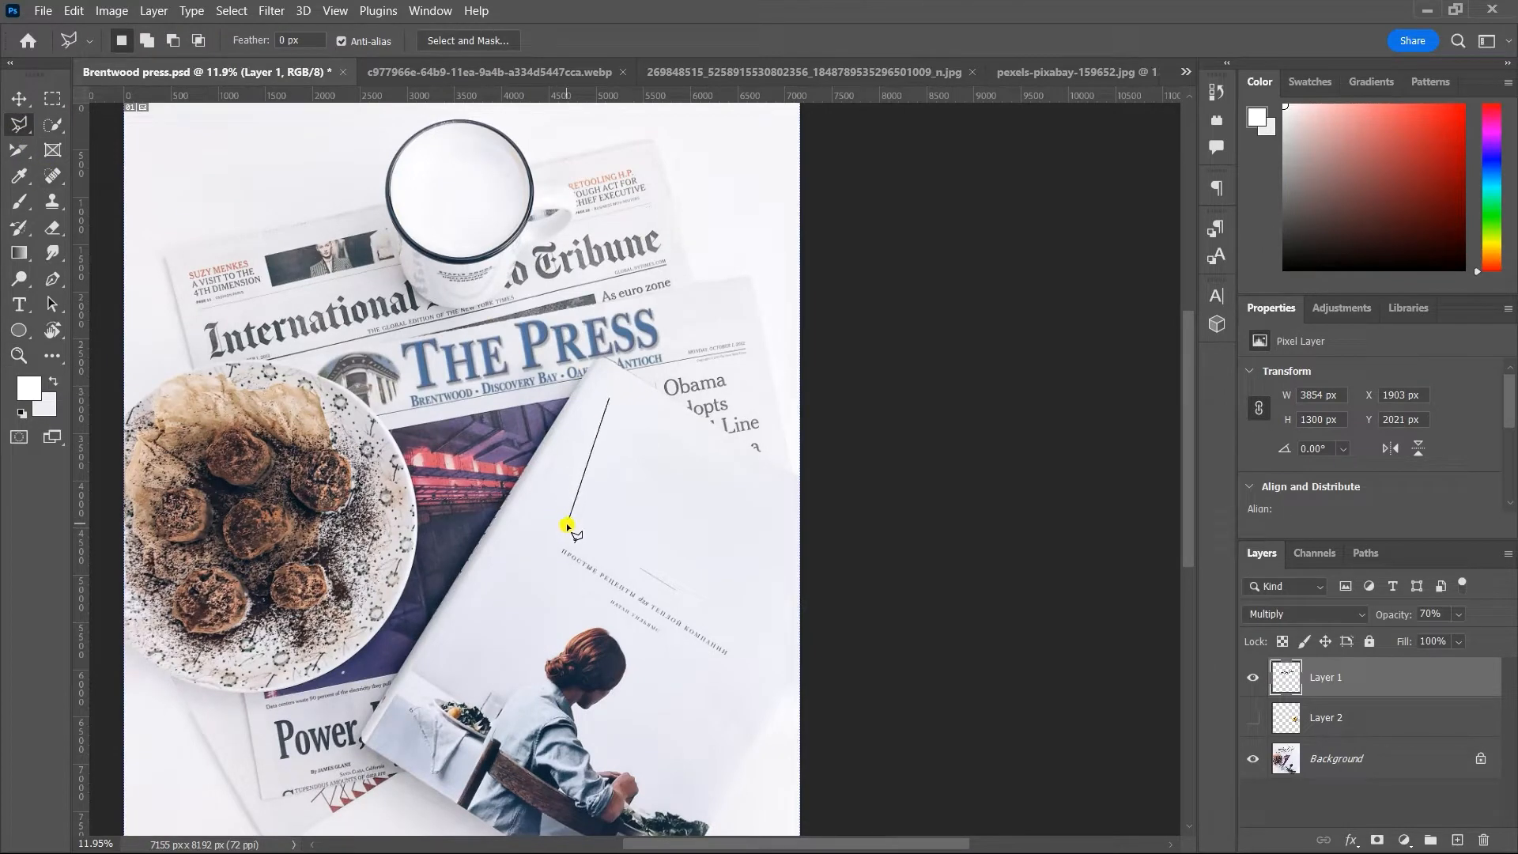
left_click(568, 523)
left_click(766, 635)
double_click(775, 494)
left_click(71, 10)
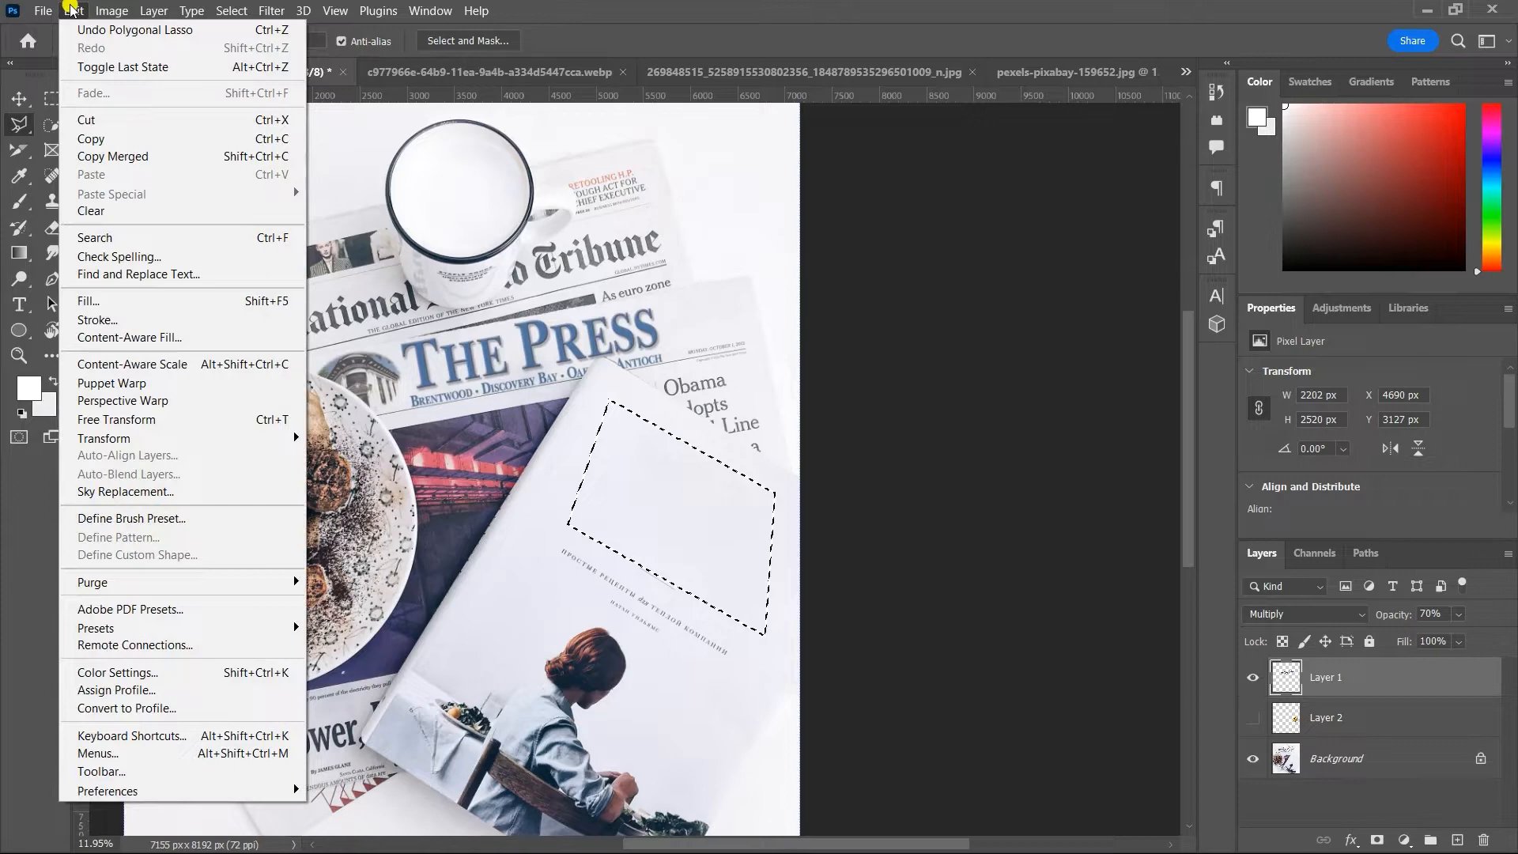
left_click(586, 8)
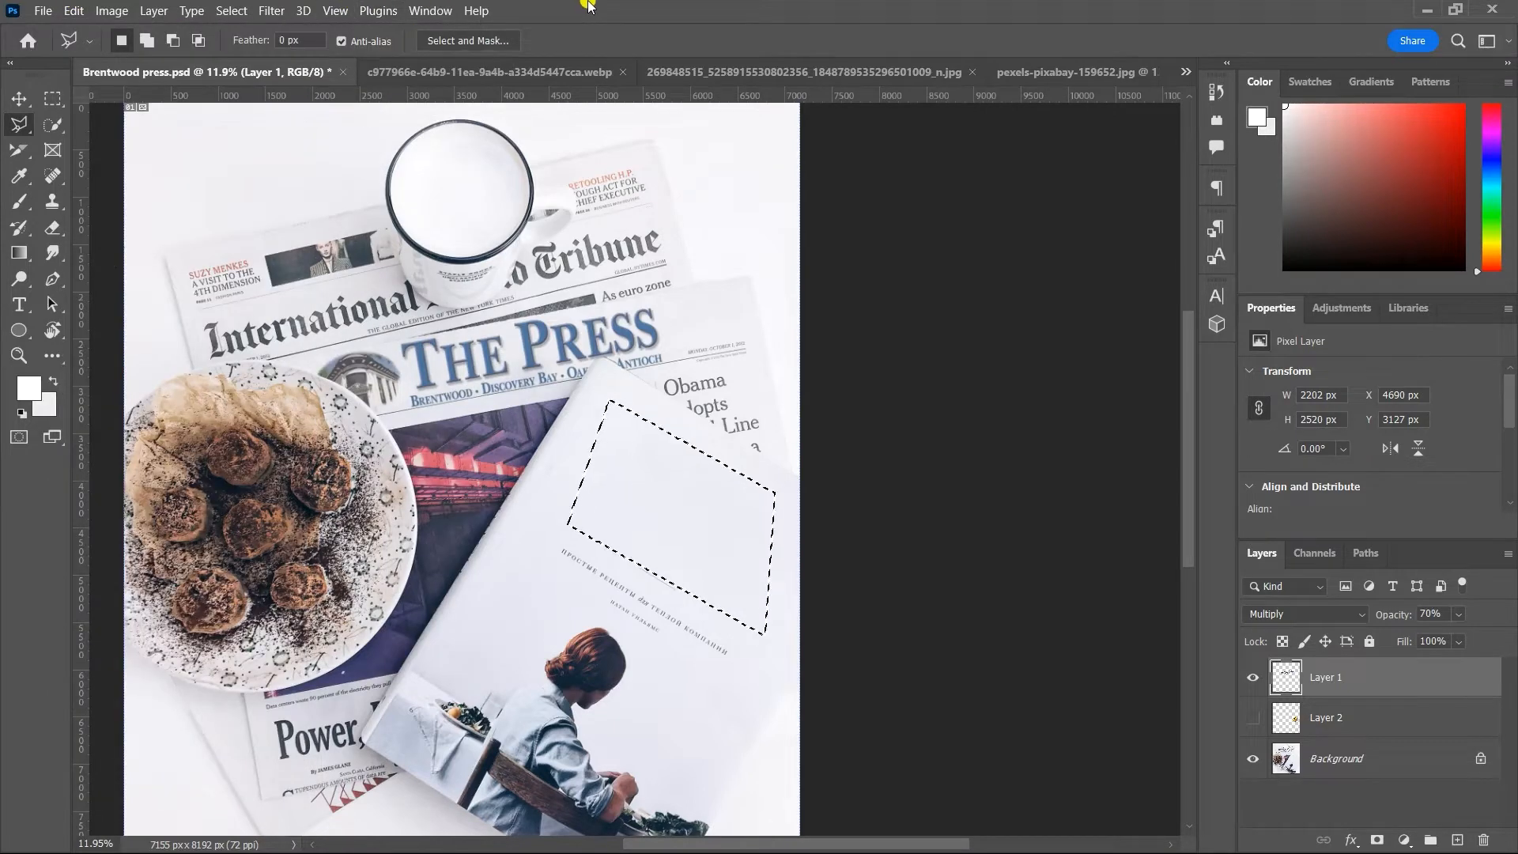
key("ctrl+x")
Step: Switch to Chrome and enlarge the award badge profile picture on the National Flooring & Supply of Brentwood Facebook page
key("super")
left_click(608, 834)
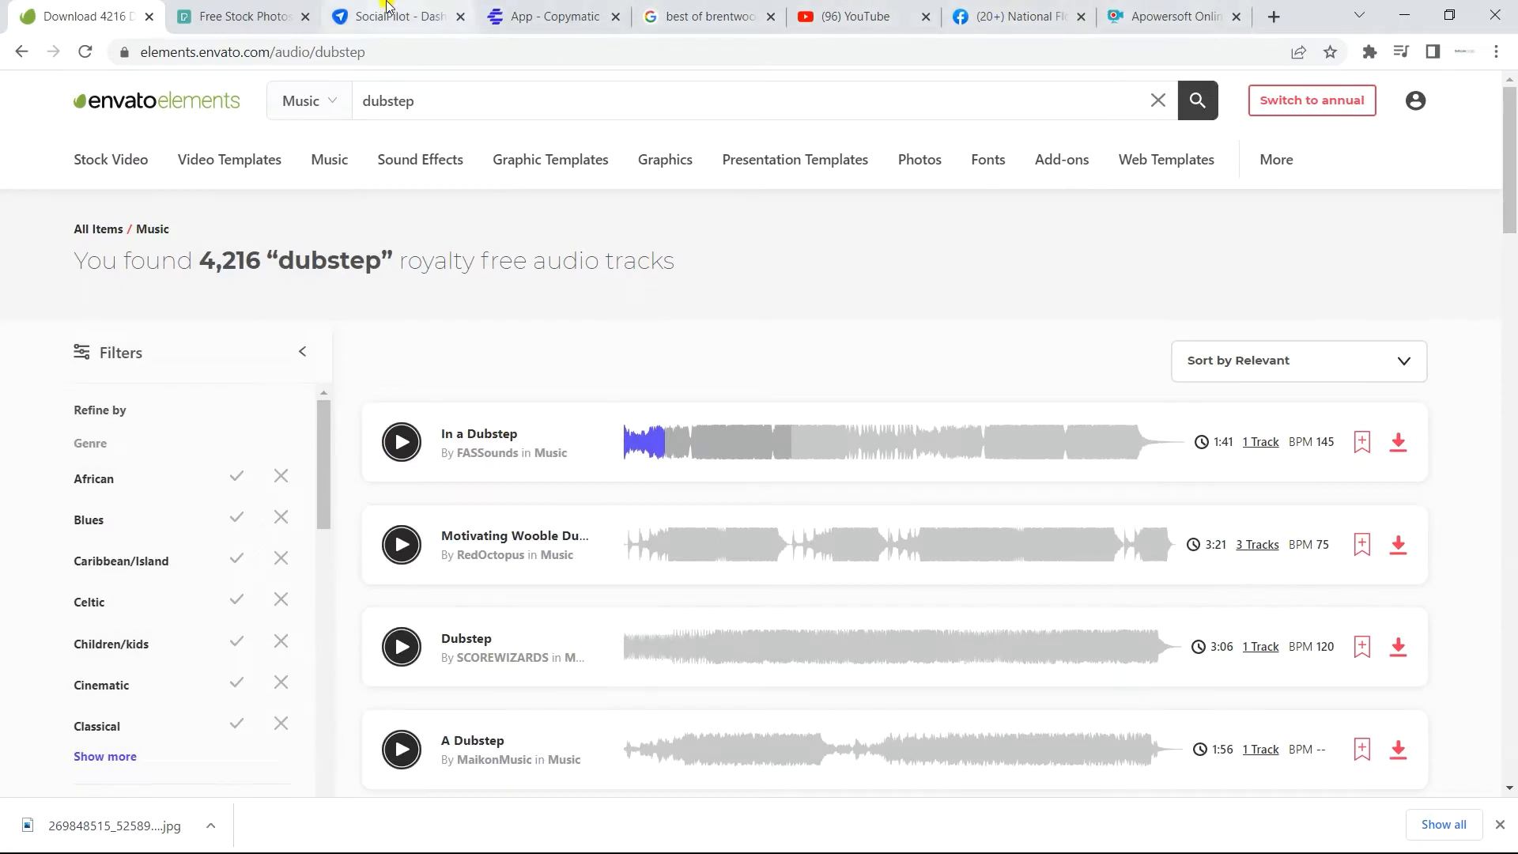
left_click(980, 16)
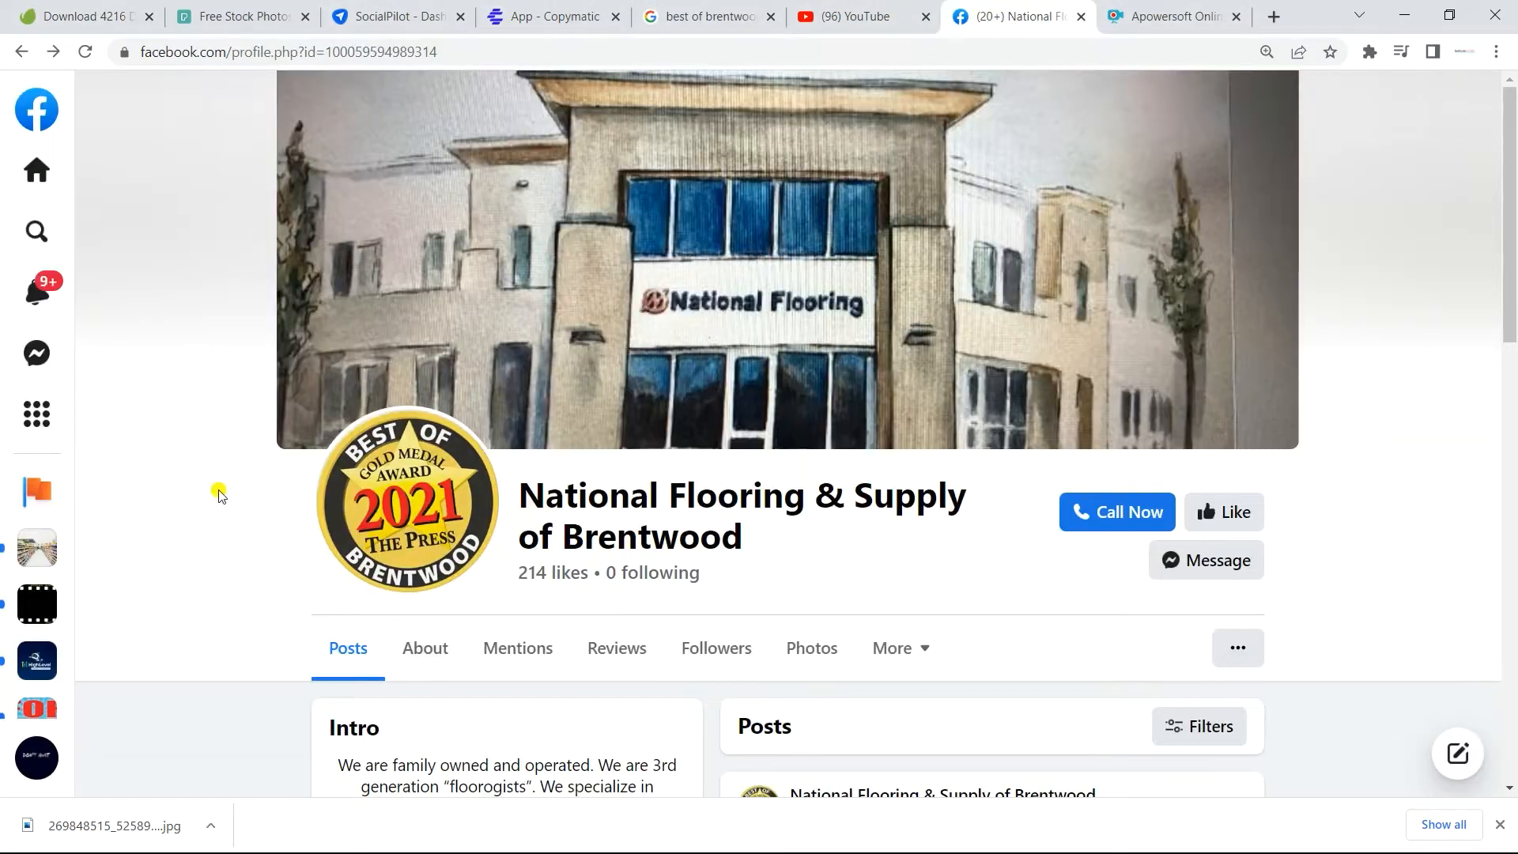
left_click(434, 522)
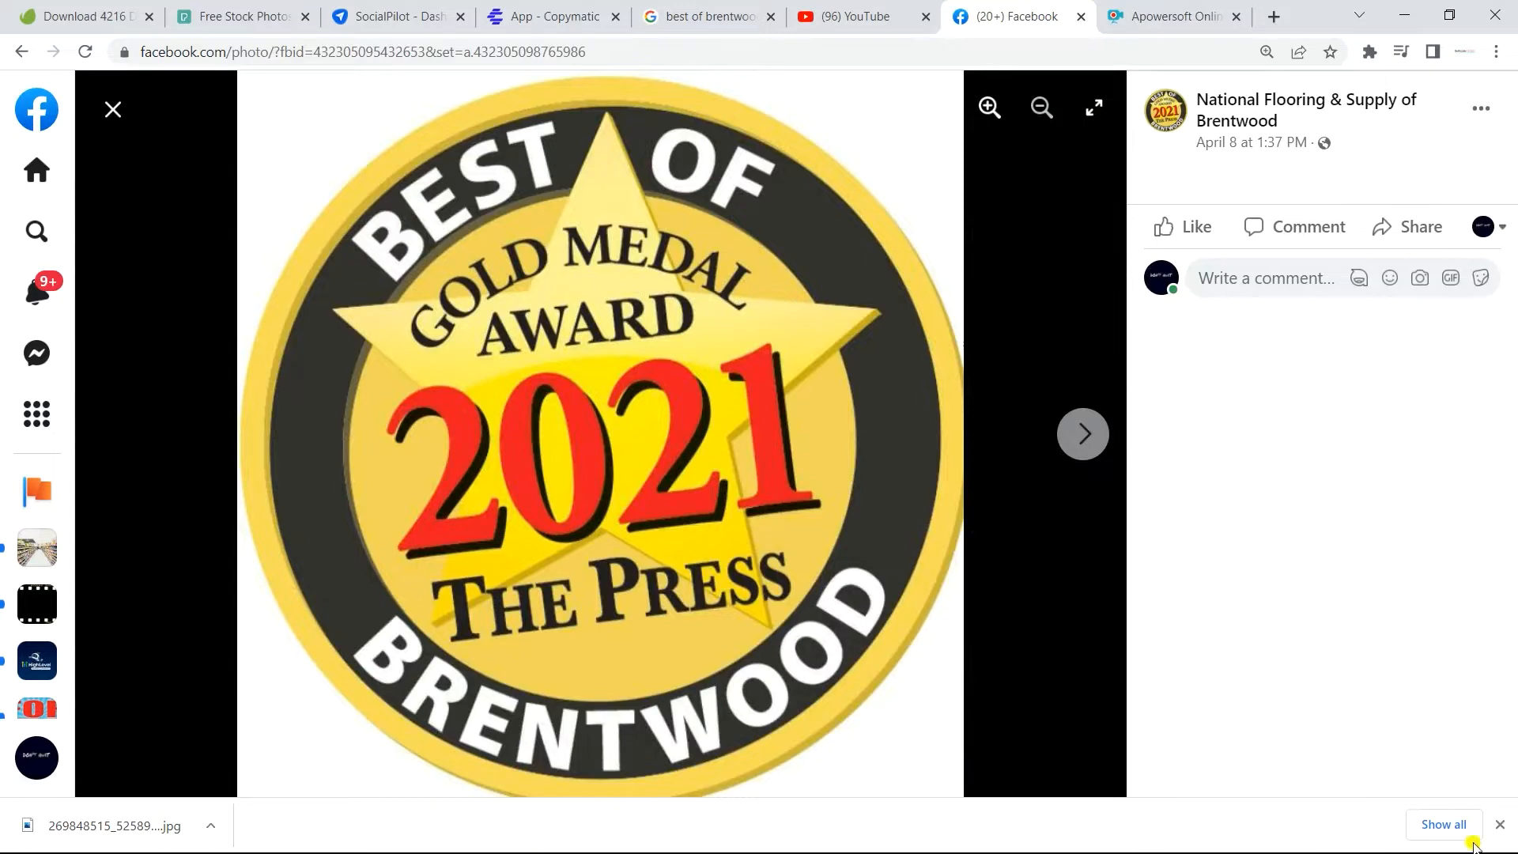
left_click(1500, 826)
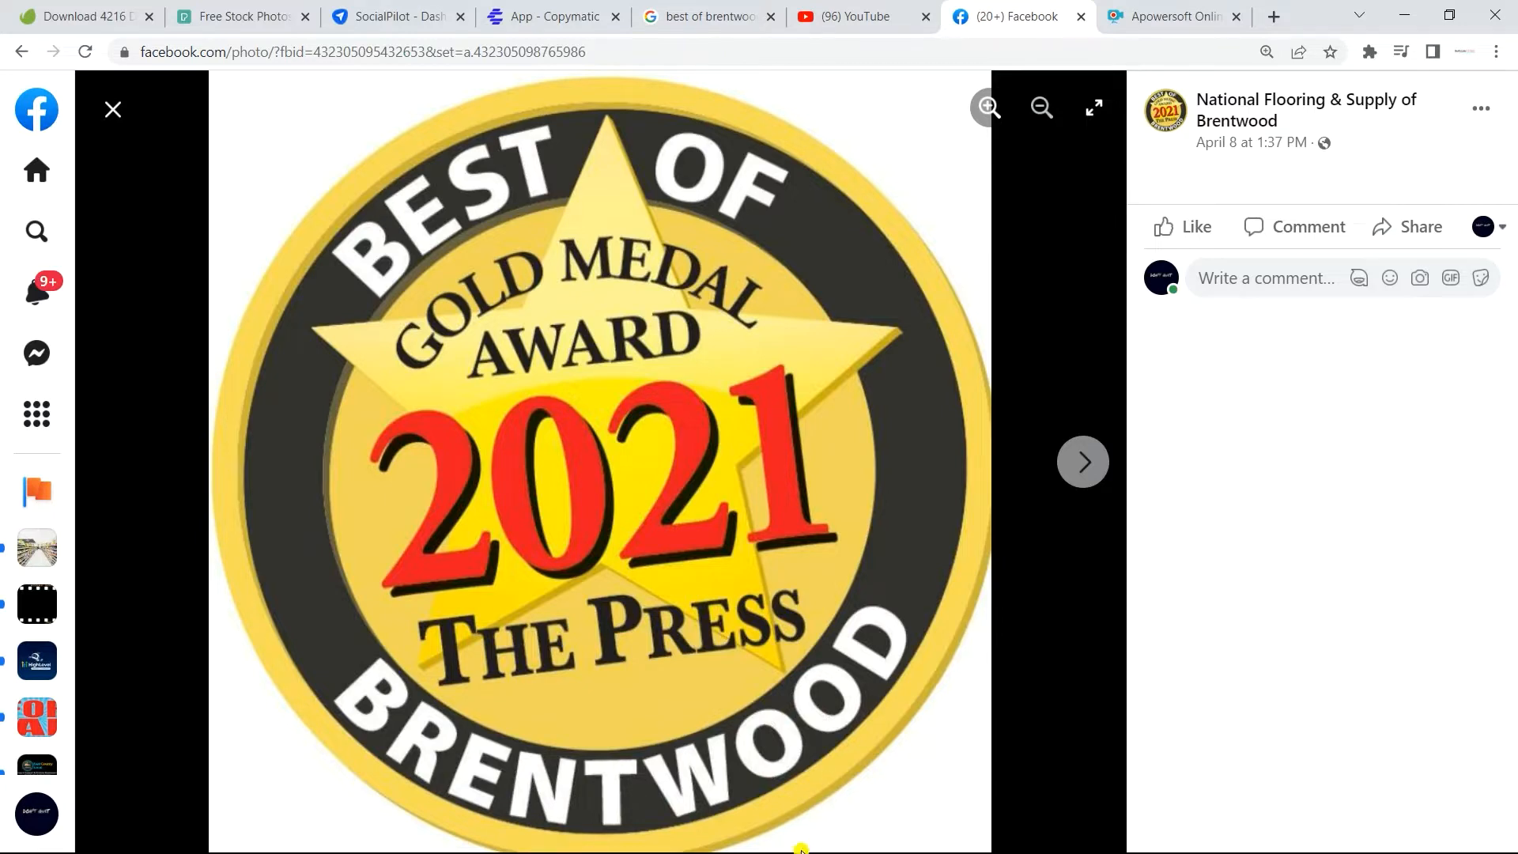
Step: Switch back to Photoshop and review the badge and logo source files, ending on Brentwood press.psd
key("super")
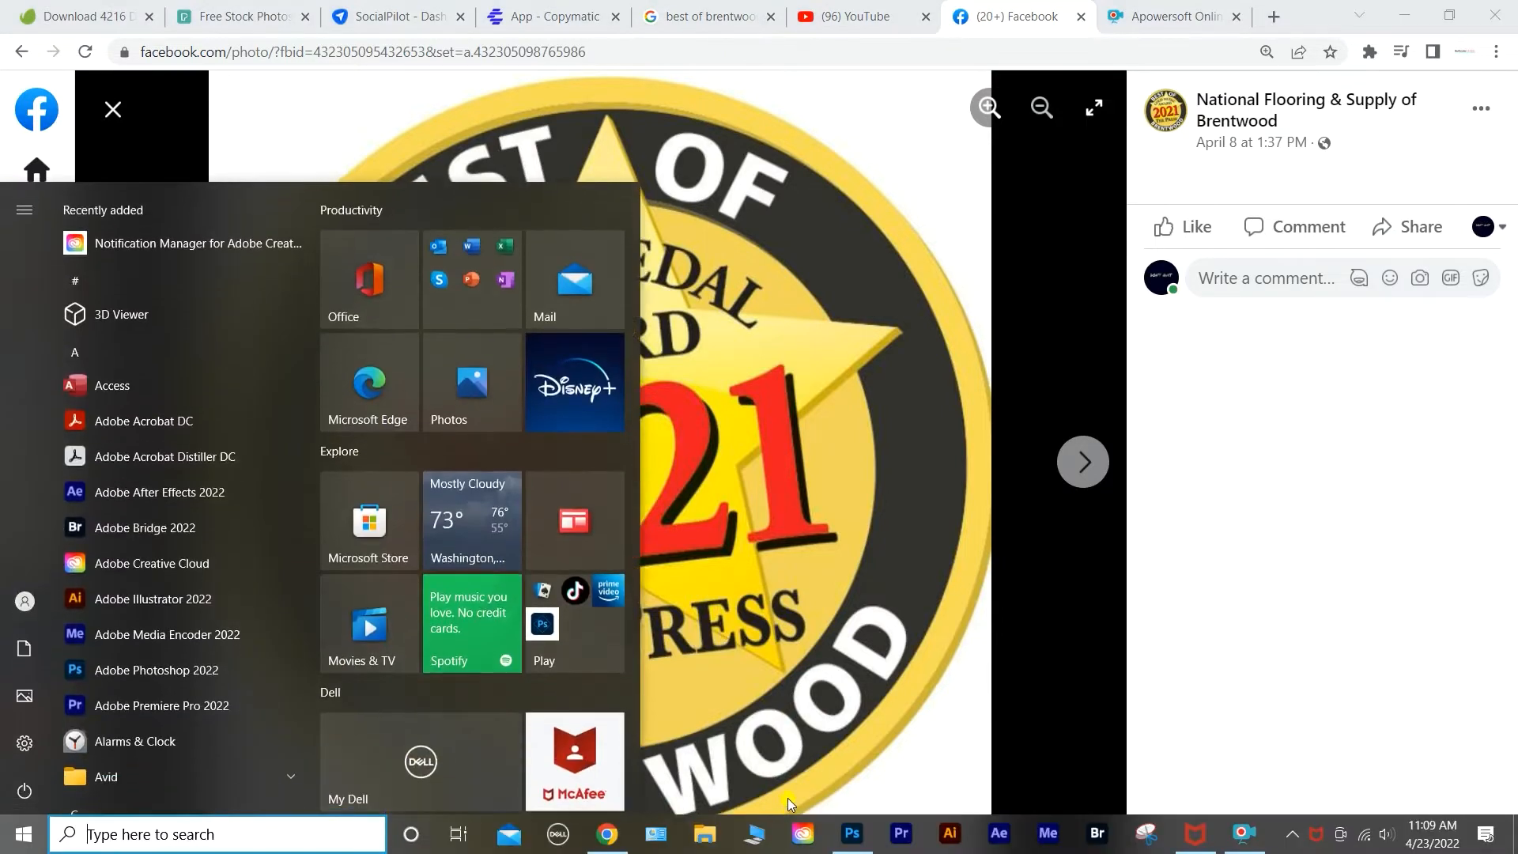
left_click(854, 835)
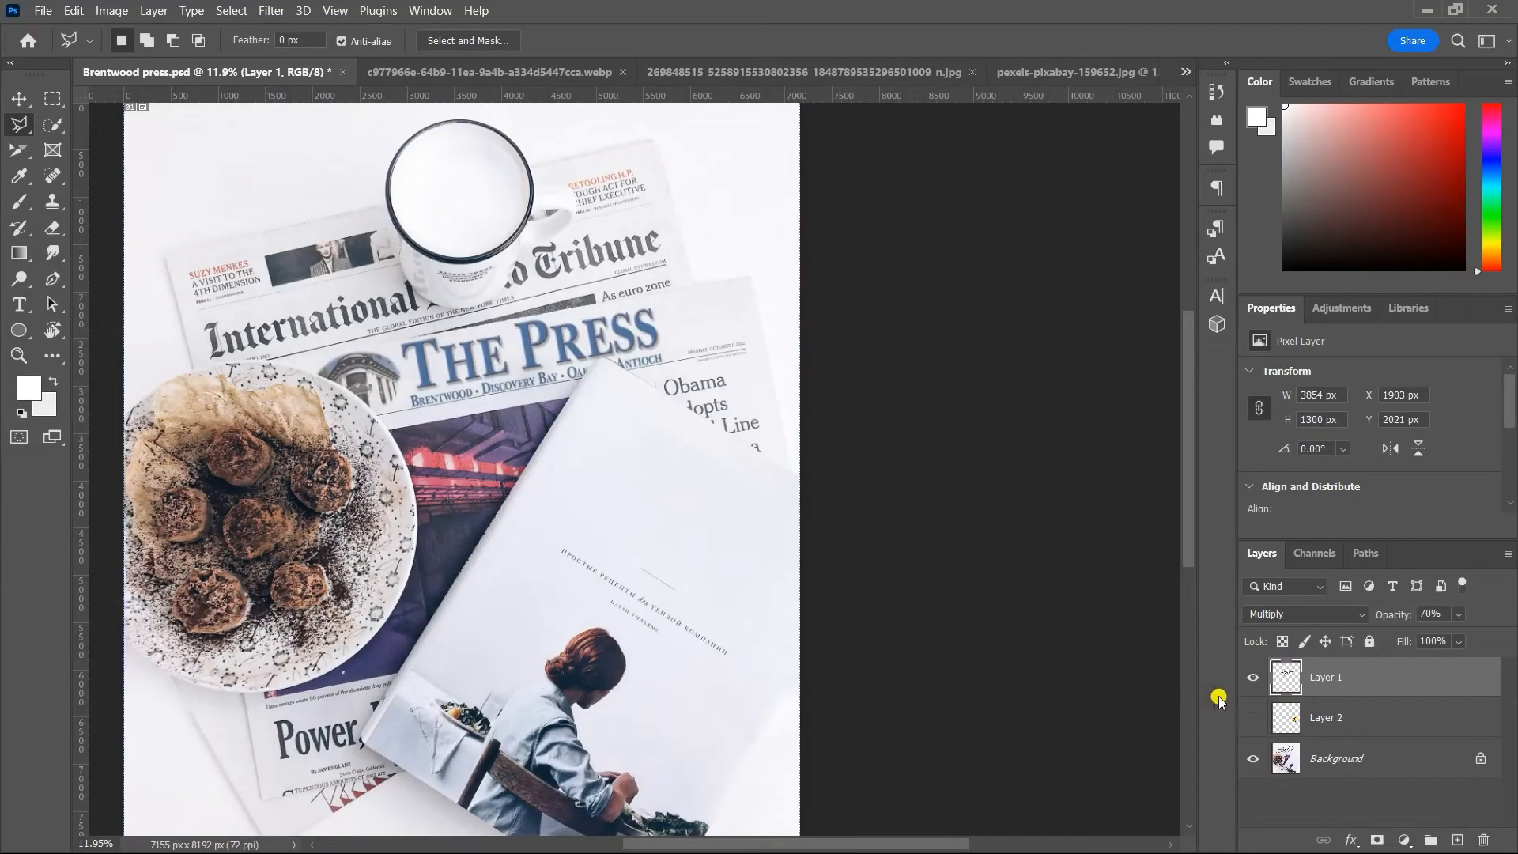
left_click(864, 65)
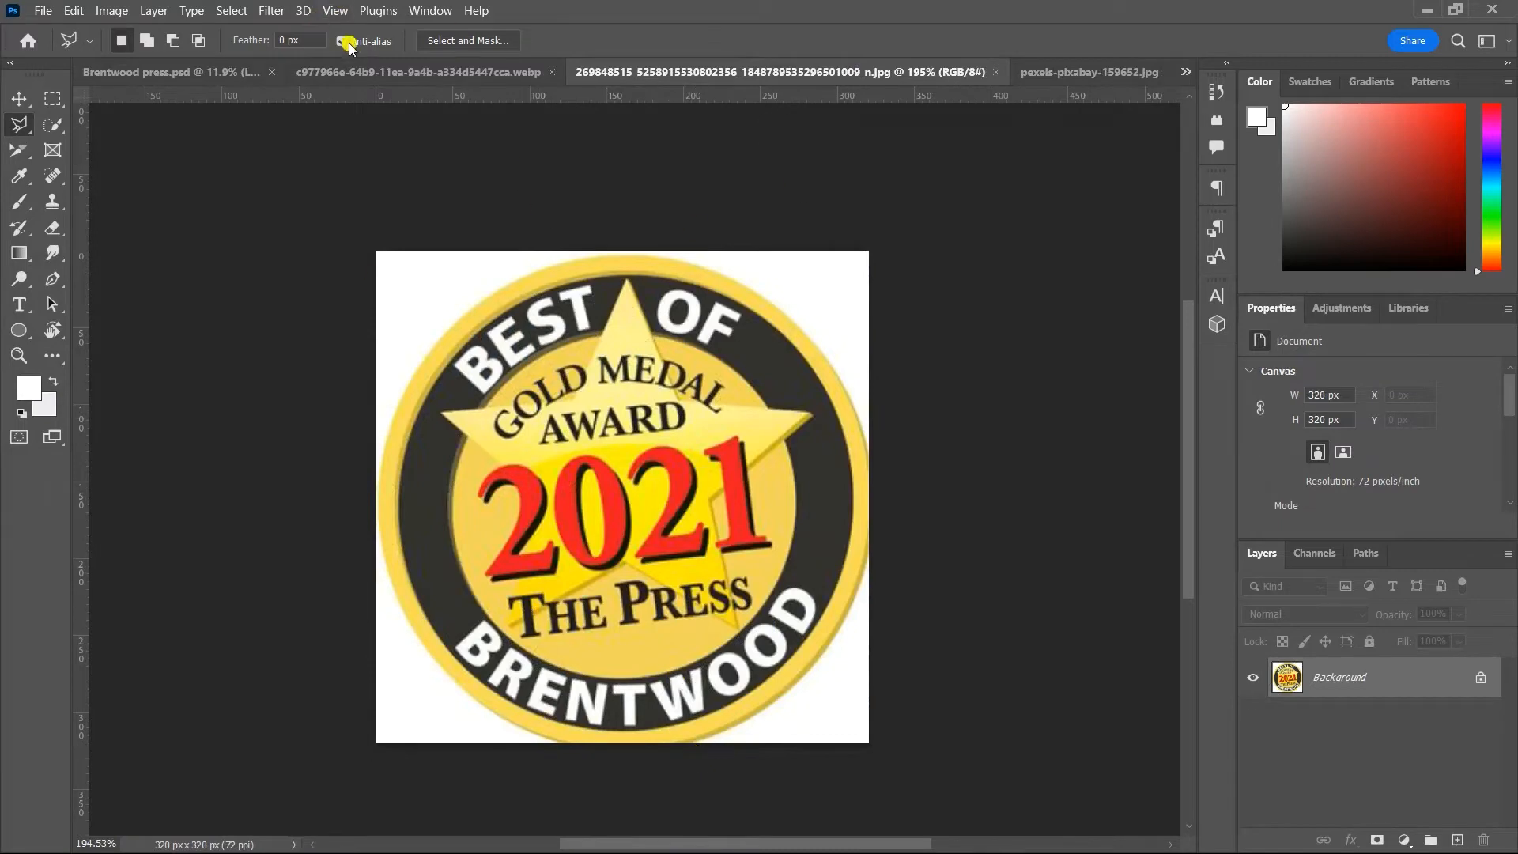
left_click(394, 74)
left_click(212, 70)
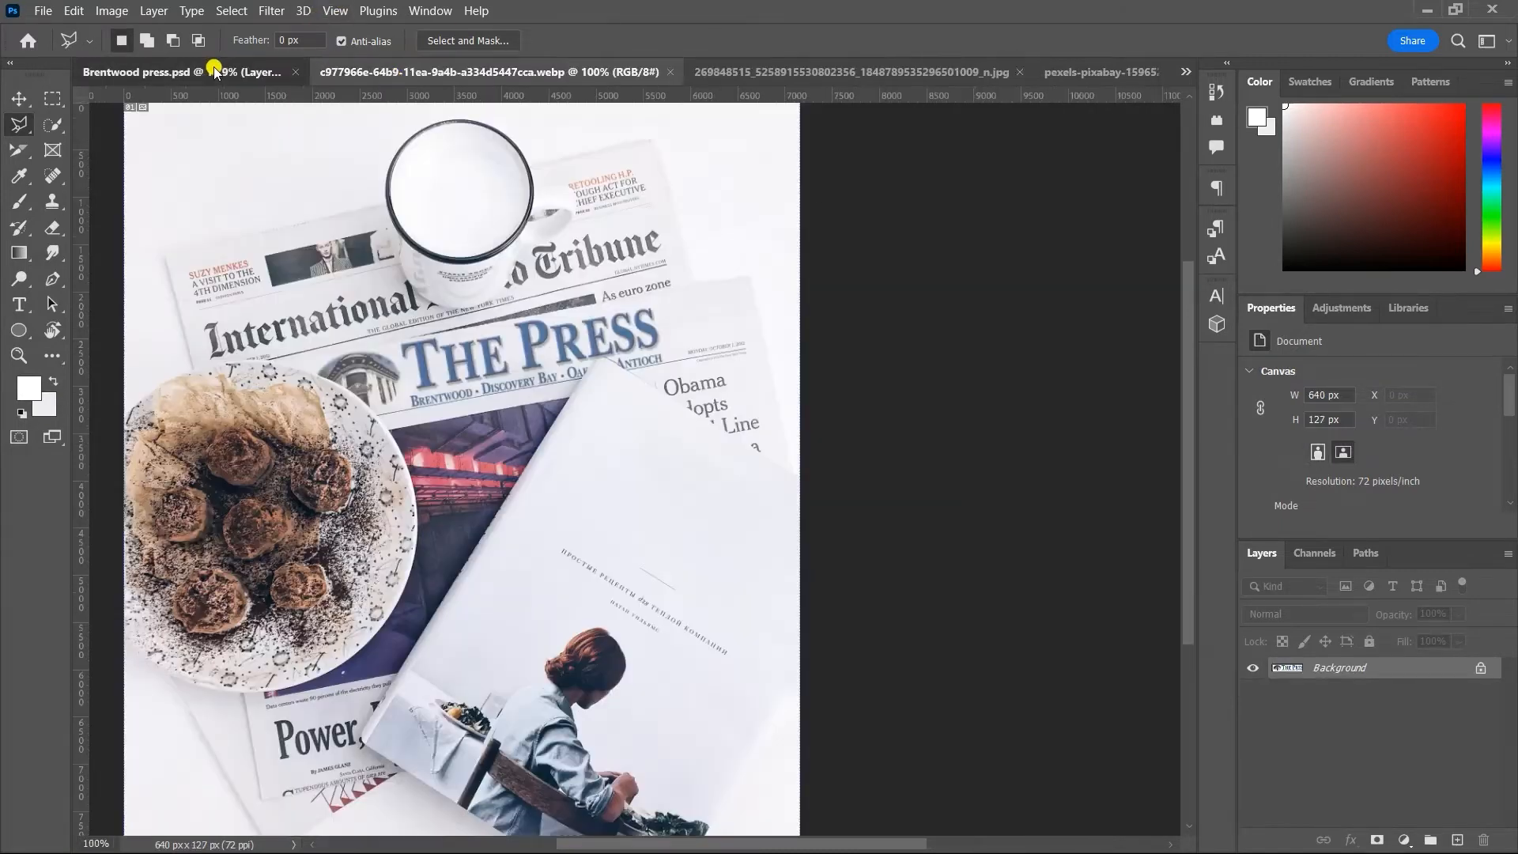
Step: Show Layer 2 with the award badge on the book cover and set its opacity to 100%
left_click(1252, 717)
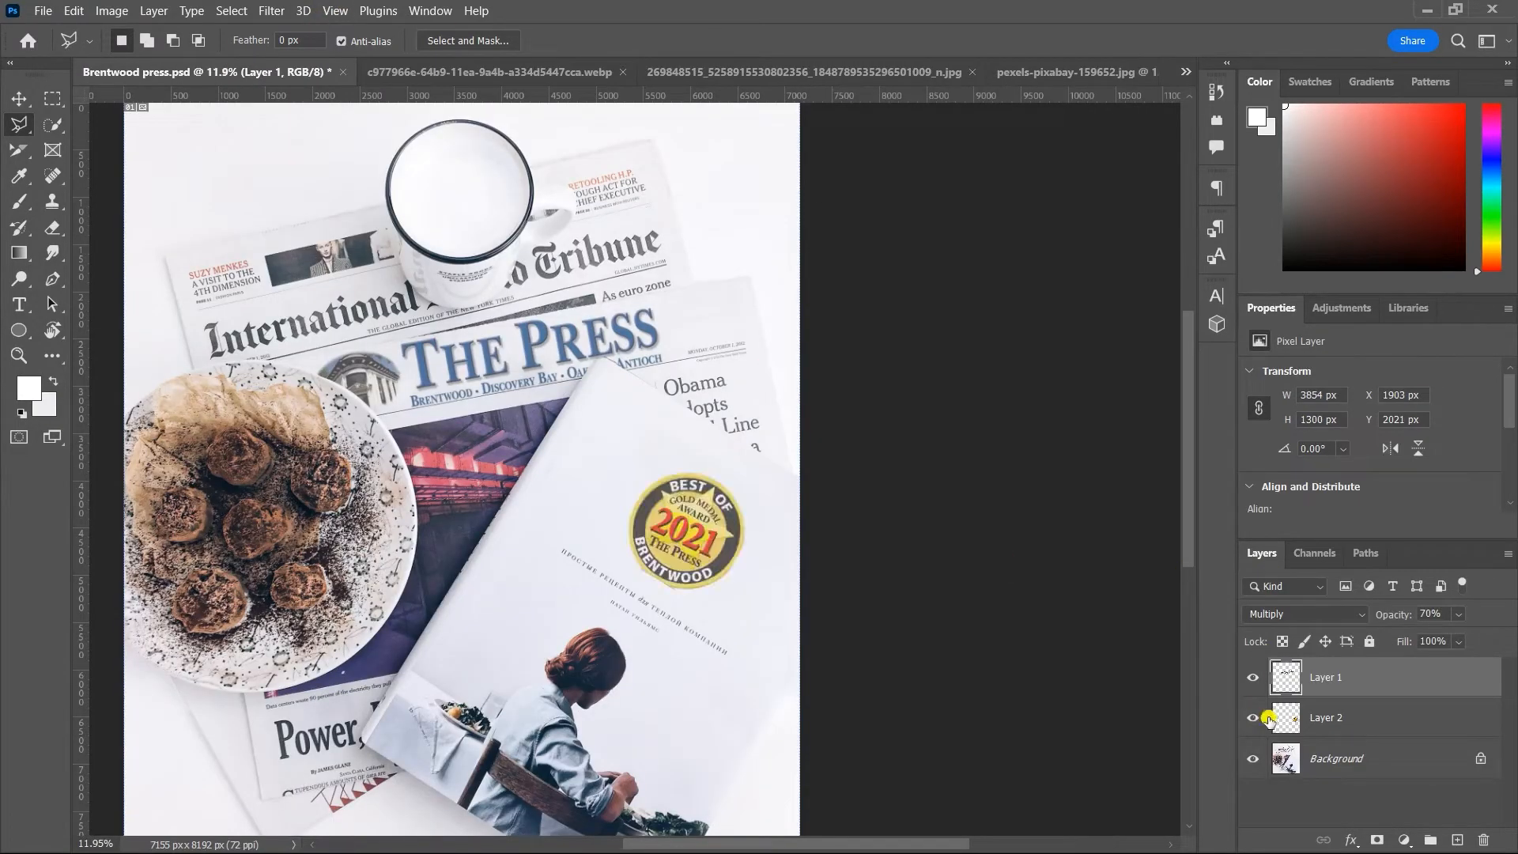
left_click(1406, 722)
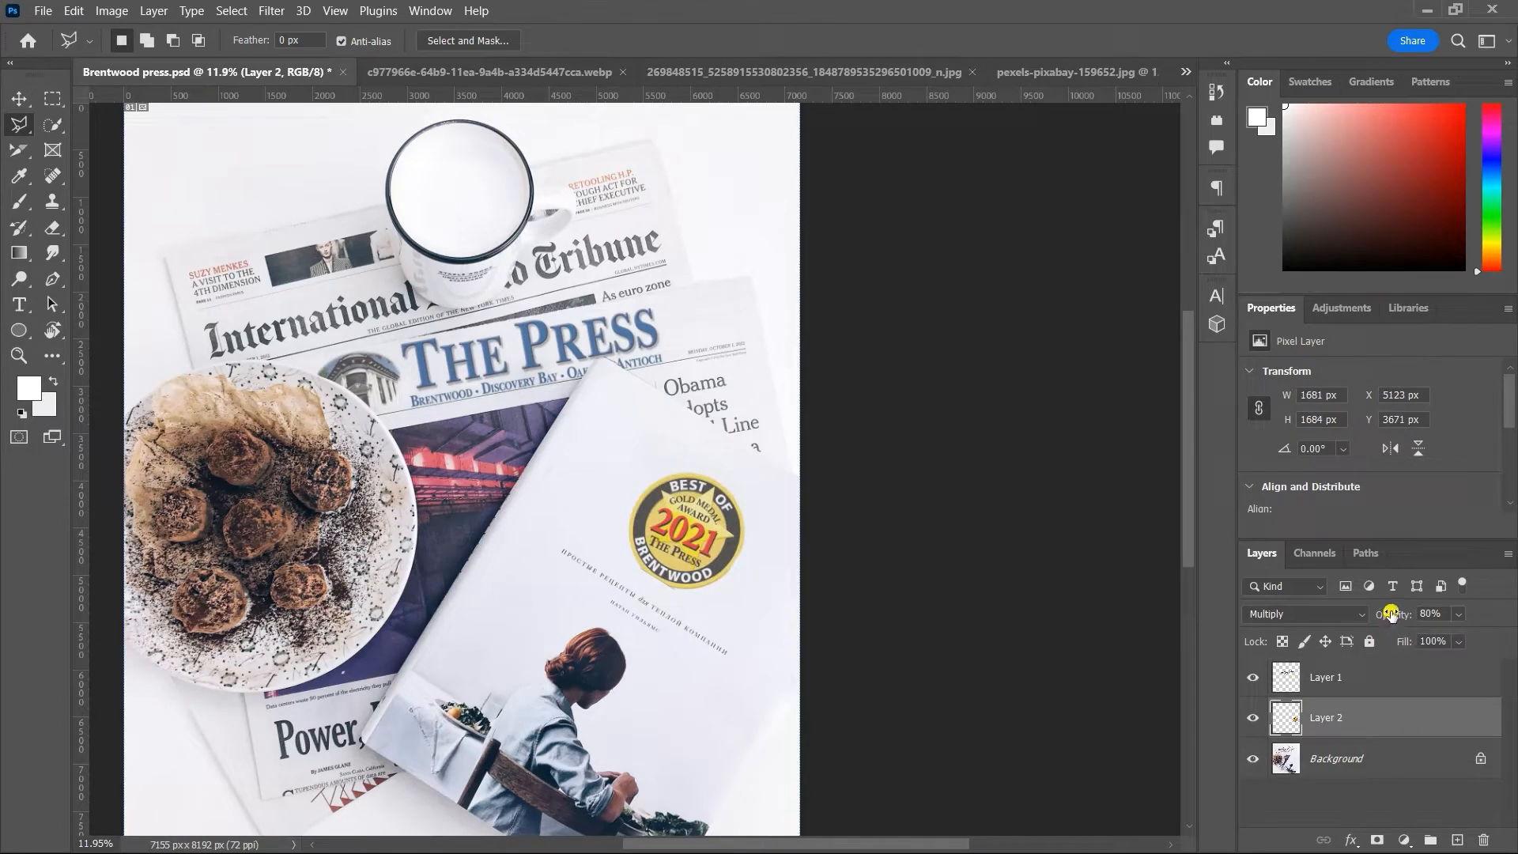
left_click_drag(1389, 616, 1513, 603)
Step: Compare blend modes on the award badge layer, set Layer 2 to Normal, and hide it
left_click(1289, 614)
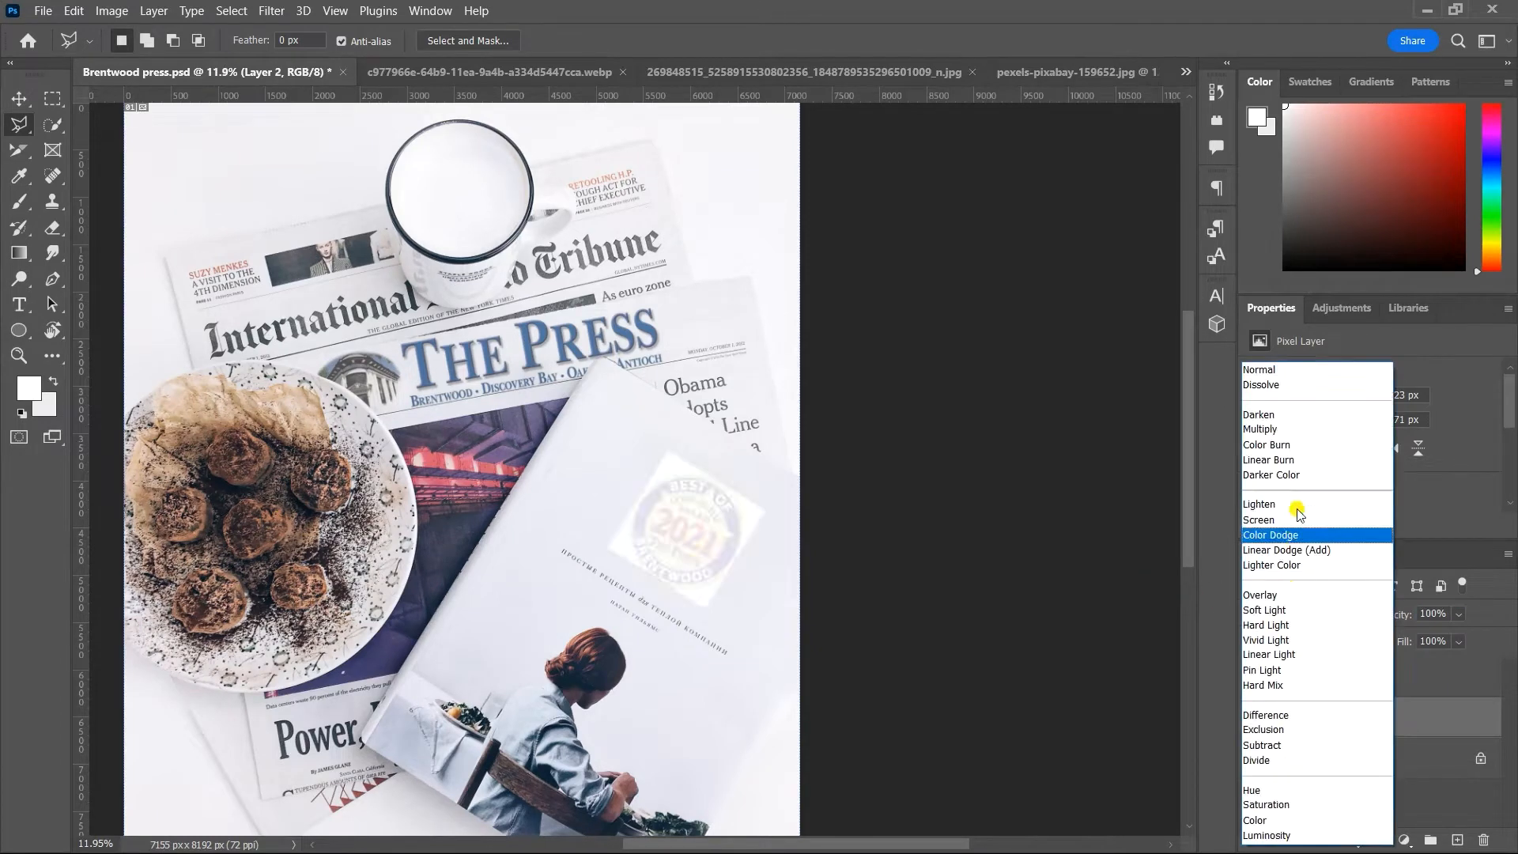
left_click(1301, 357)
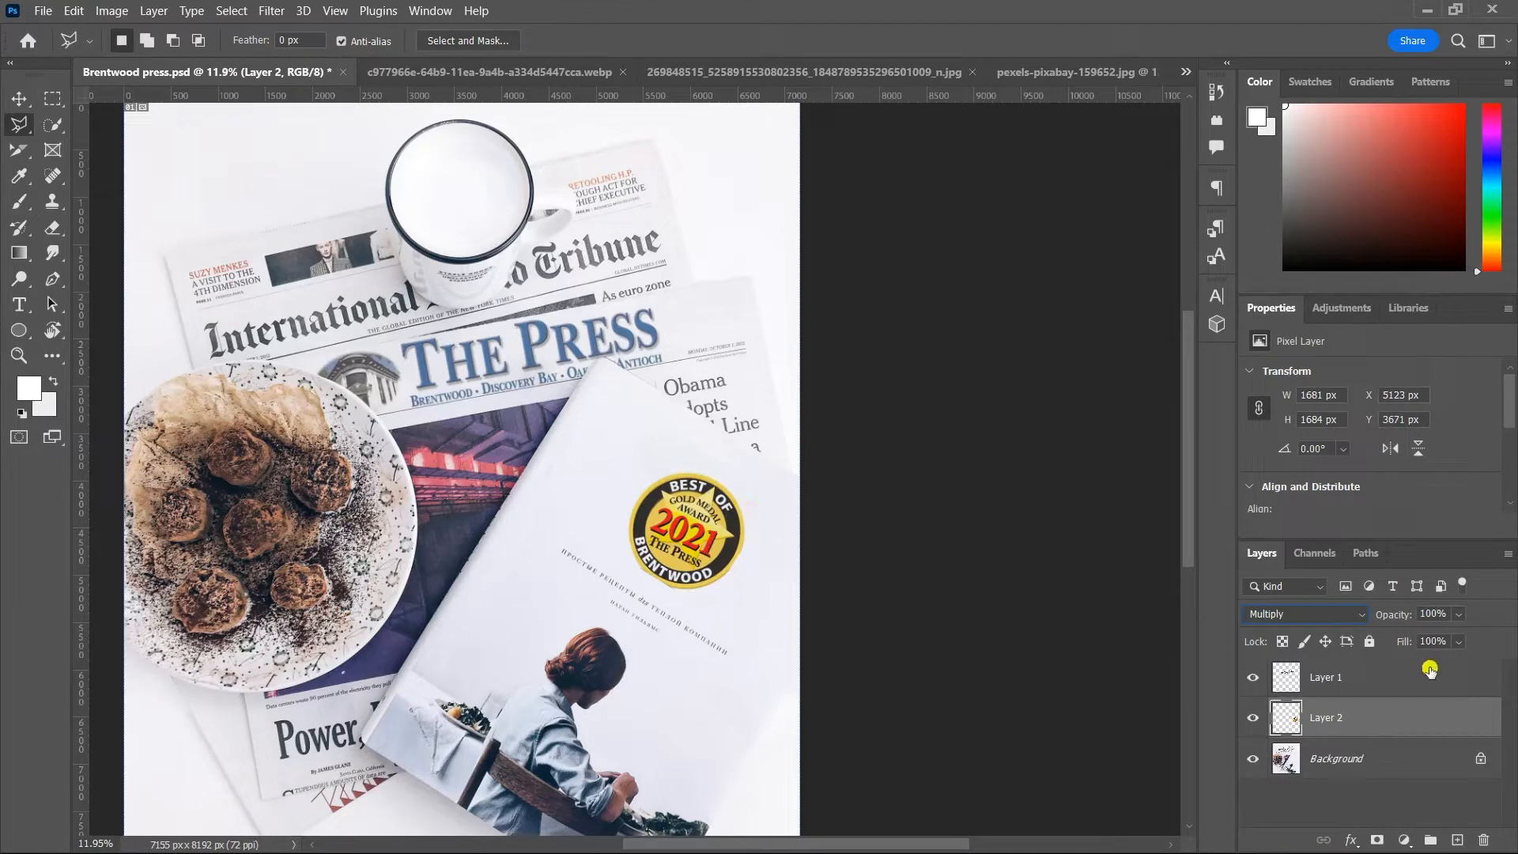
left_click(1368, 613)
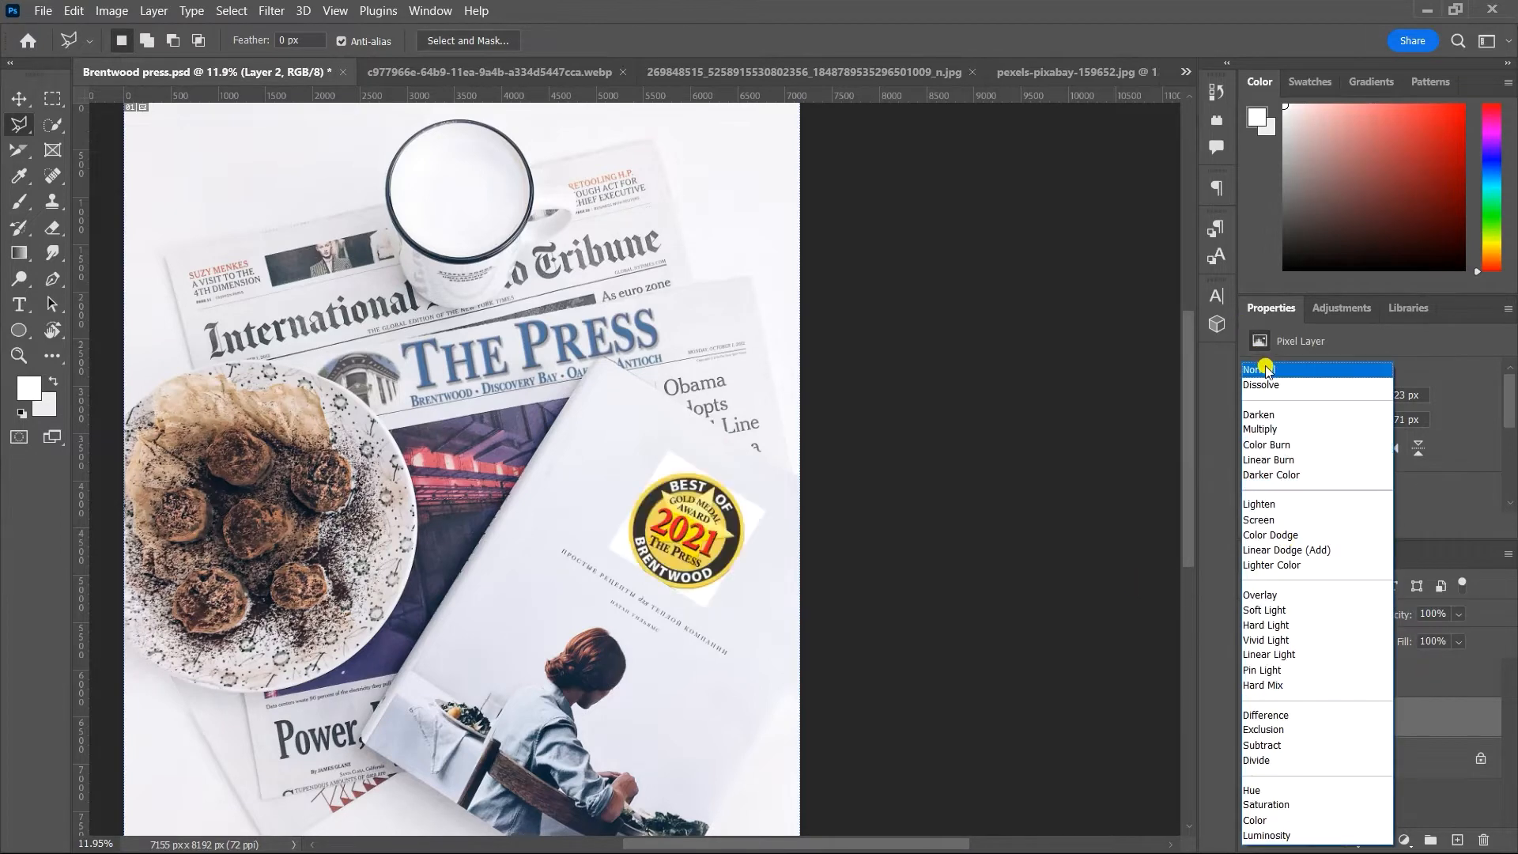
left_click(1266, 369)
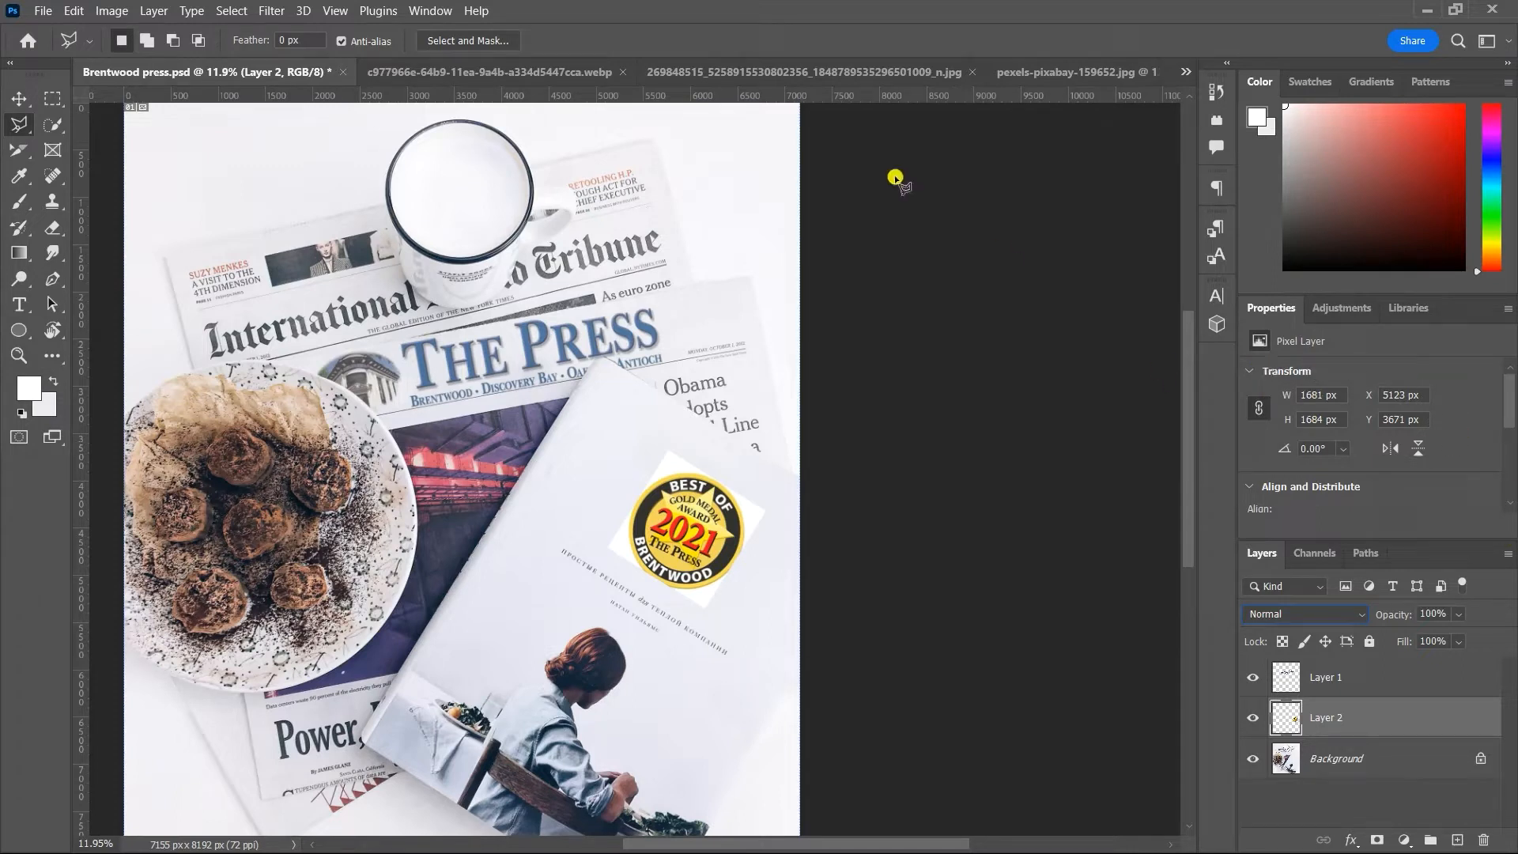
left_click(1255, 717)
Step: Crop pexels-pixabay-159652.jpg to a 1:1 square of about 2601 px around the seated woman on the book cover
left_click(884, 72)
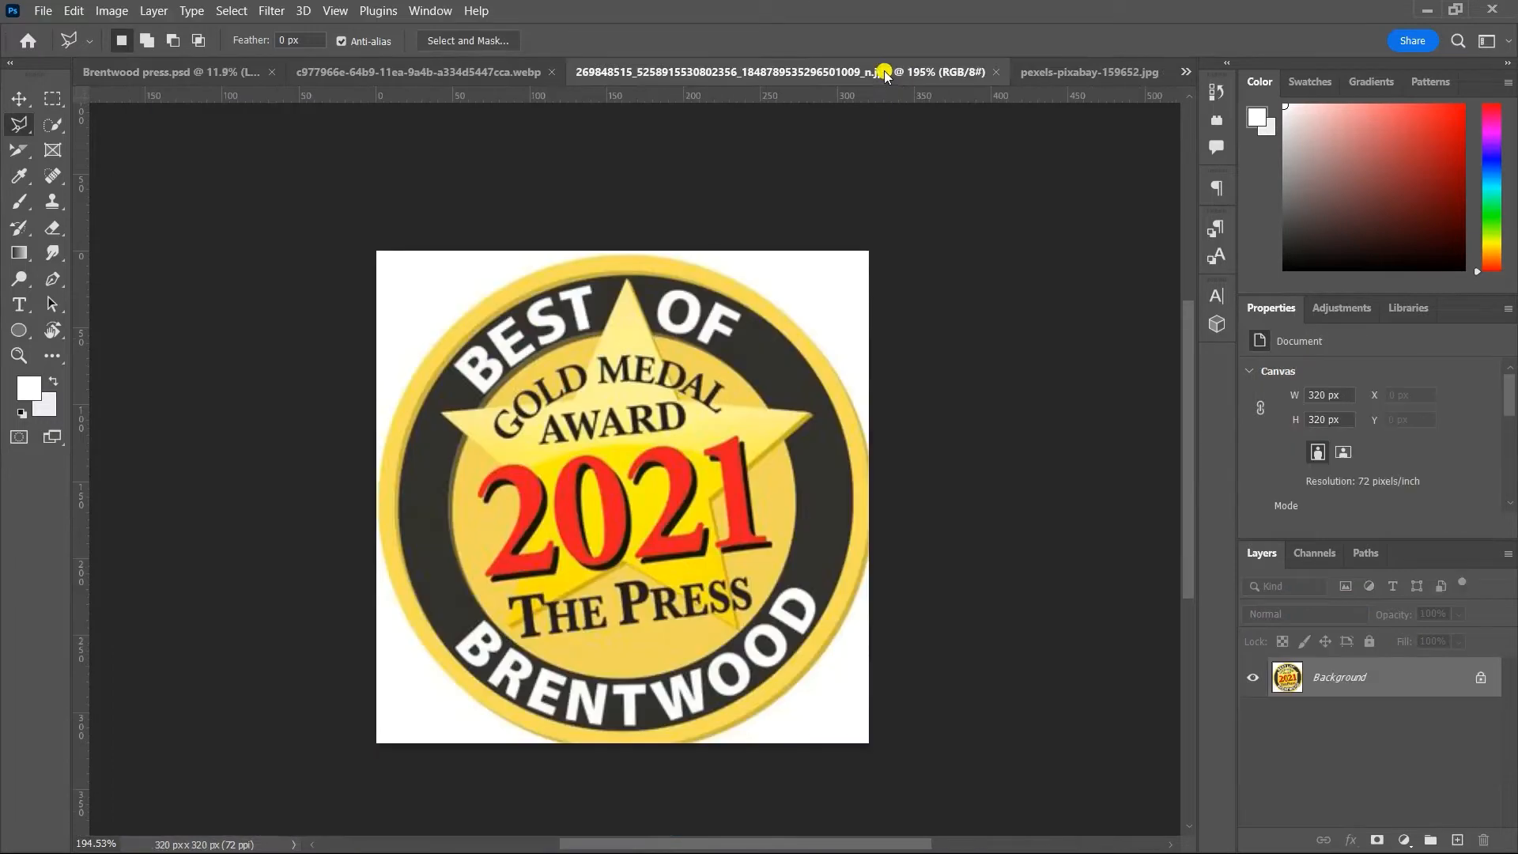
left_click(1107, 72)
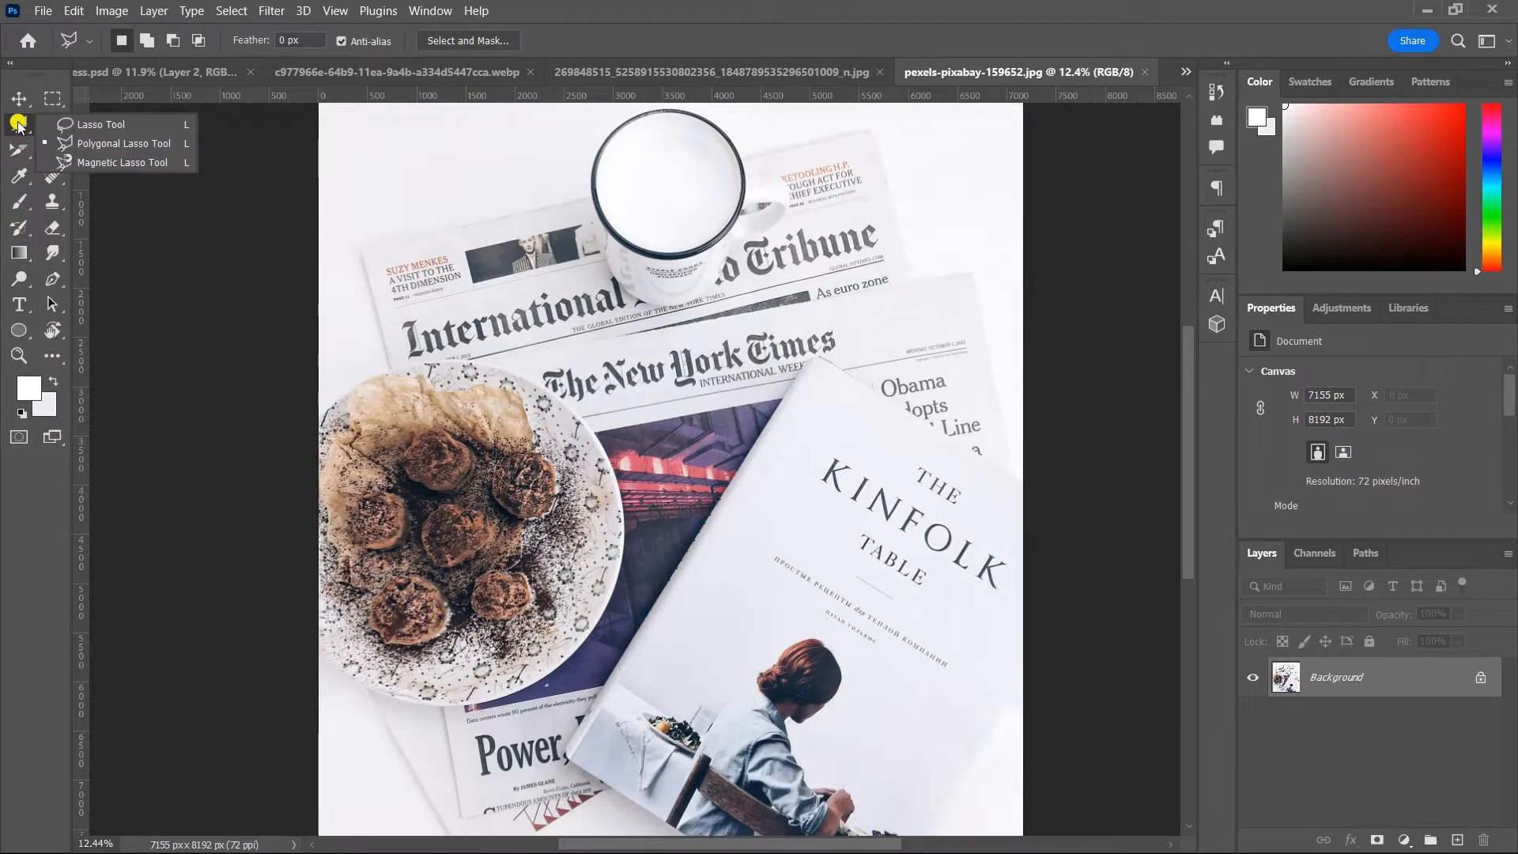
left_click(624, 5)
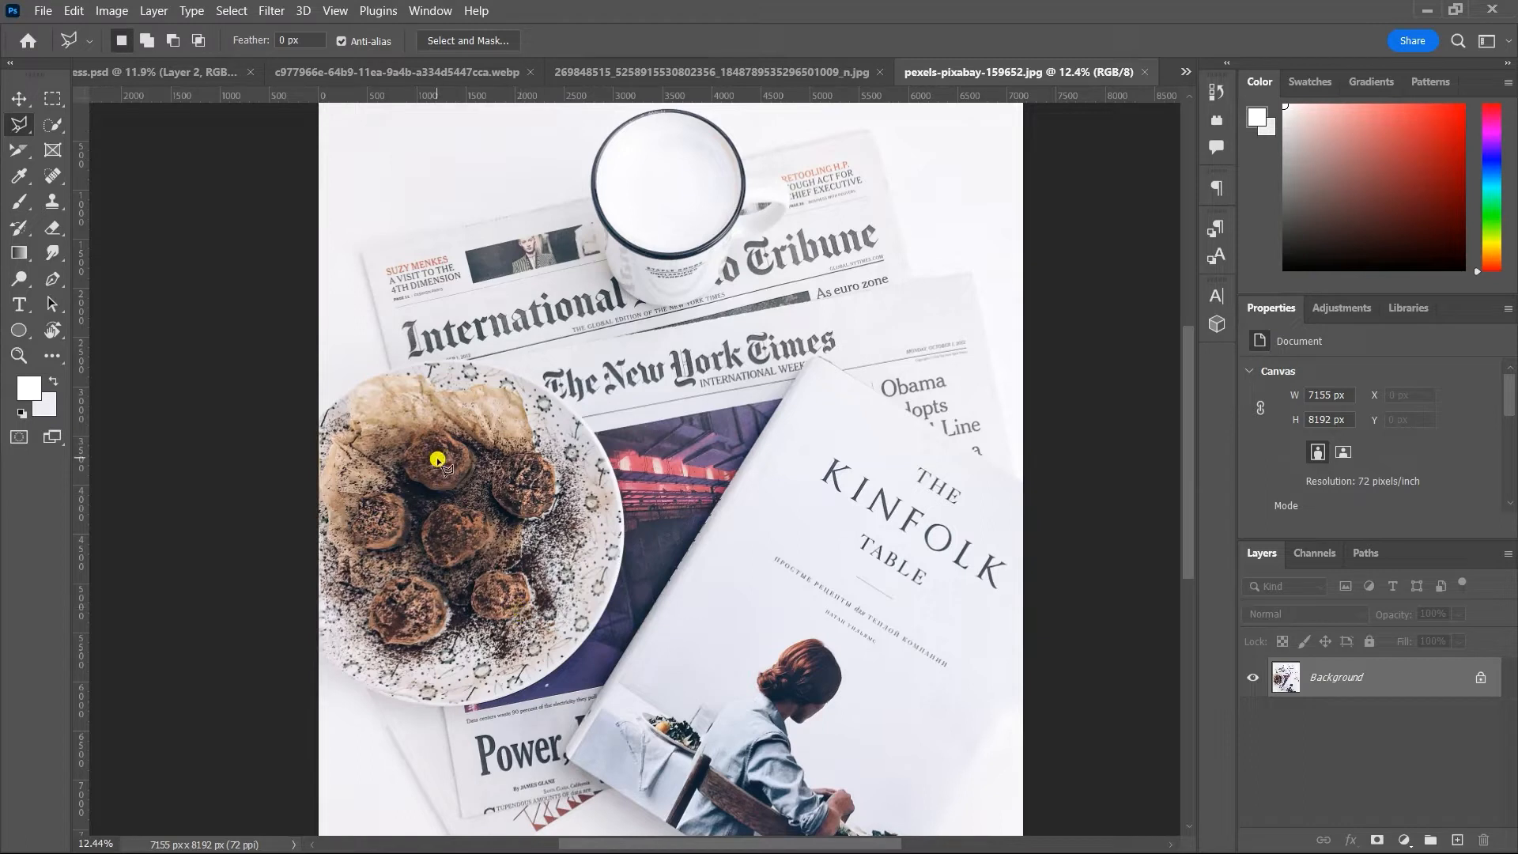
key("c")
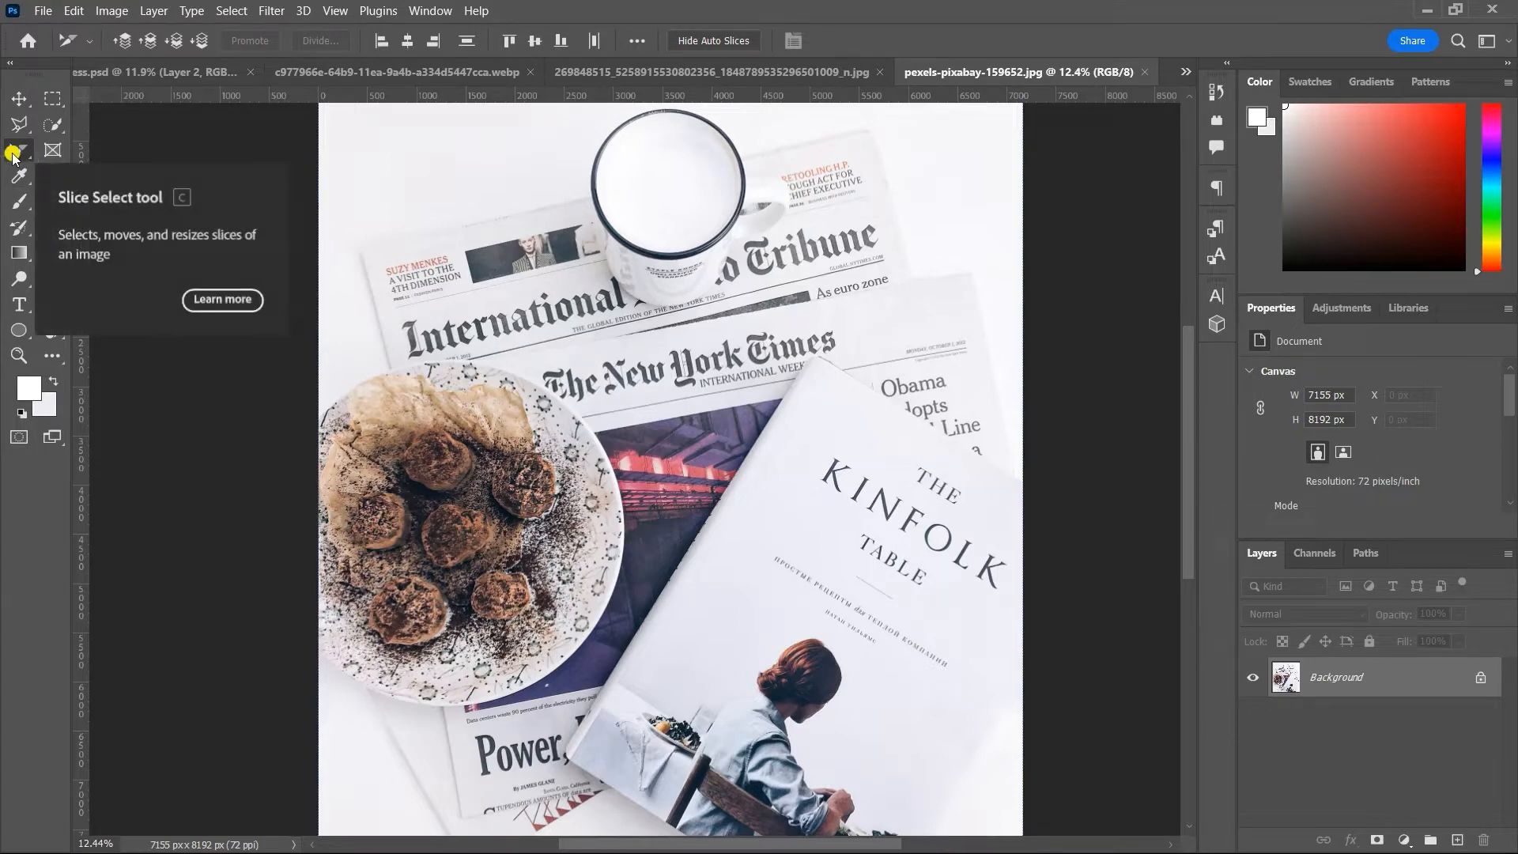
key("shift+c")
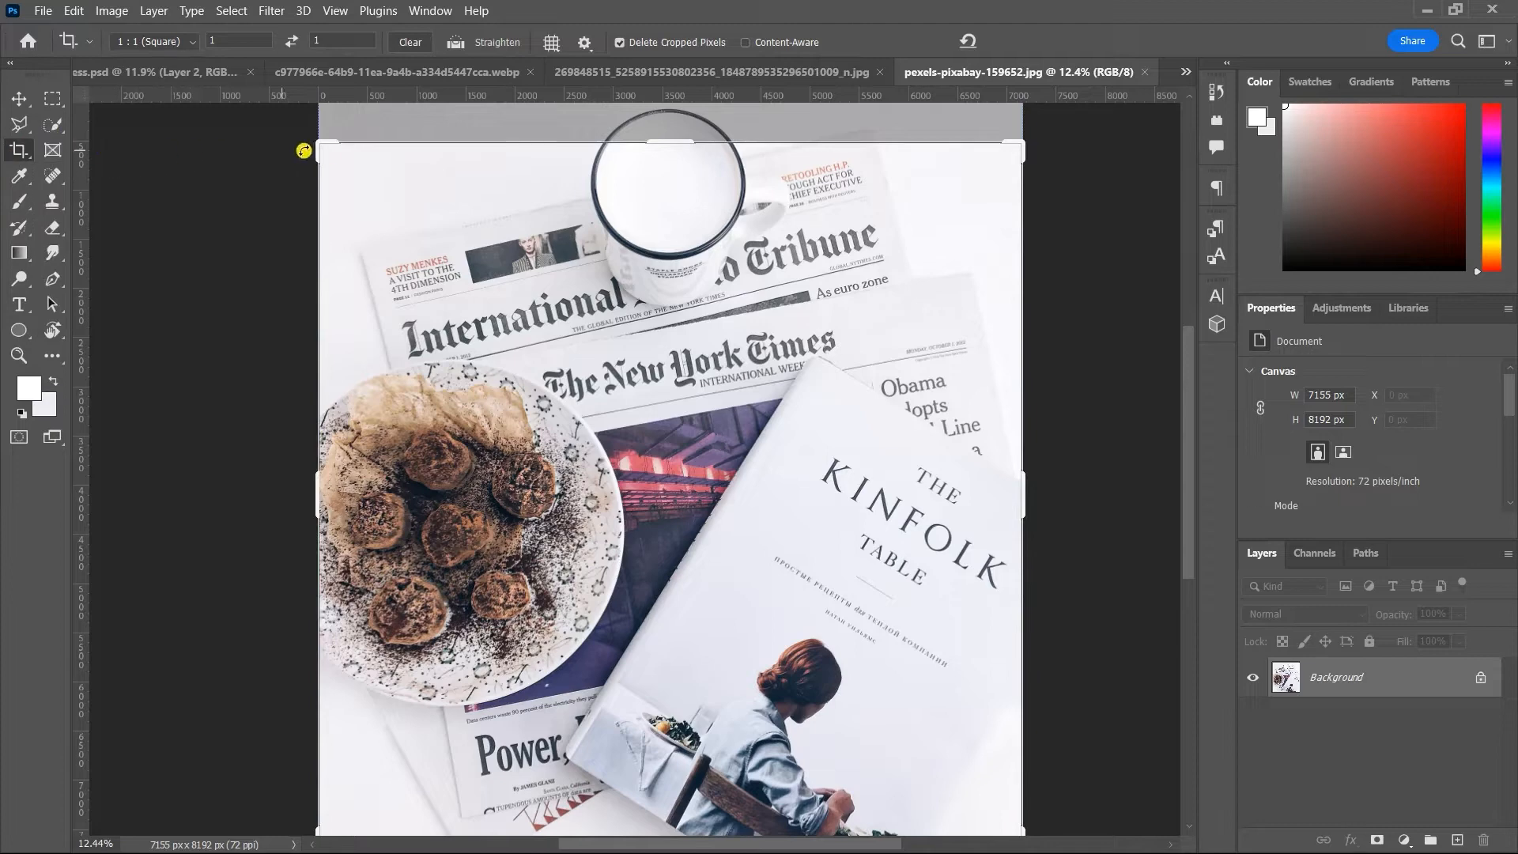
left_click_drag(315, 147, 506, 332)
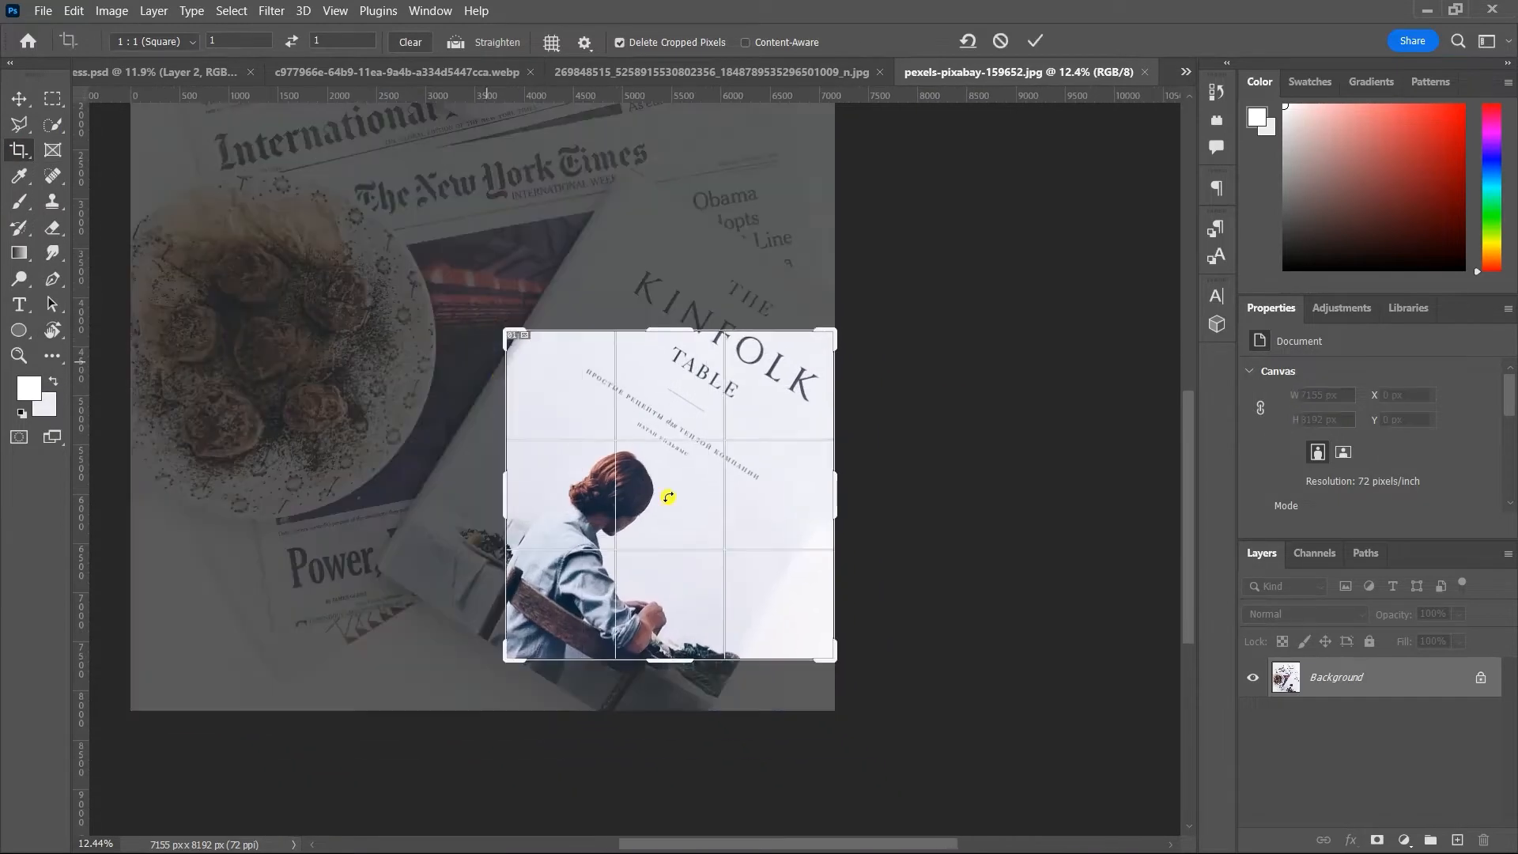
left_click_drag(707, 510, 748, 415)
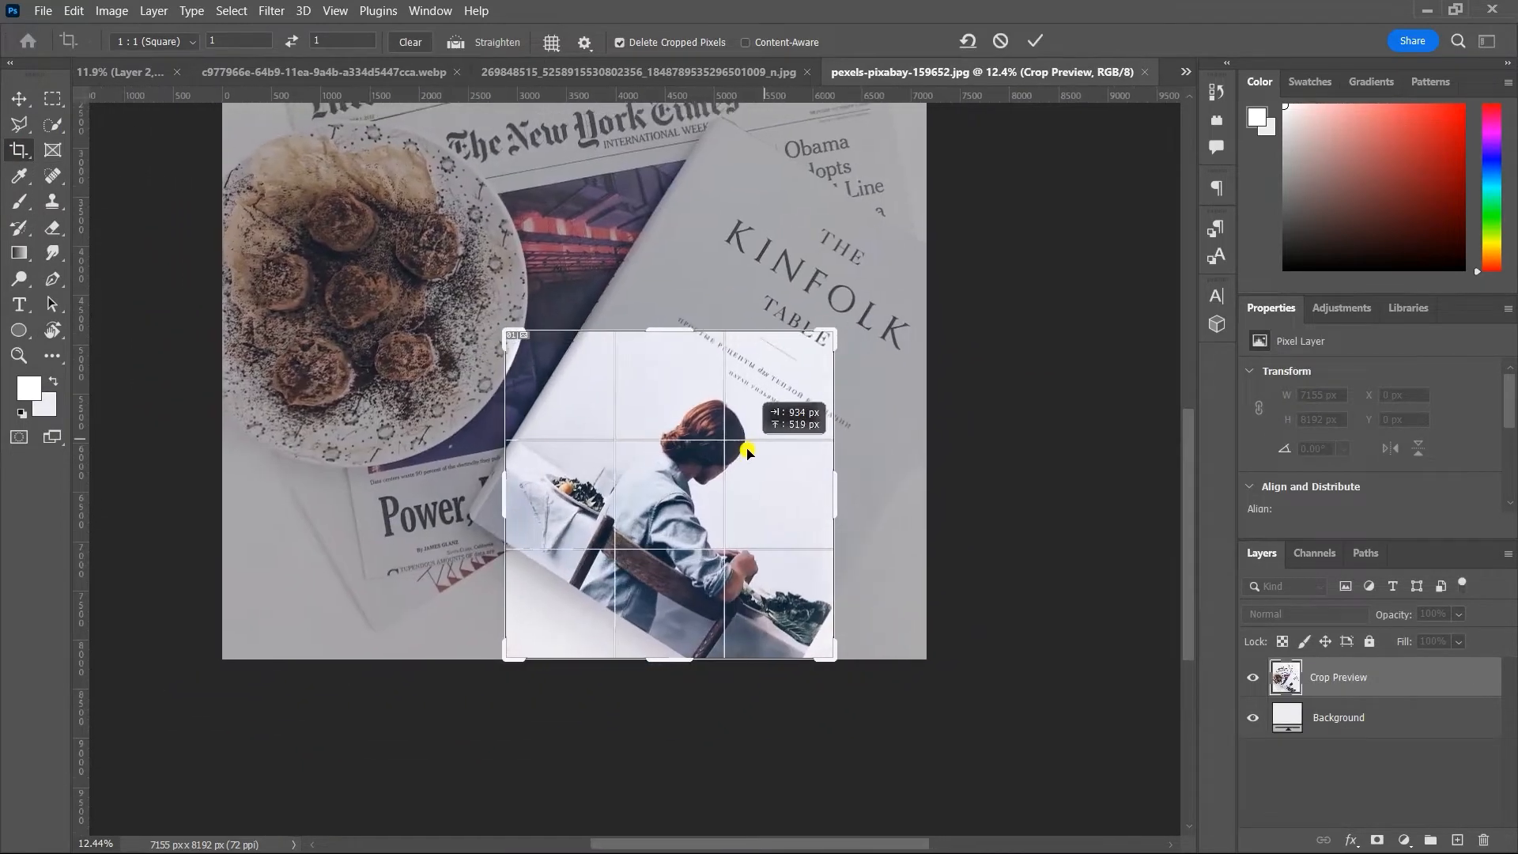
left_click_drag(506, 328, 528, 359)
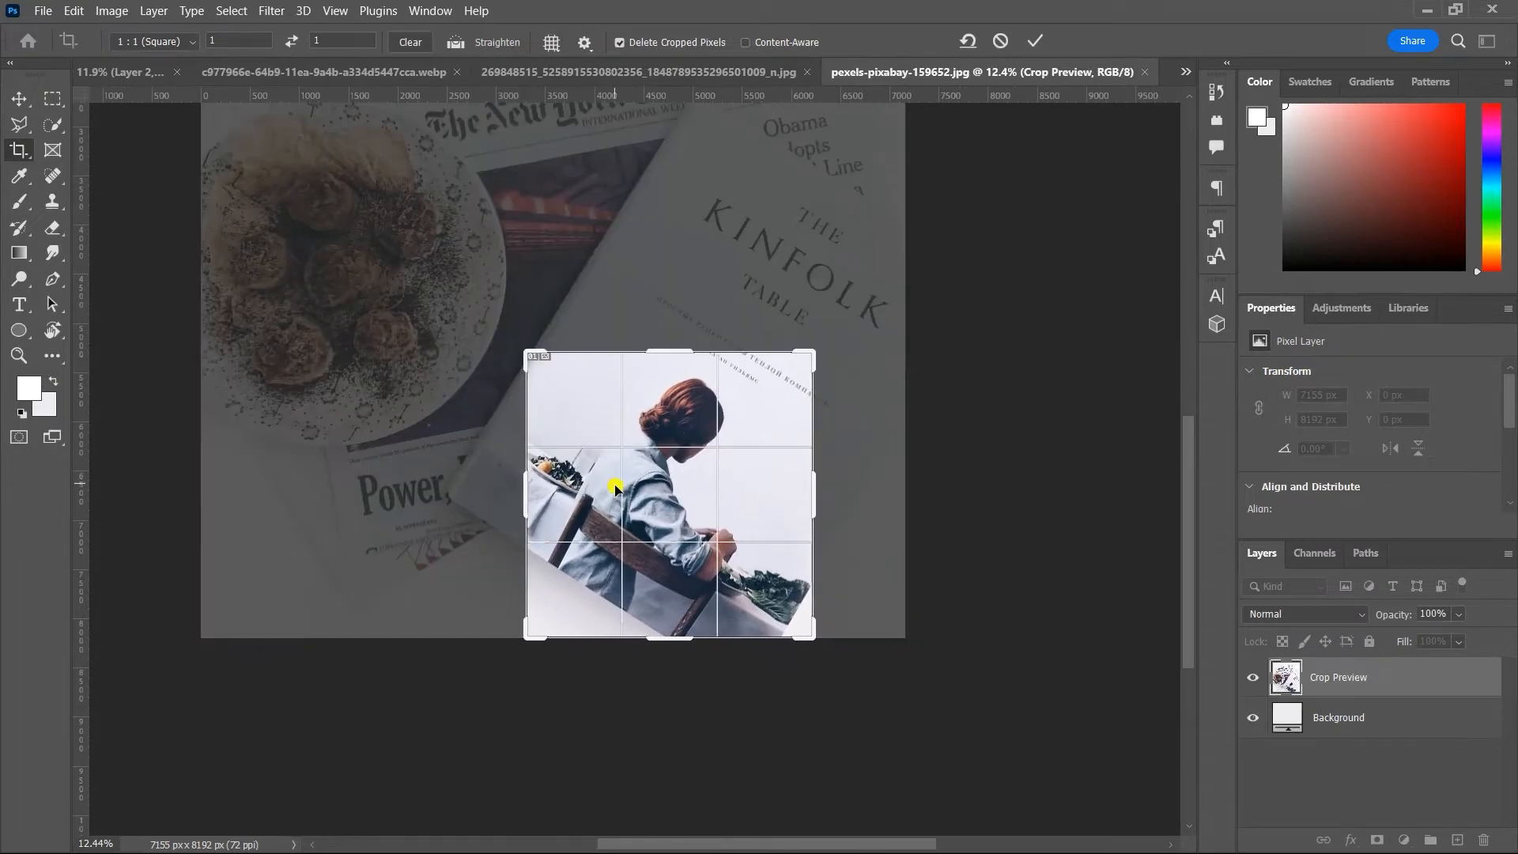
left_click_drag(614, 485, 633, 498)
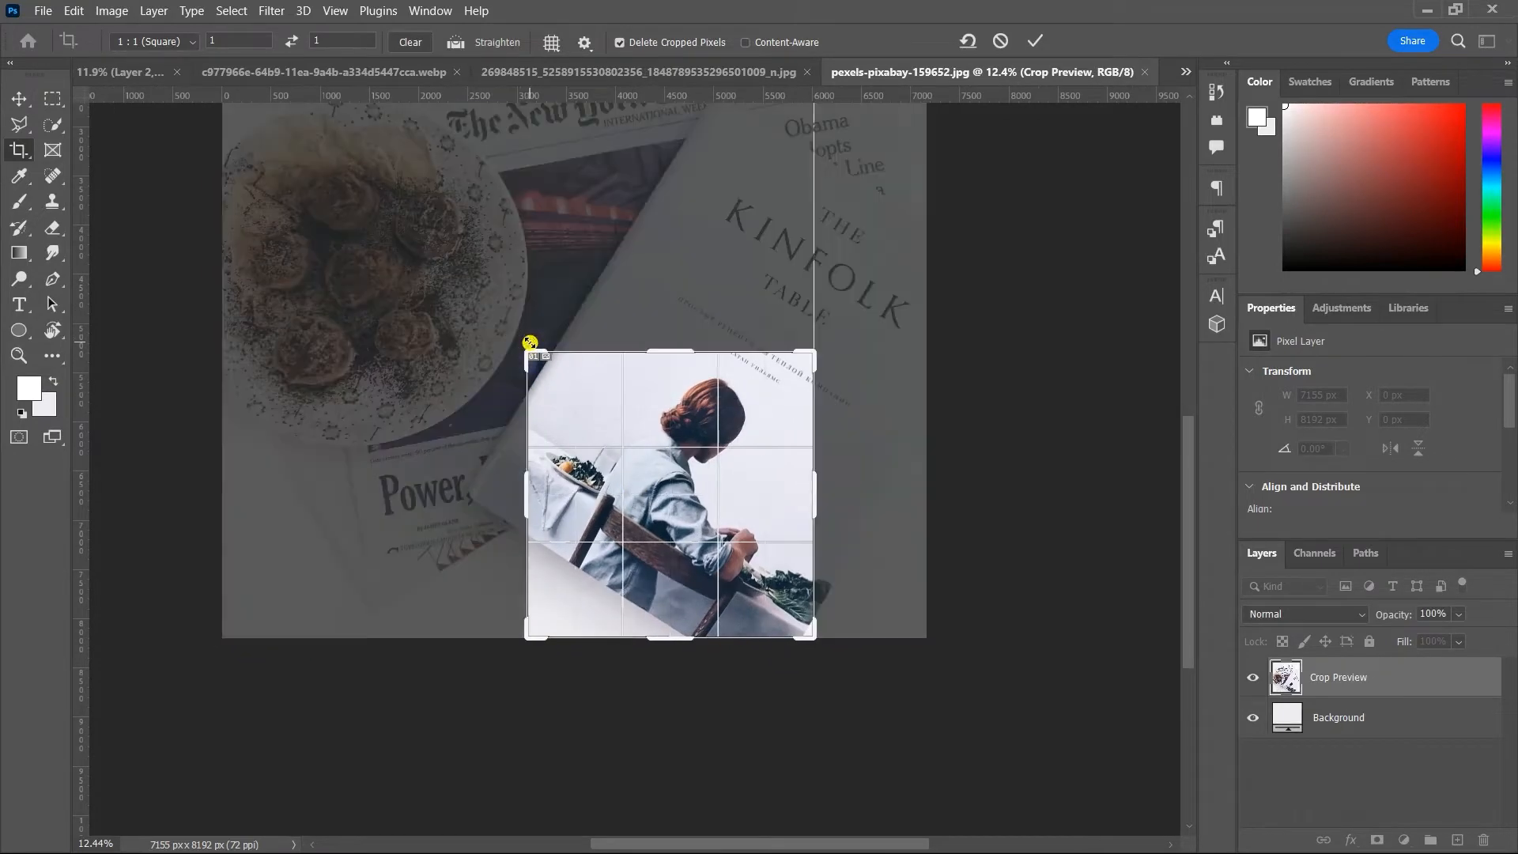
left_click_drag(530, 345, 537, 371)
left_click_drag(613, 487, 625, 497)
key("Return")
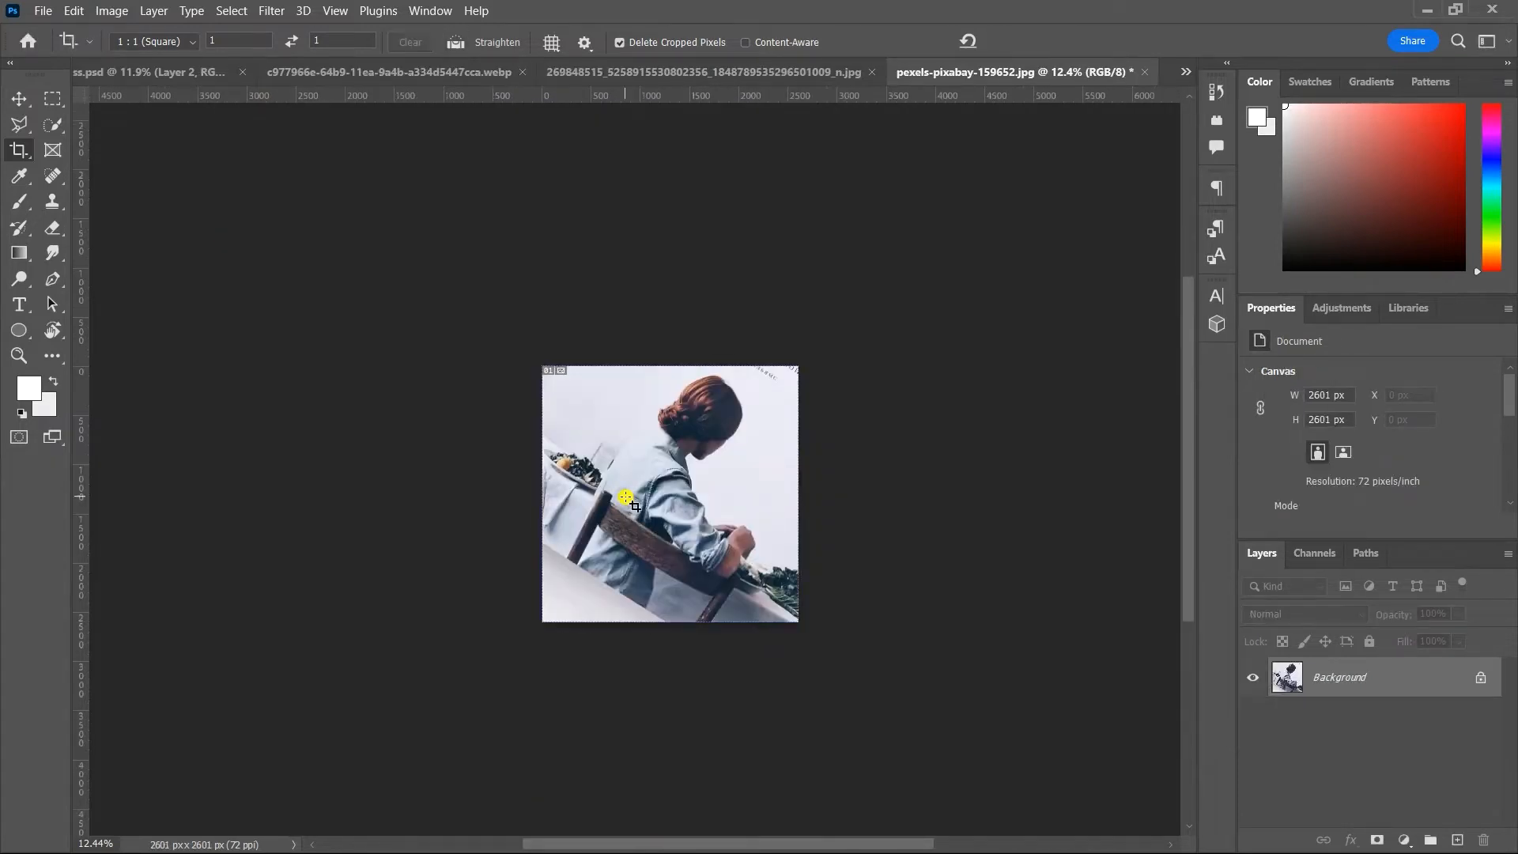
Step: Export the square crop as the JPG pexels-pixabay-159652sq in the Brent Chamber folder, and close the original photo without saving changes
key("ctrl+alt+shift+w")
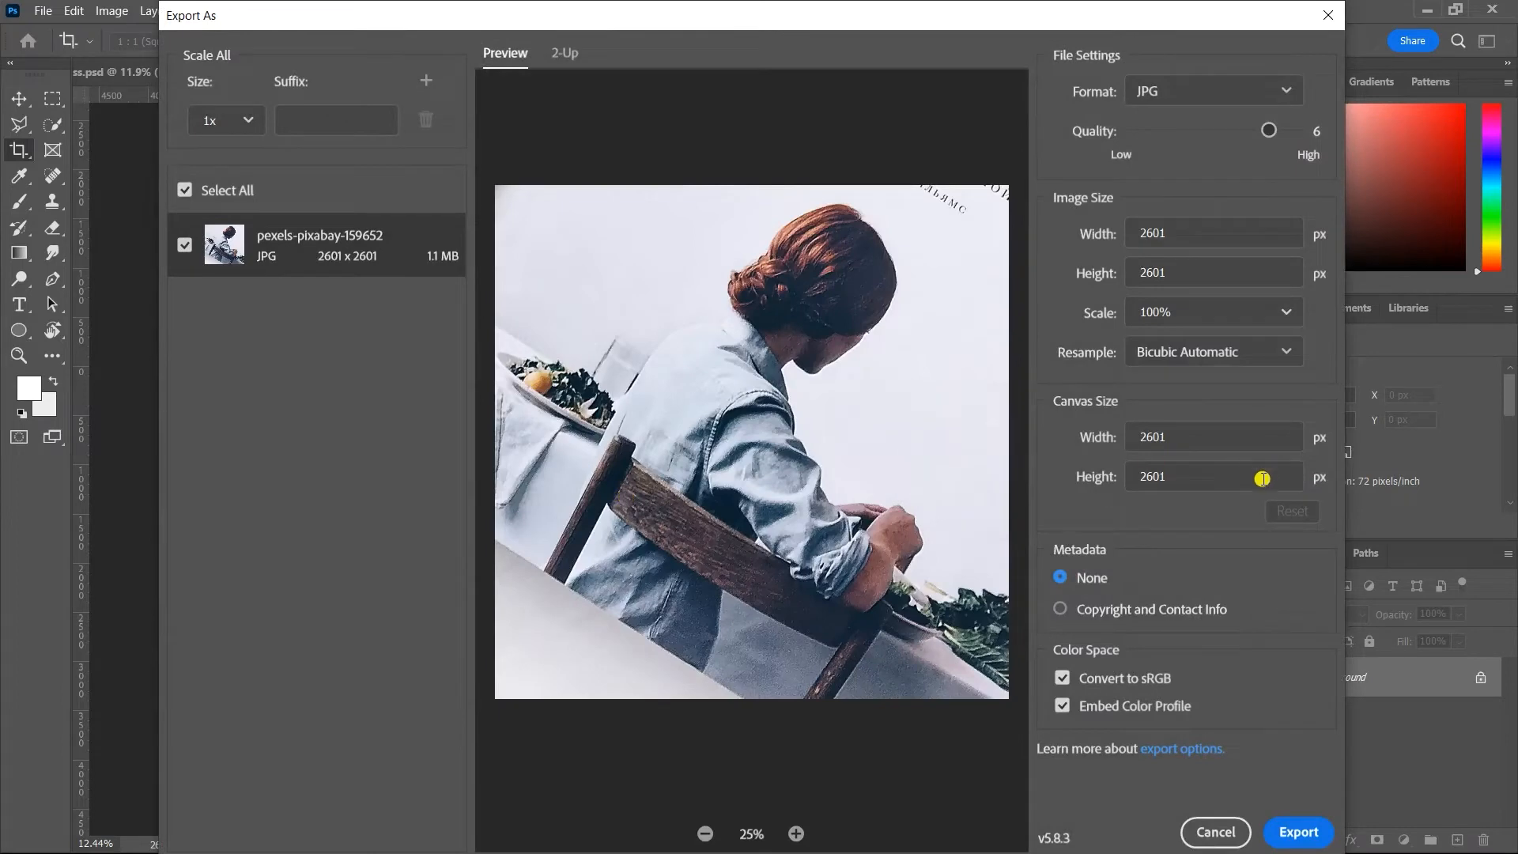
left_click(1289, 830)
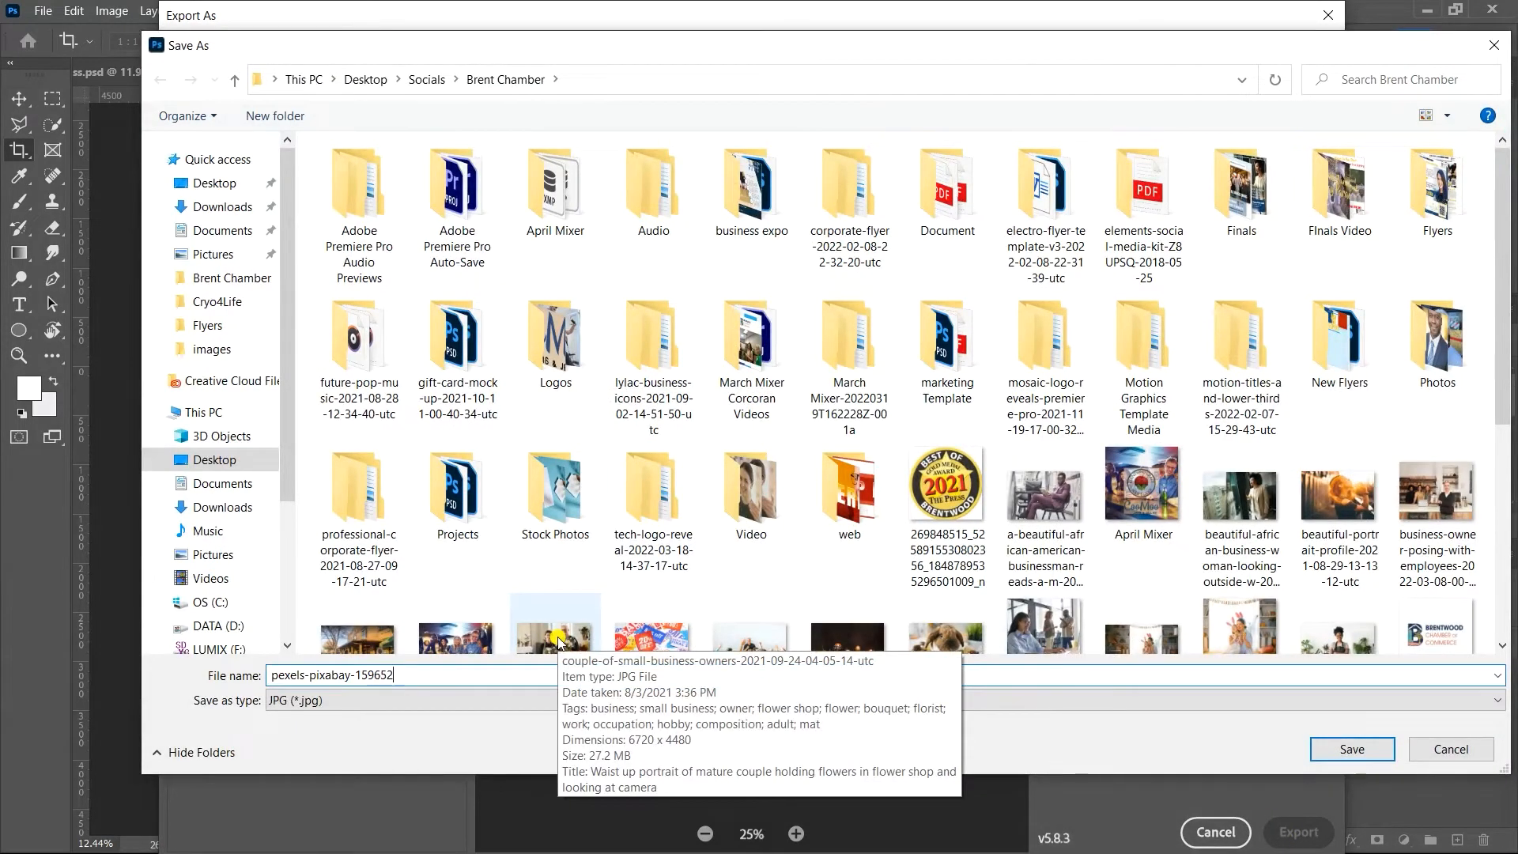
key("Return")
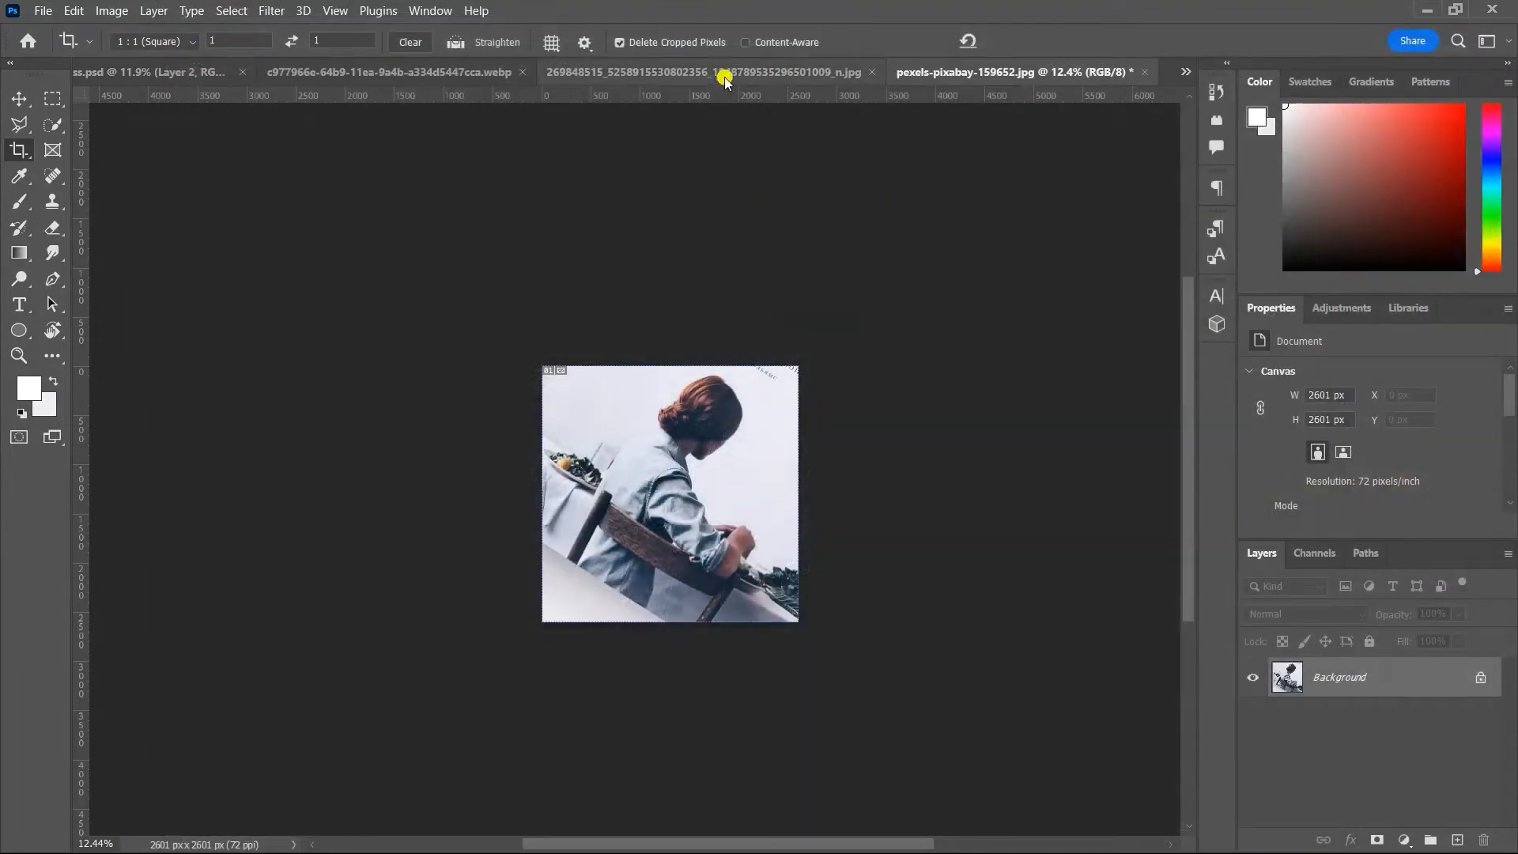
left_click(1144, 72)
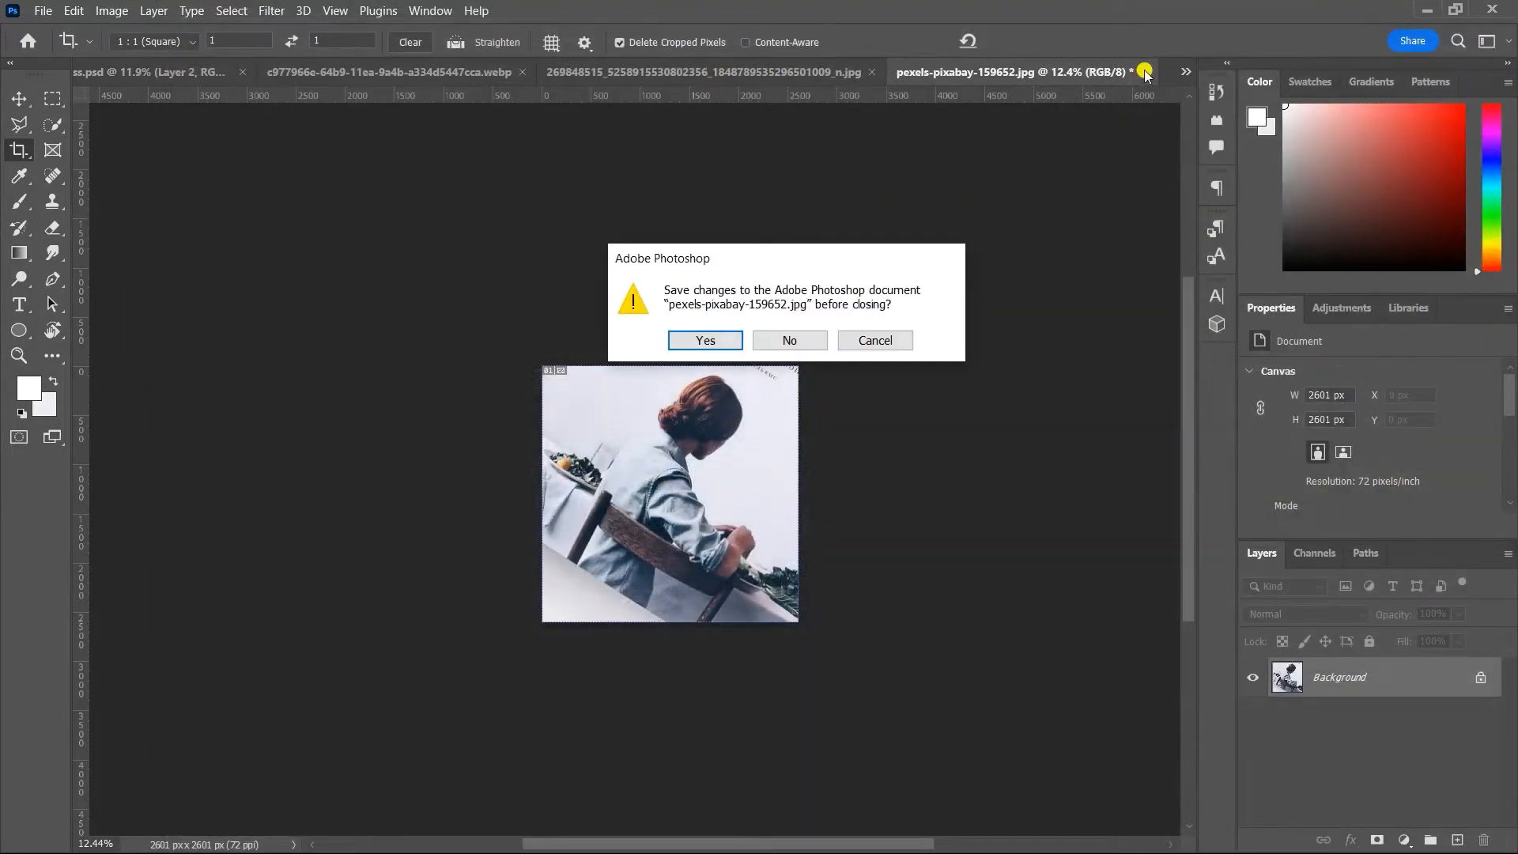
left_click(805, 338)
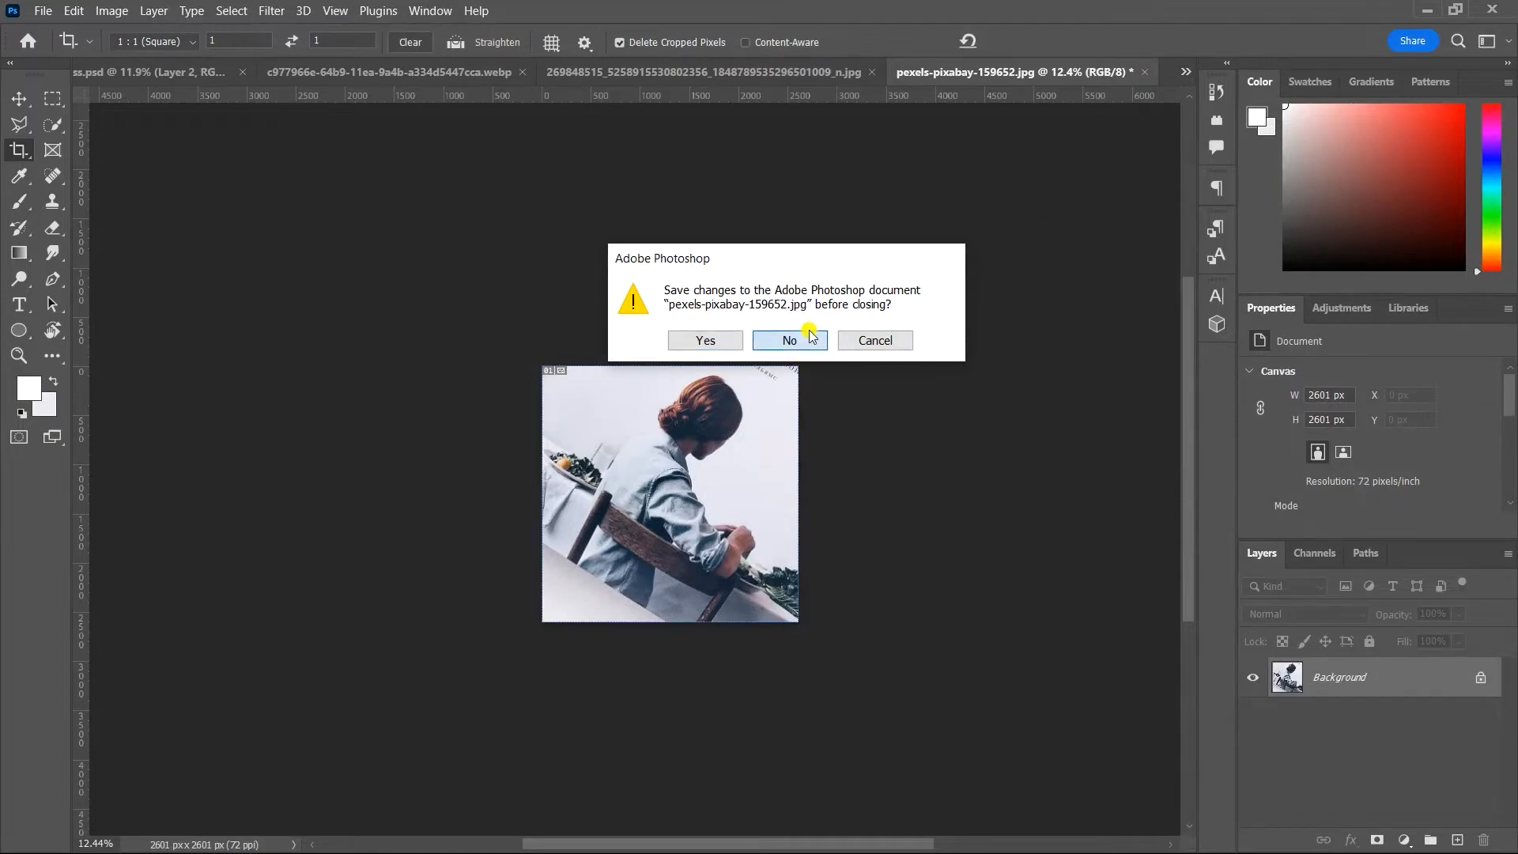
Step: Open the exported square photo pexels-pixabay-159652sq.jpg
key("ctrl+o")
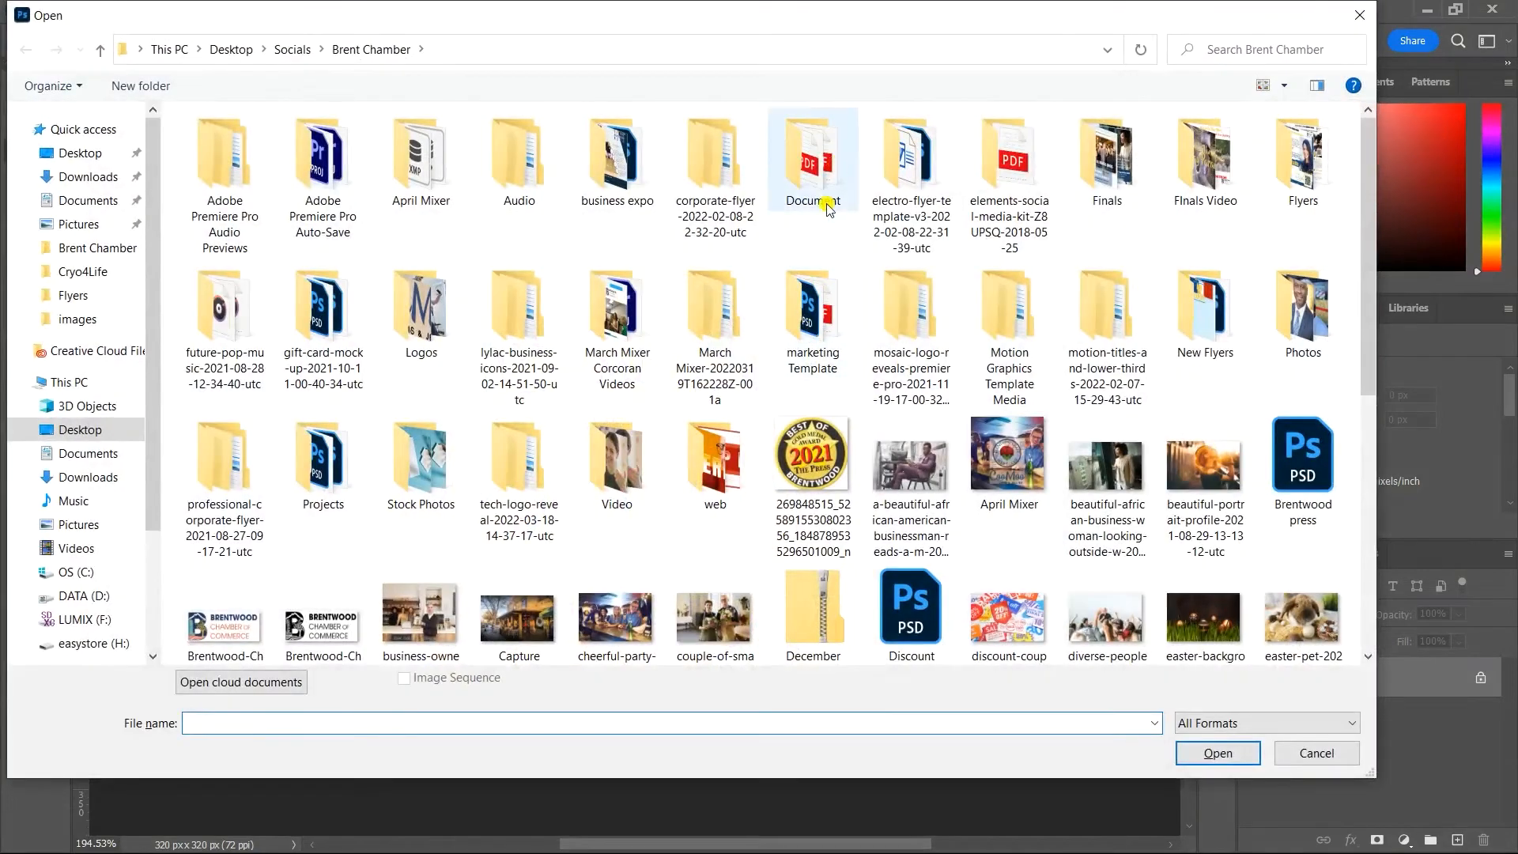
scroll(558, 499, "down", 5)
double_click(712, 400)
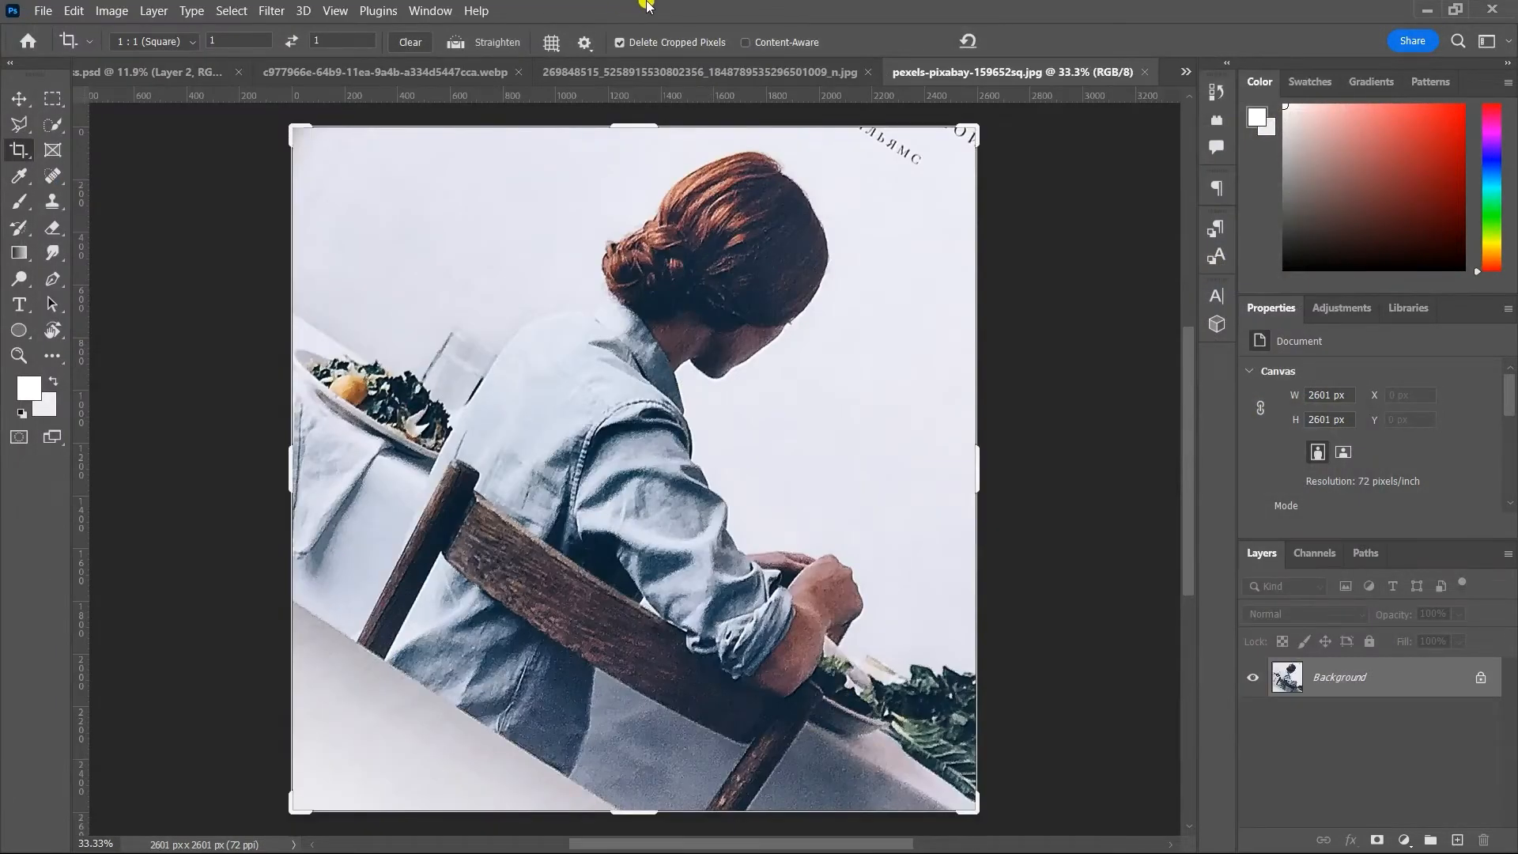
Step: Start a Match Color adjustment on the award badge JPG with pexels-pixabay-159652sq.jpg as the source
left_click(692, 73)
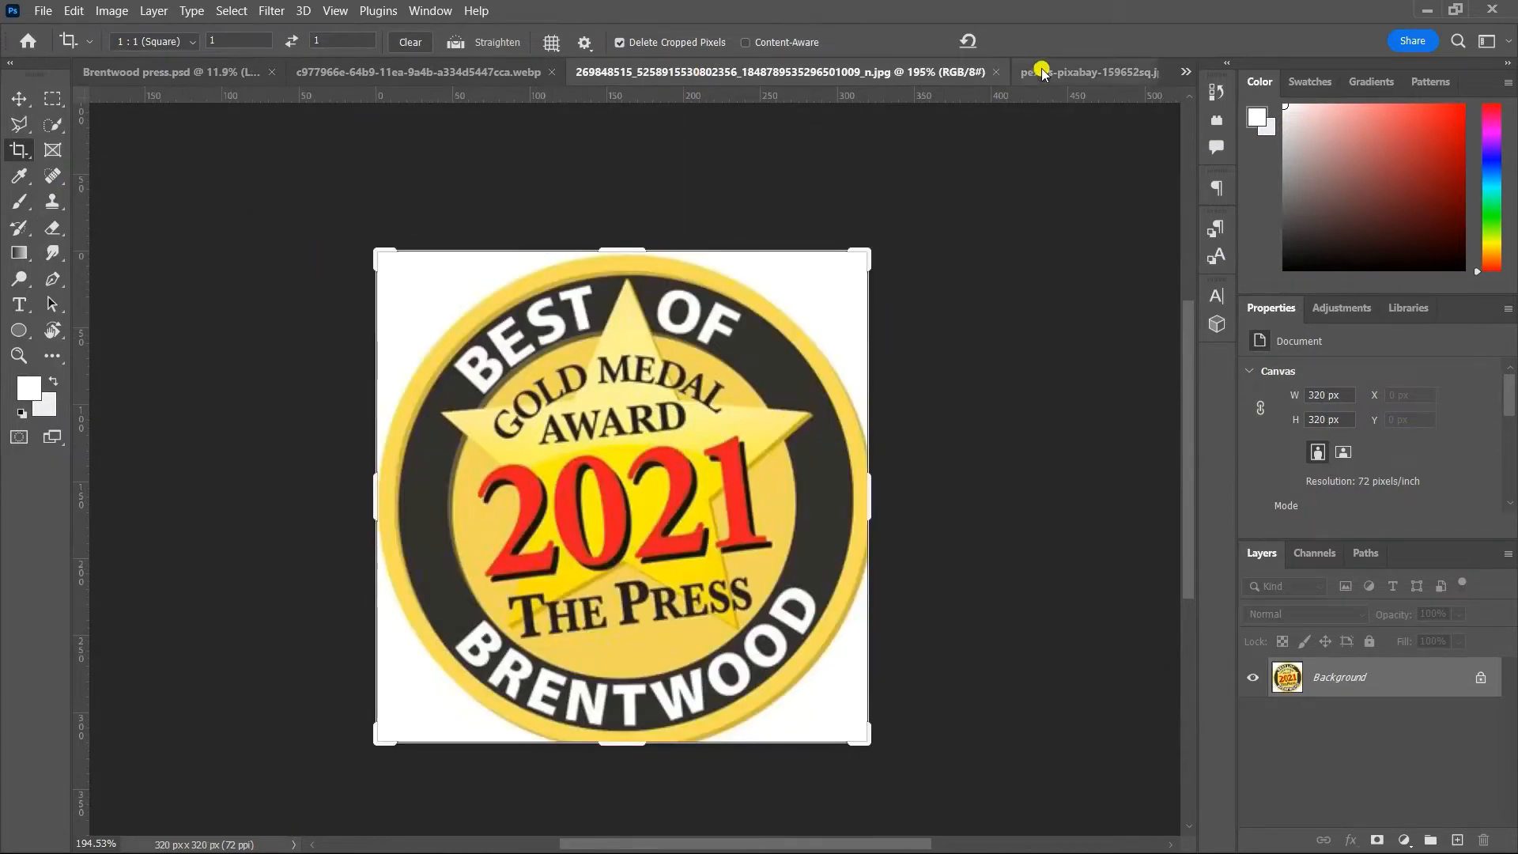
left_click(1017, 77)
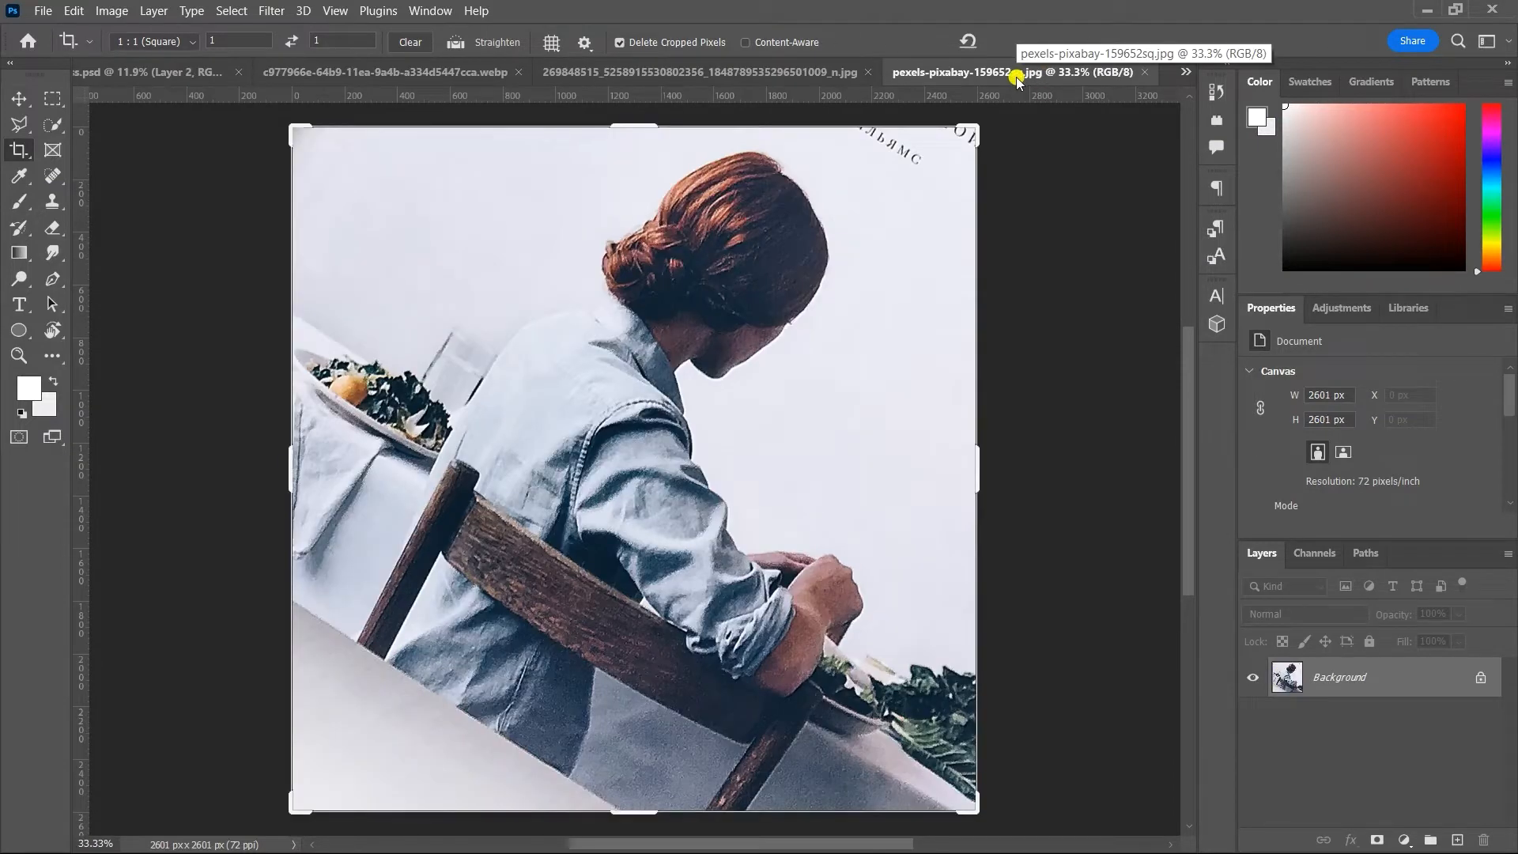
left_click(766, 70)
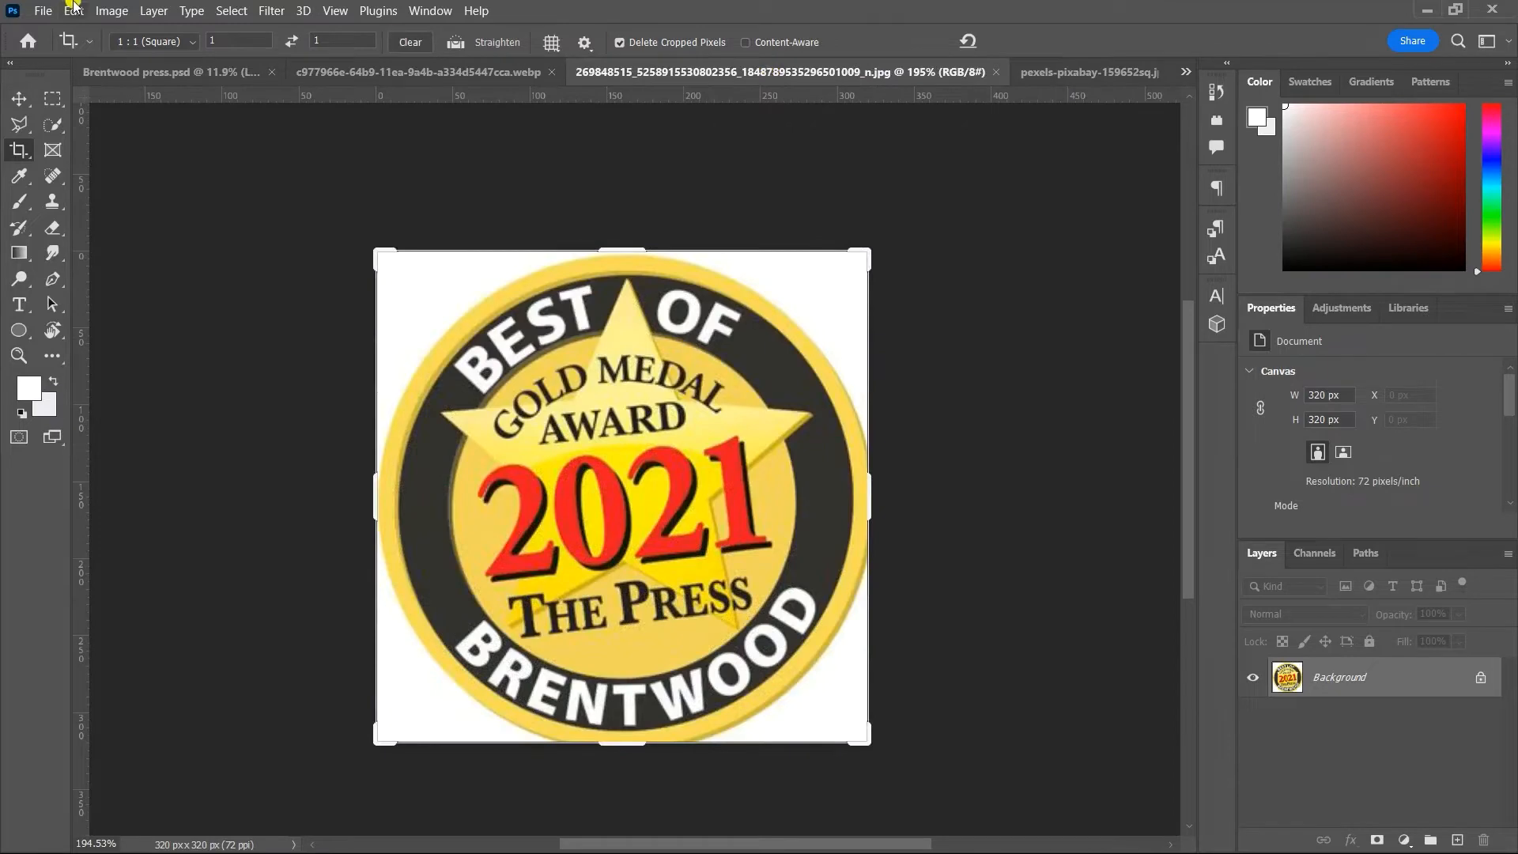
left_click(109, 10)
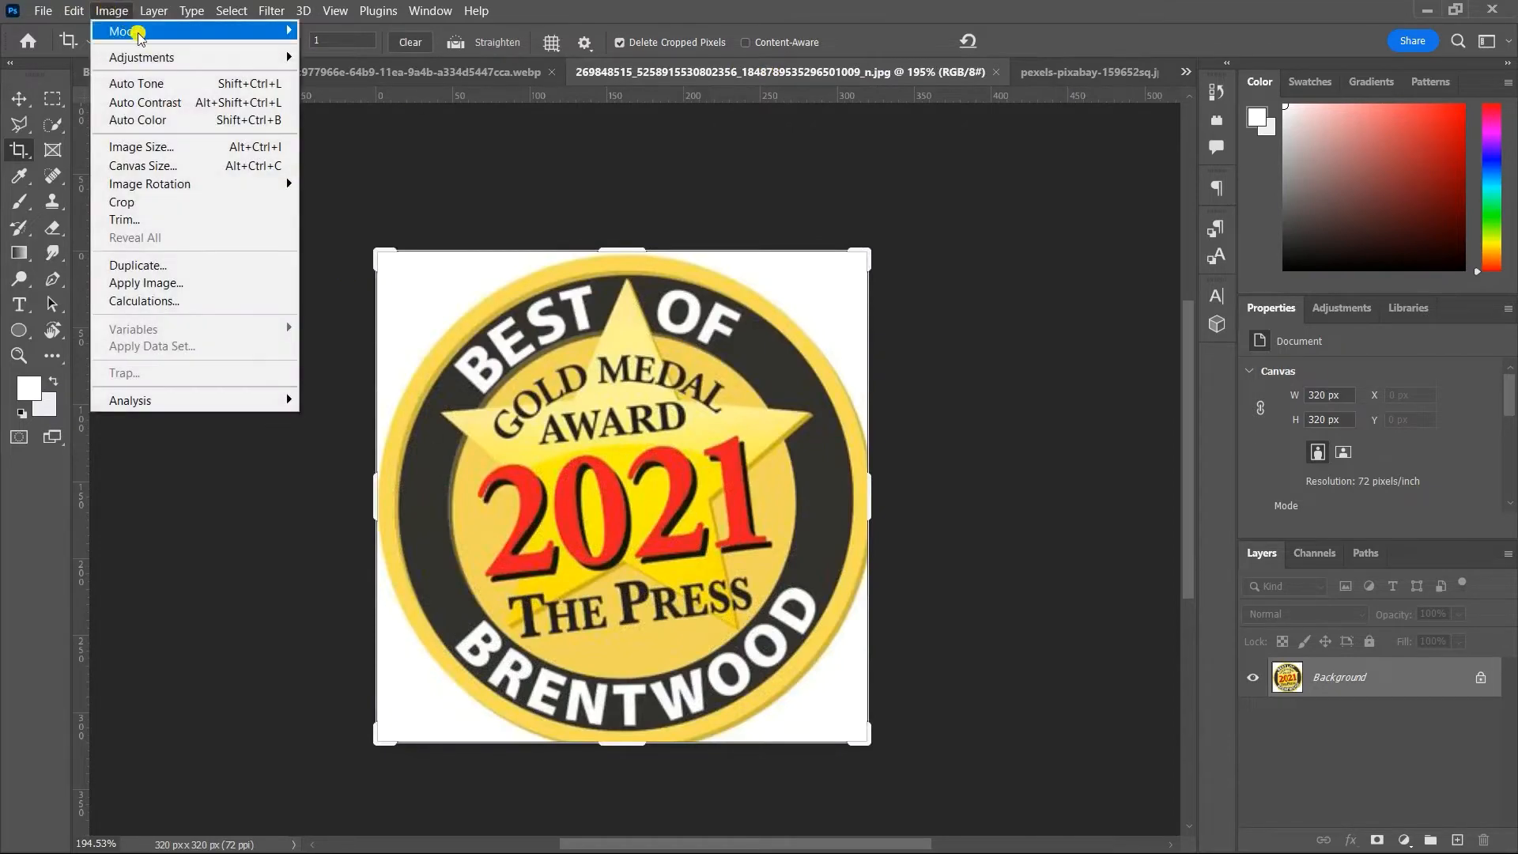
mouse_move(158, 58)
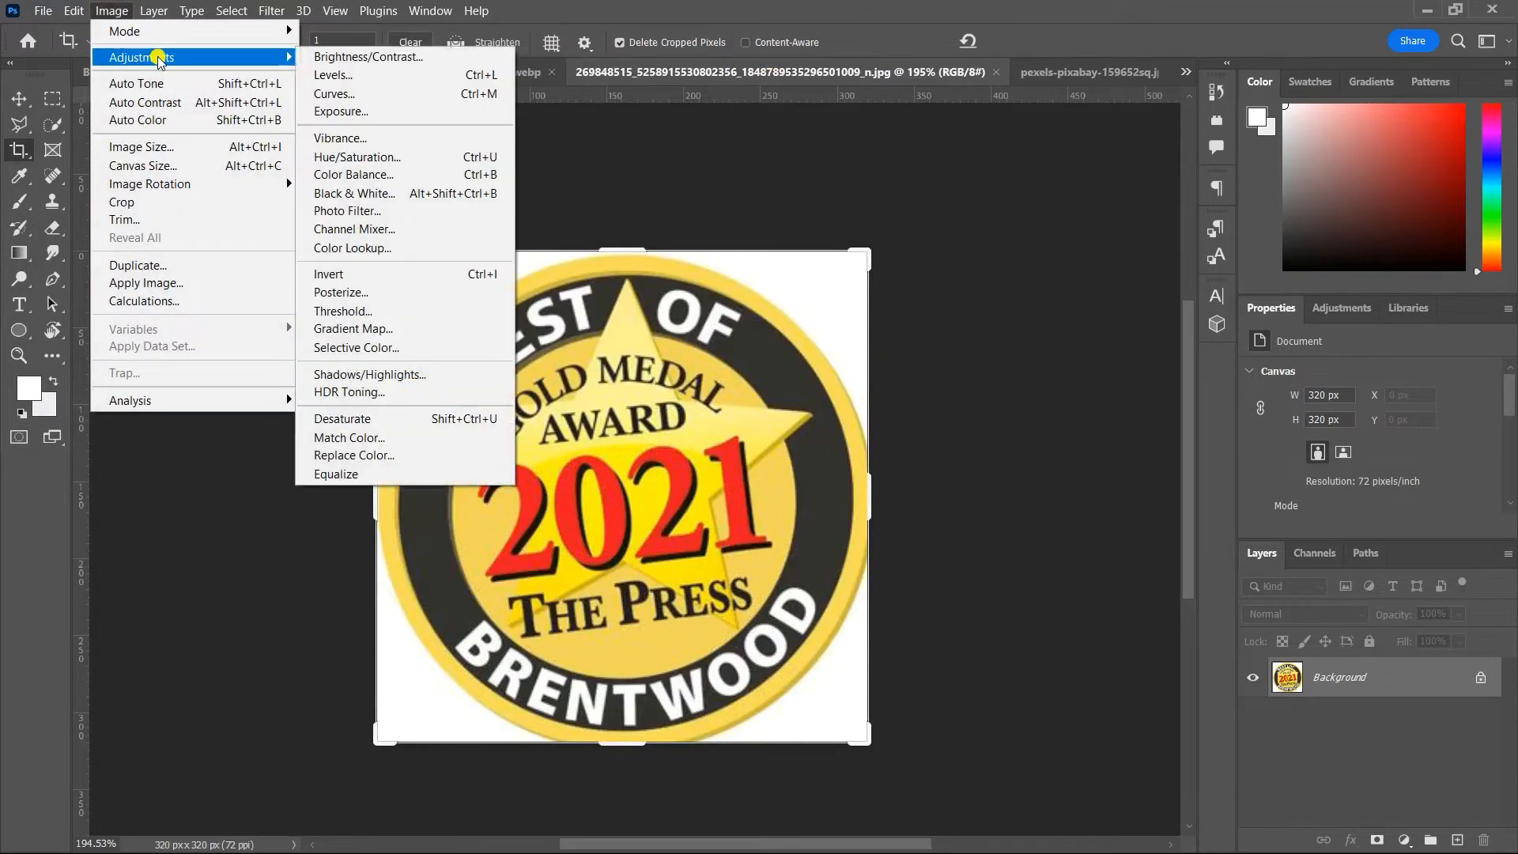
left_click(347, 439)
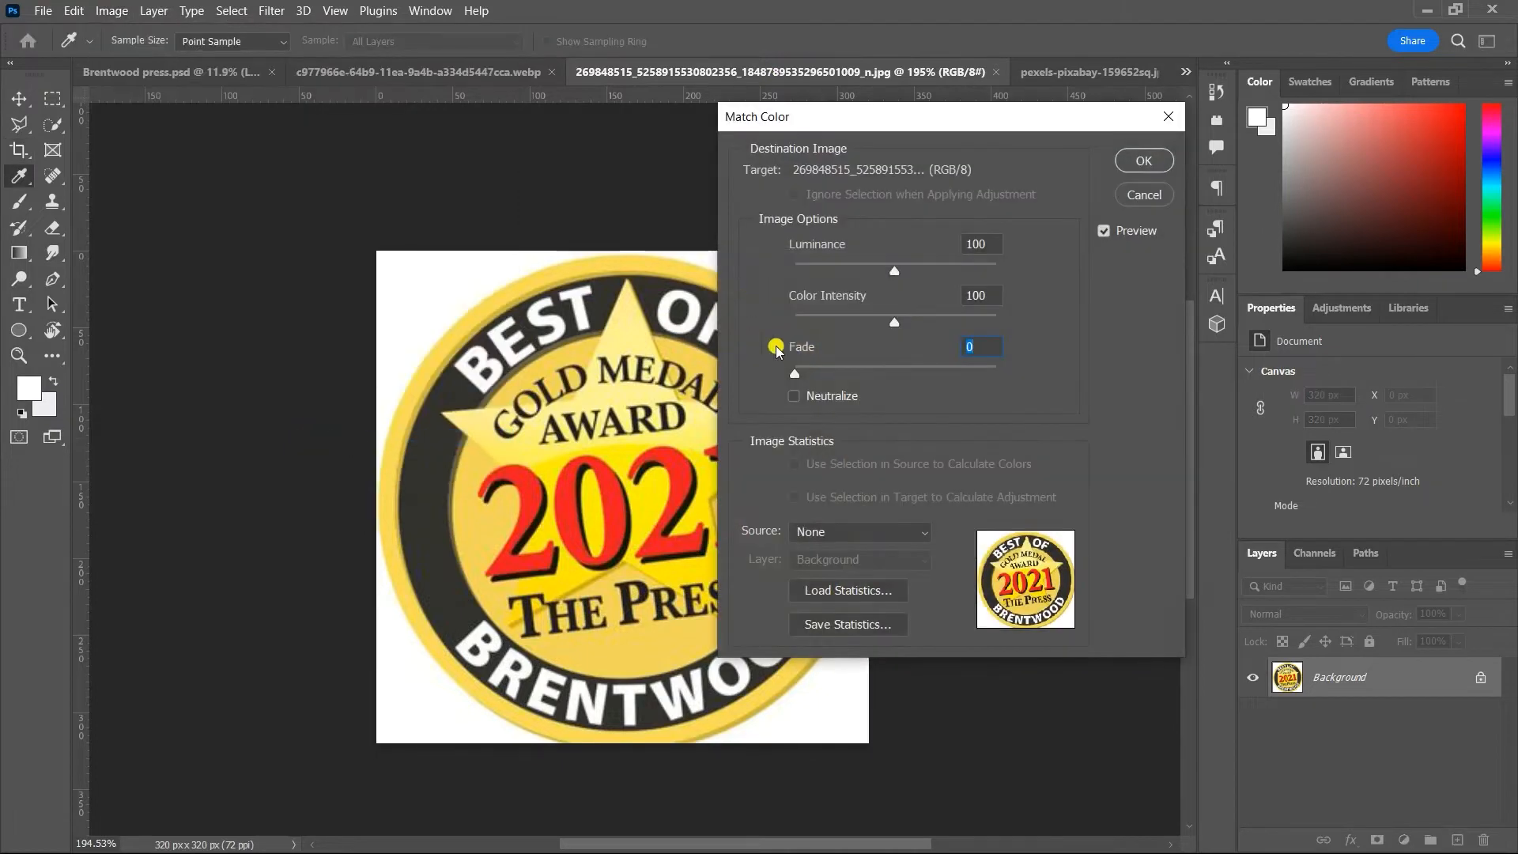
left_click(868, 531)
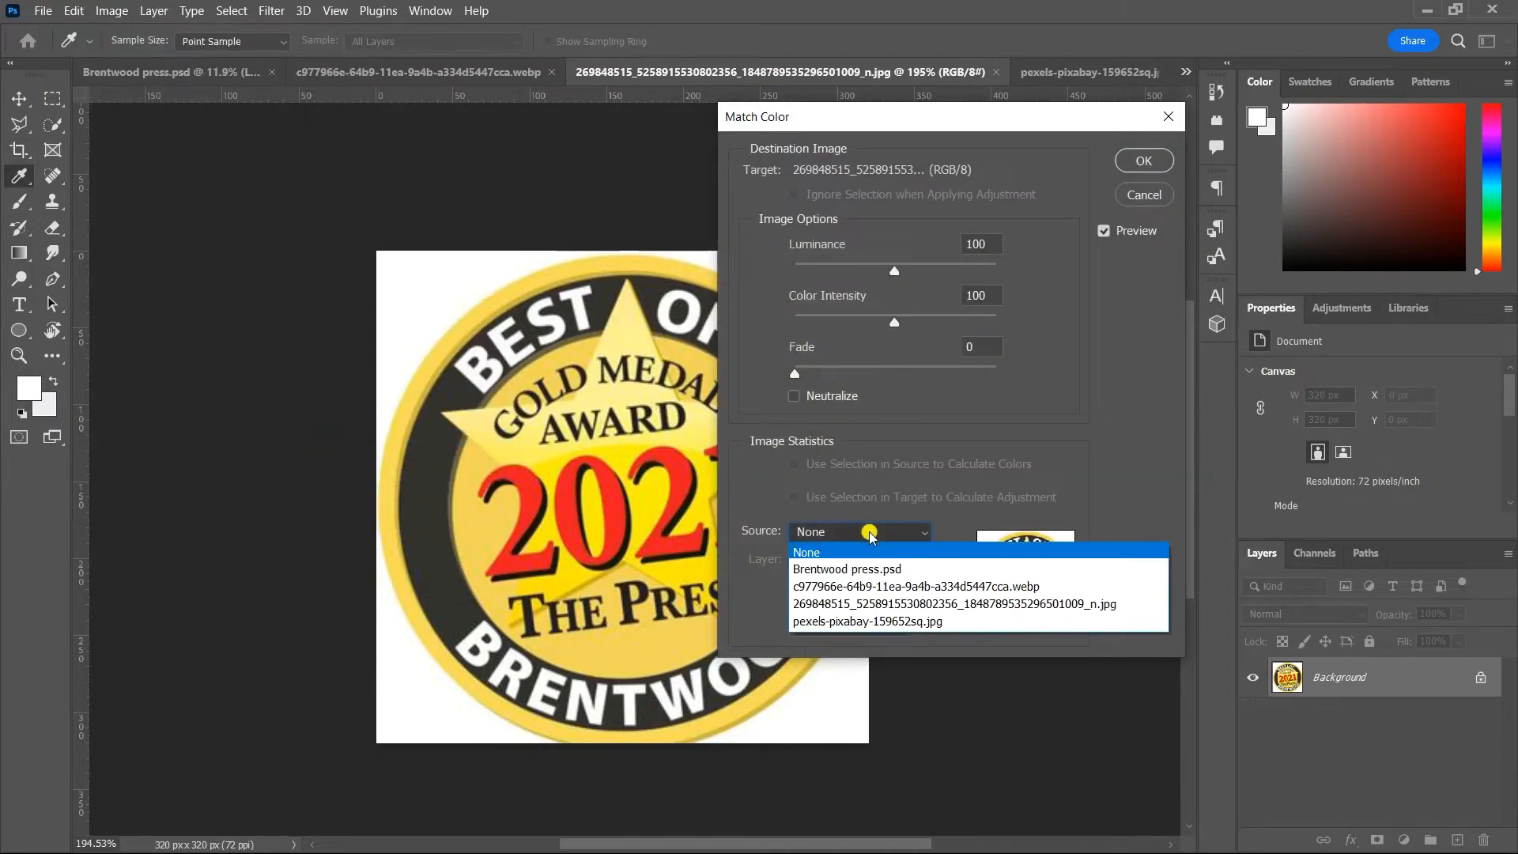
left_click(869, 622)
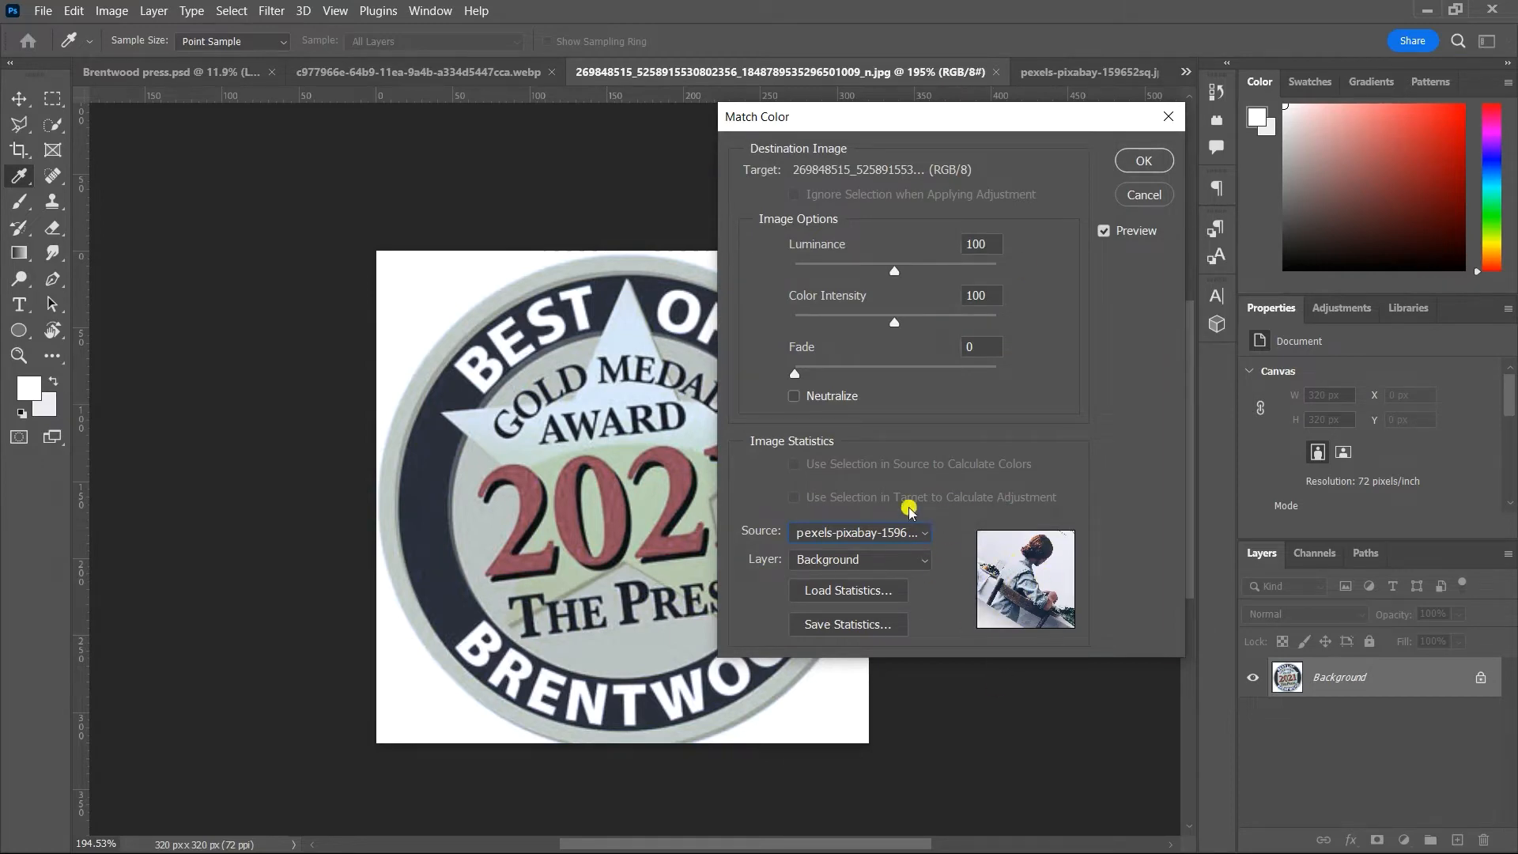
Step: Try a Match Color luminance of 126 on the badge, and reset luminance to 100
left_click_drag(1010, 135, 1144, 154)
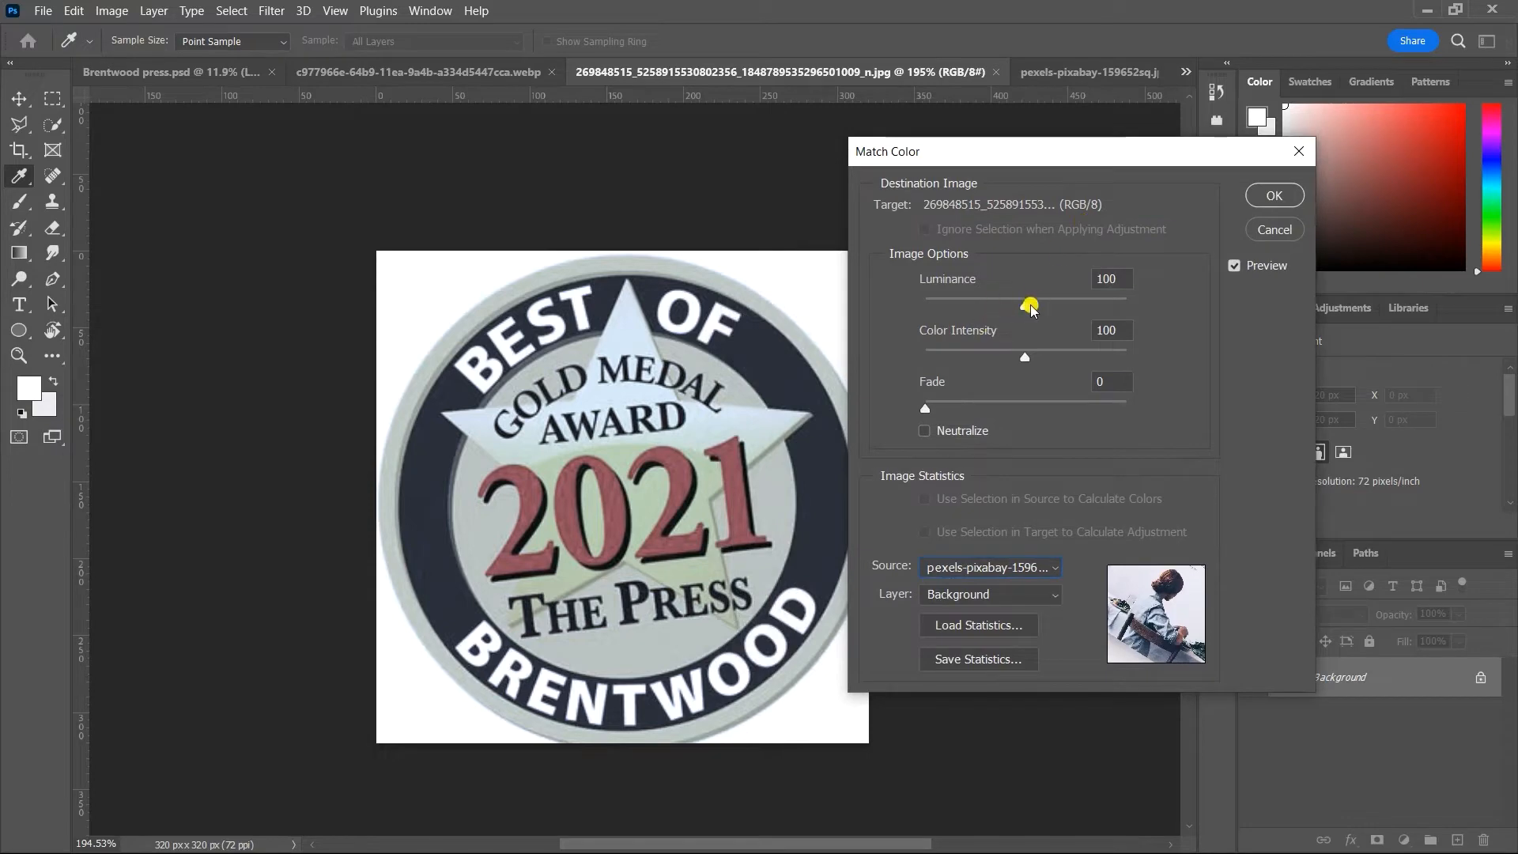
mouse_move(1025, 310)
left_mouse_down()
mouse_move(997, 306)
mouse_move(1052, 303)
left_mouse_up()
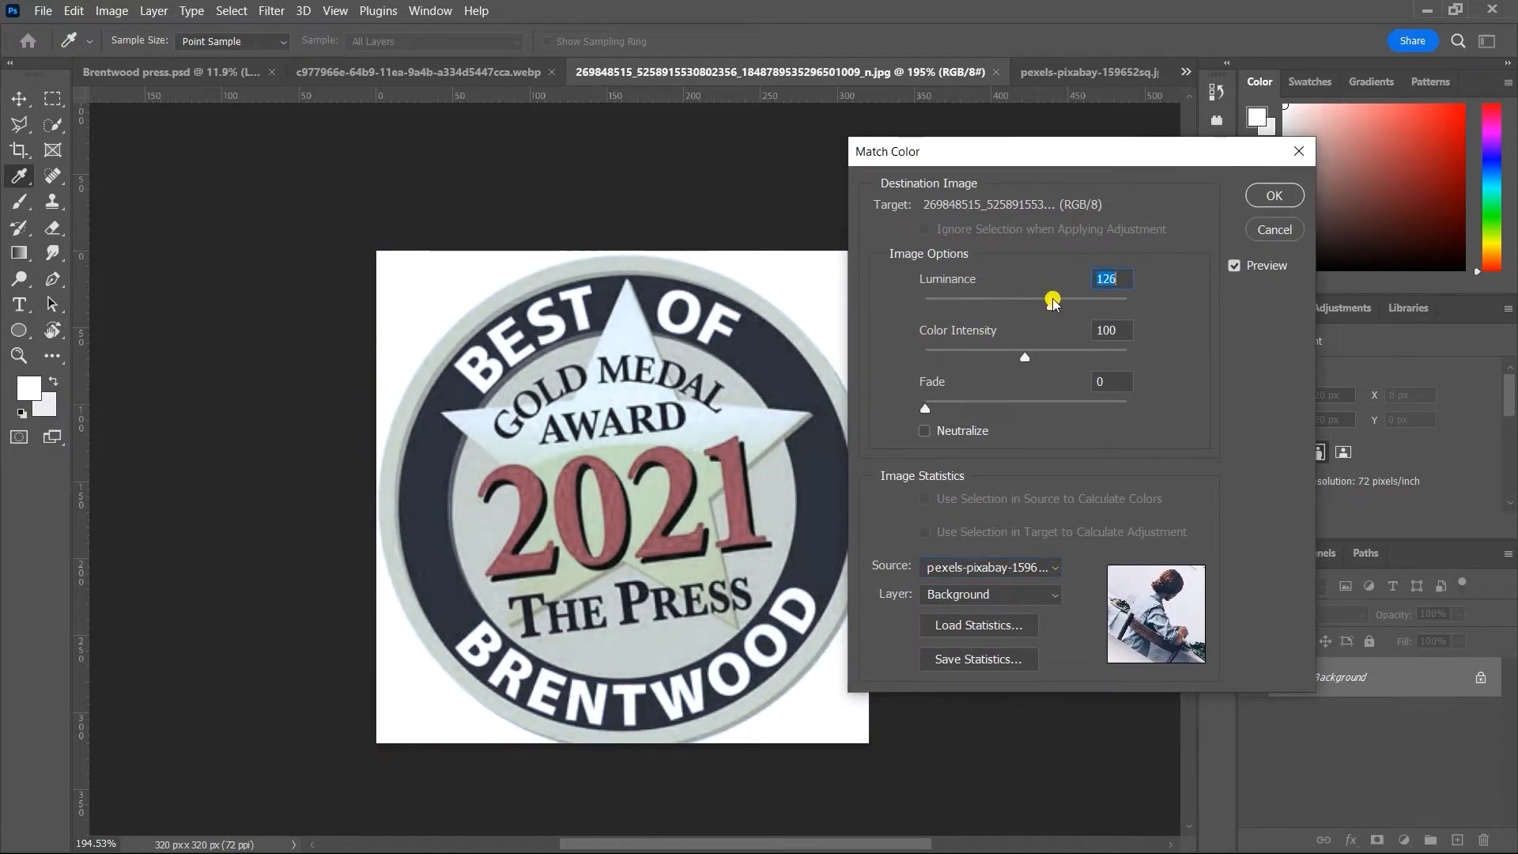
type("100")
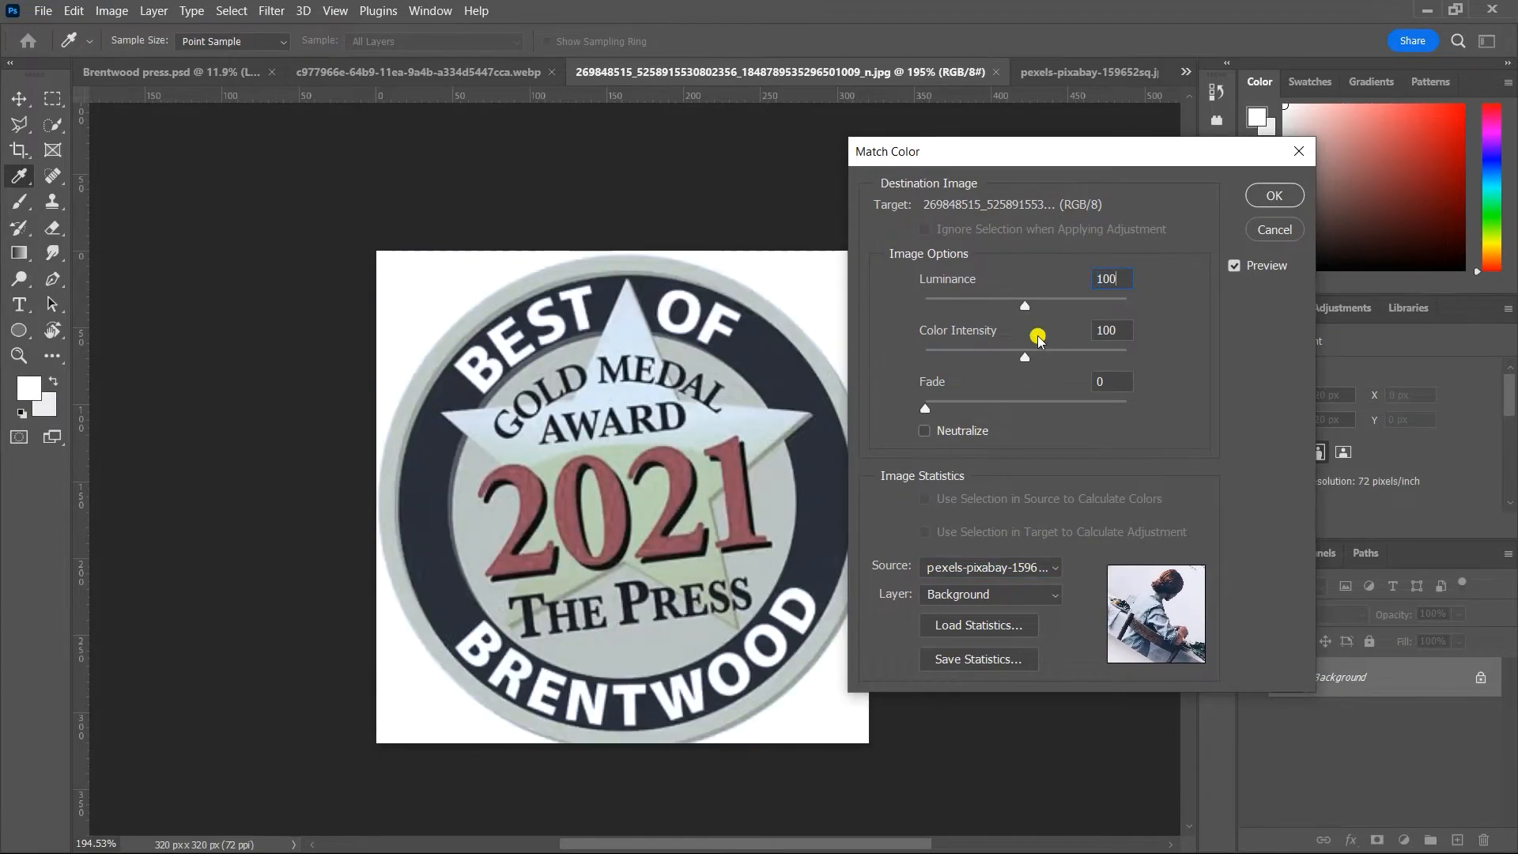
Step: Set the Match Color color intensity for the award badge to 150
left_click_drag(1027, 353, 1095, 353)
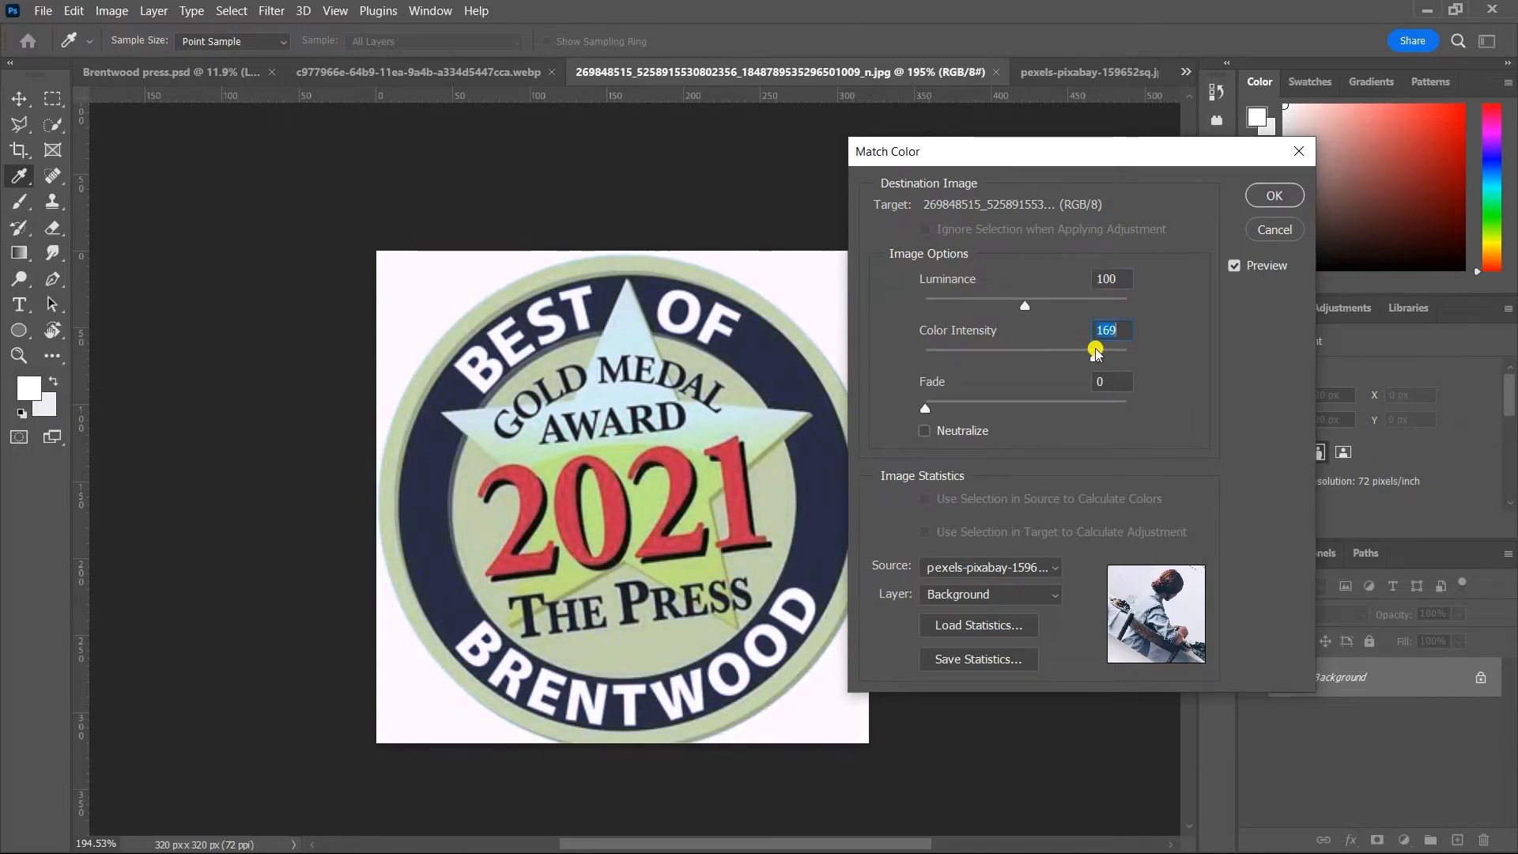
double_click(1107, 330)
type("150")
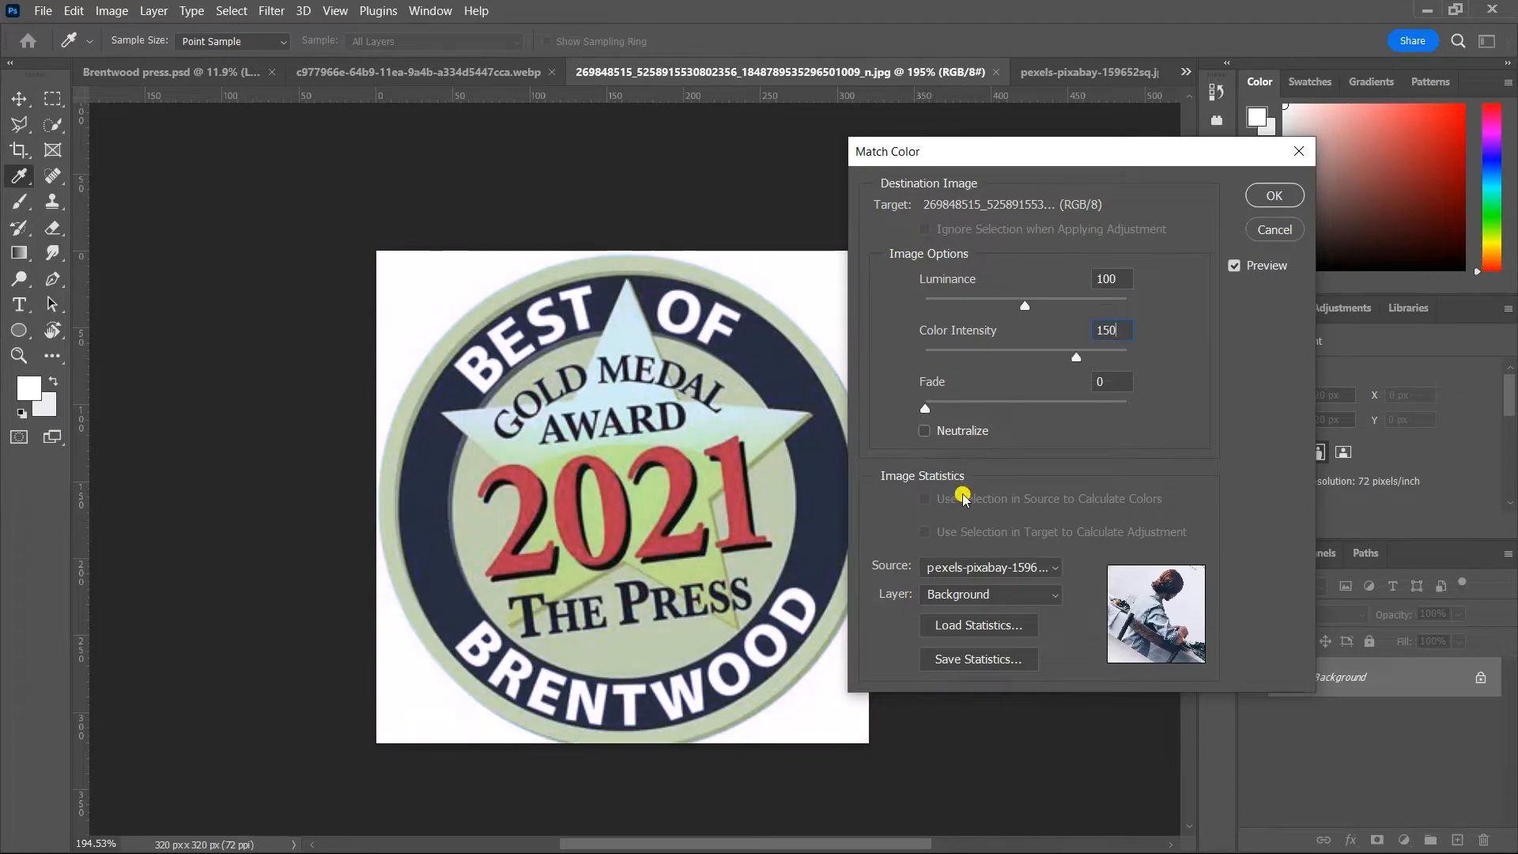
Step: Set the Match Color fade to 20 and apply the adjustment to the badge
mouse_move(926, 408)
left_mouse_down()
mouse_move(993, 411)
mouse_move(924, 411)
mouse_move(950, 417)
left_mouse_up()
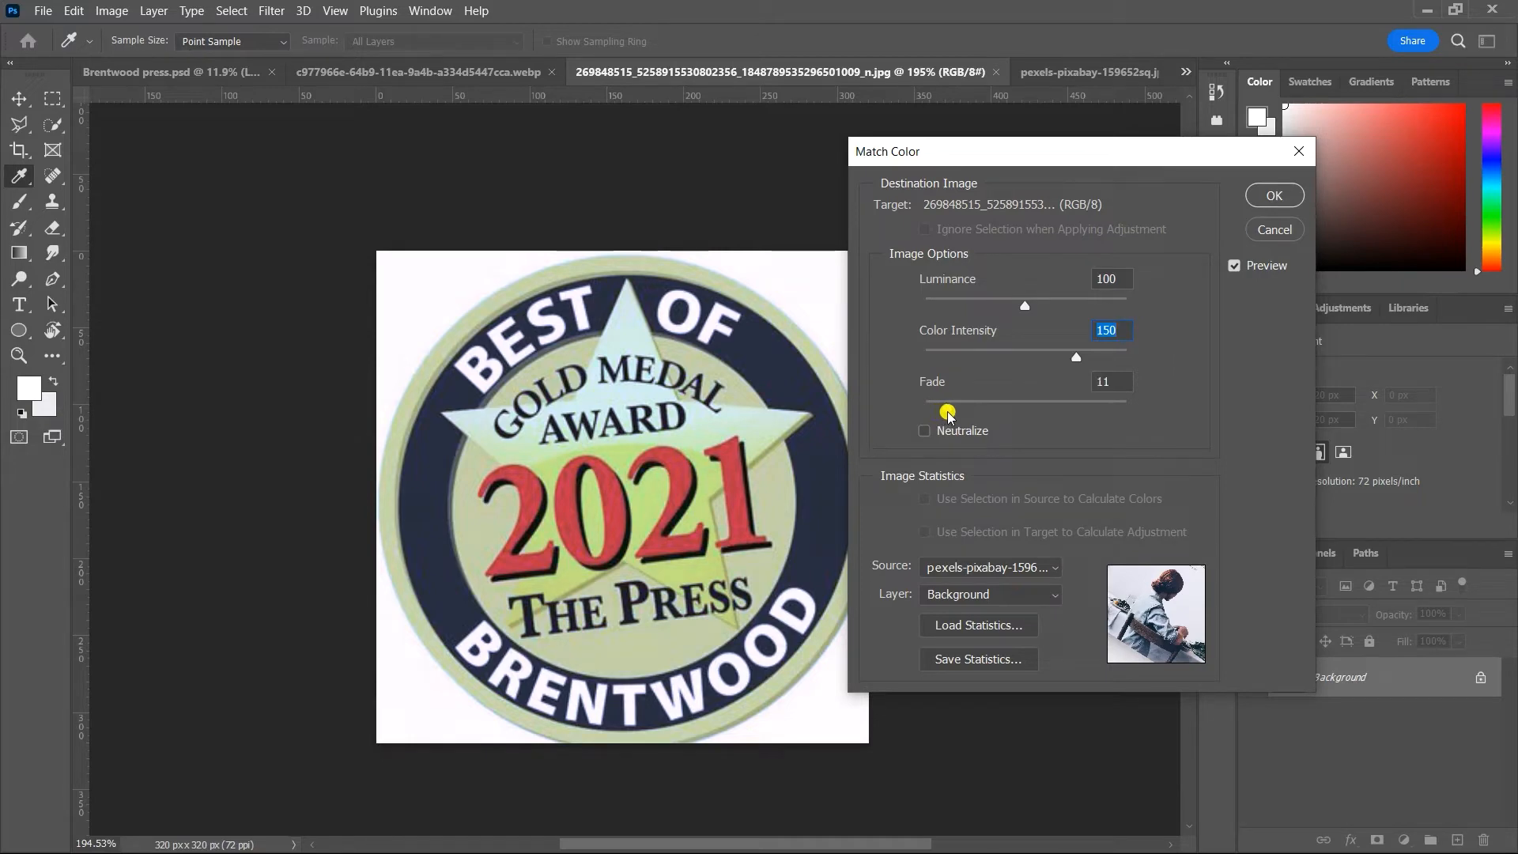
double_click(1113, 388)
type("15")
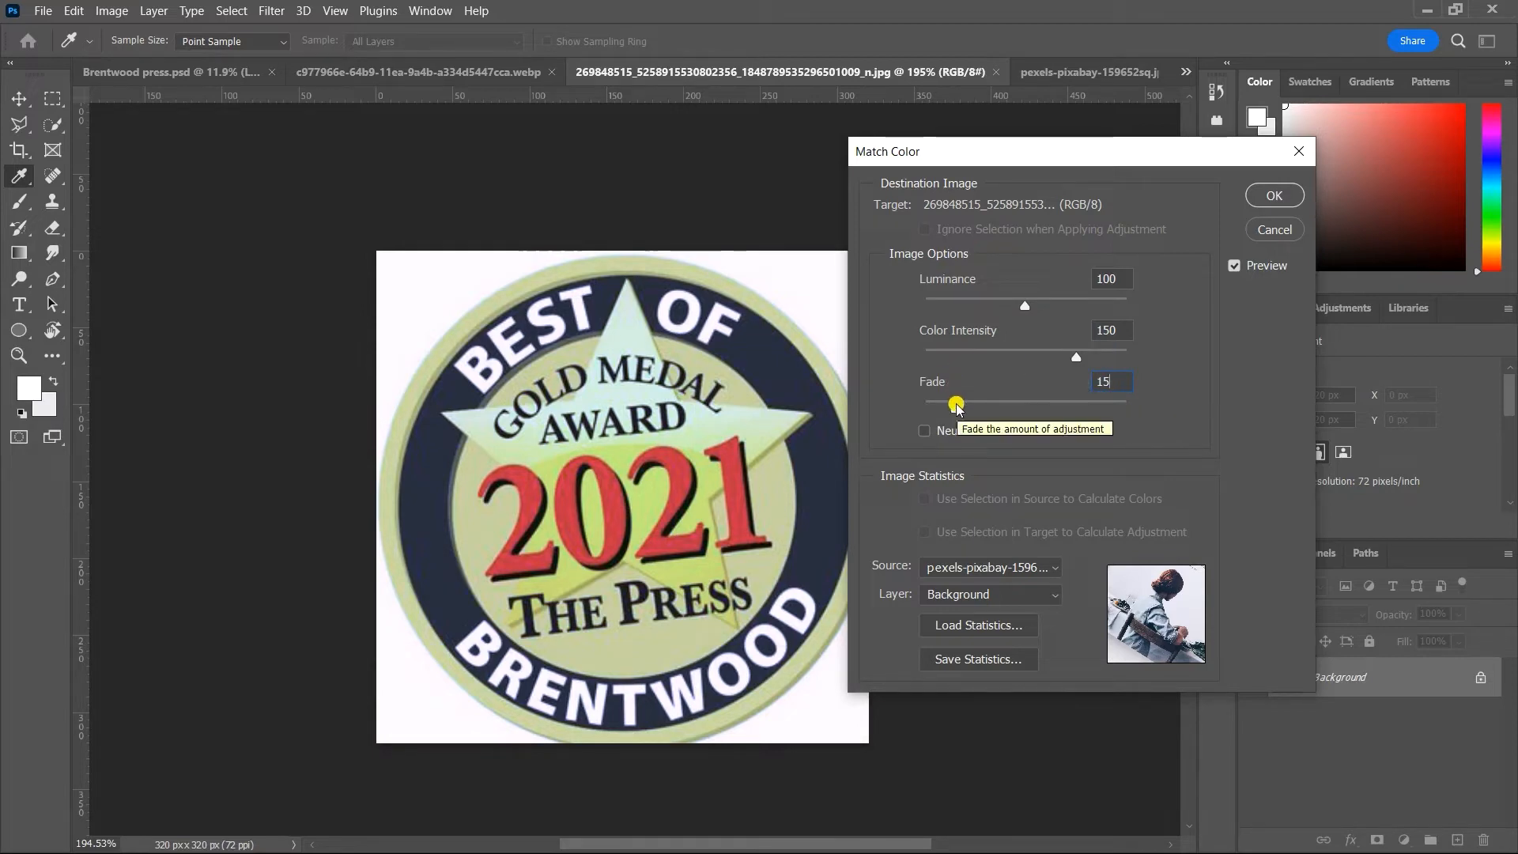
left_click_drag(960, 413, 971, 406)
type("20")
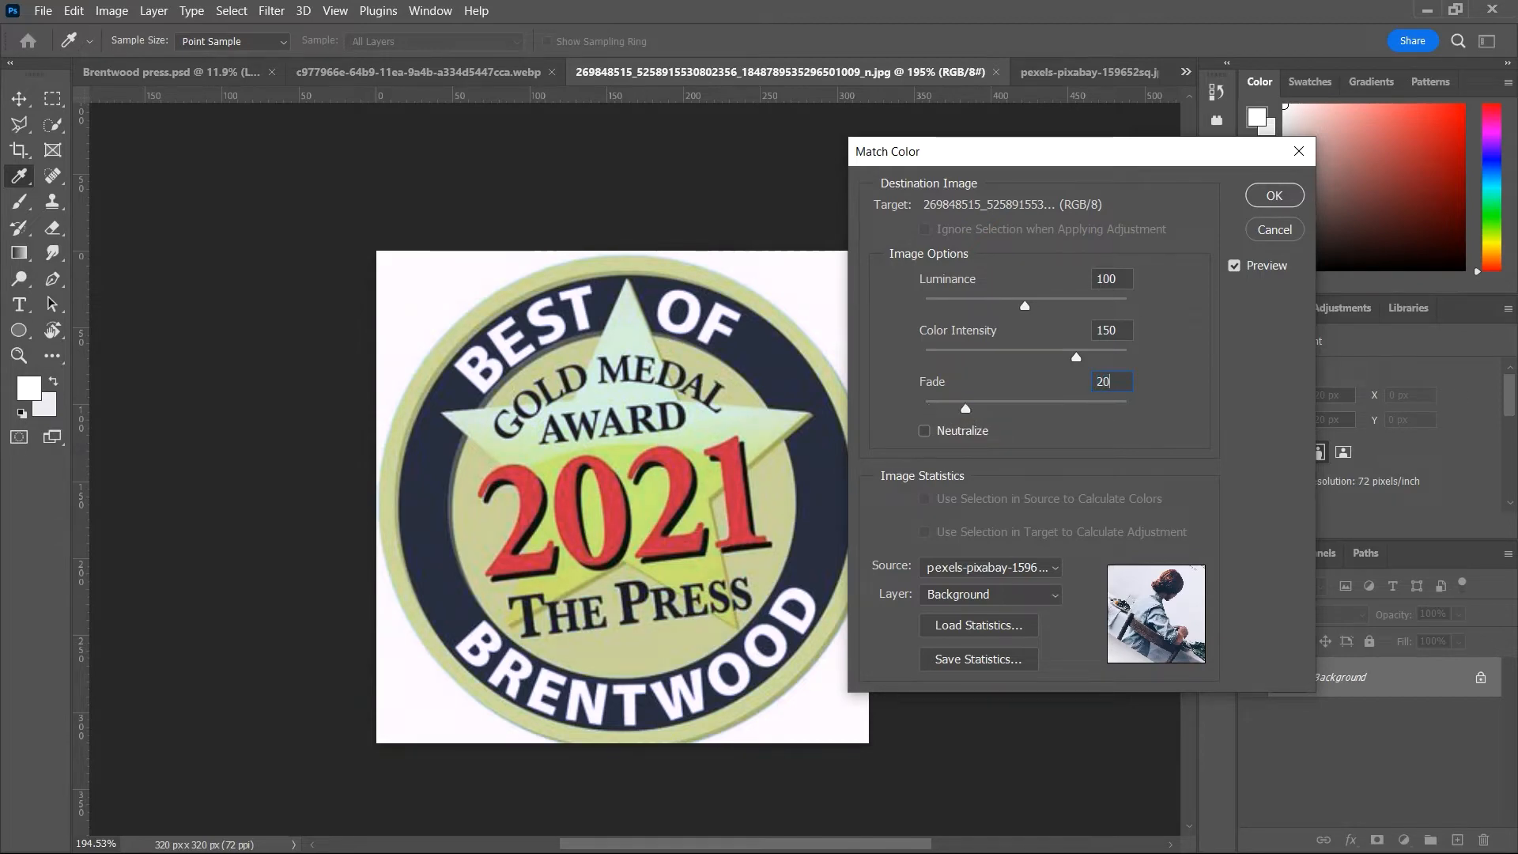
key("Return")
key("c")
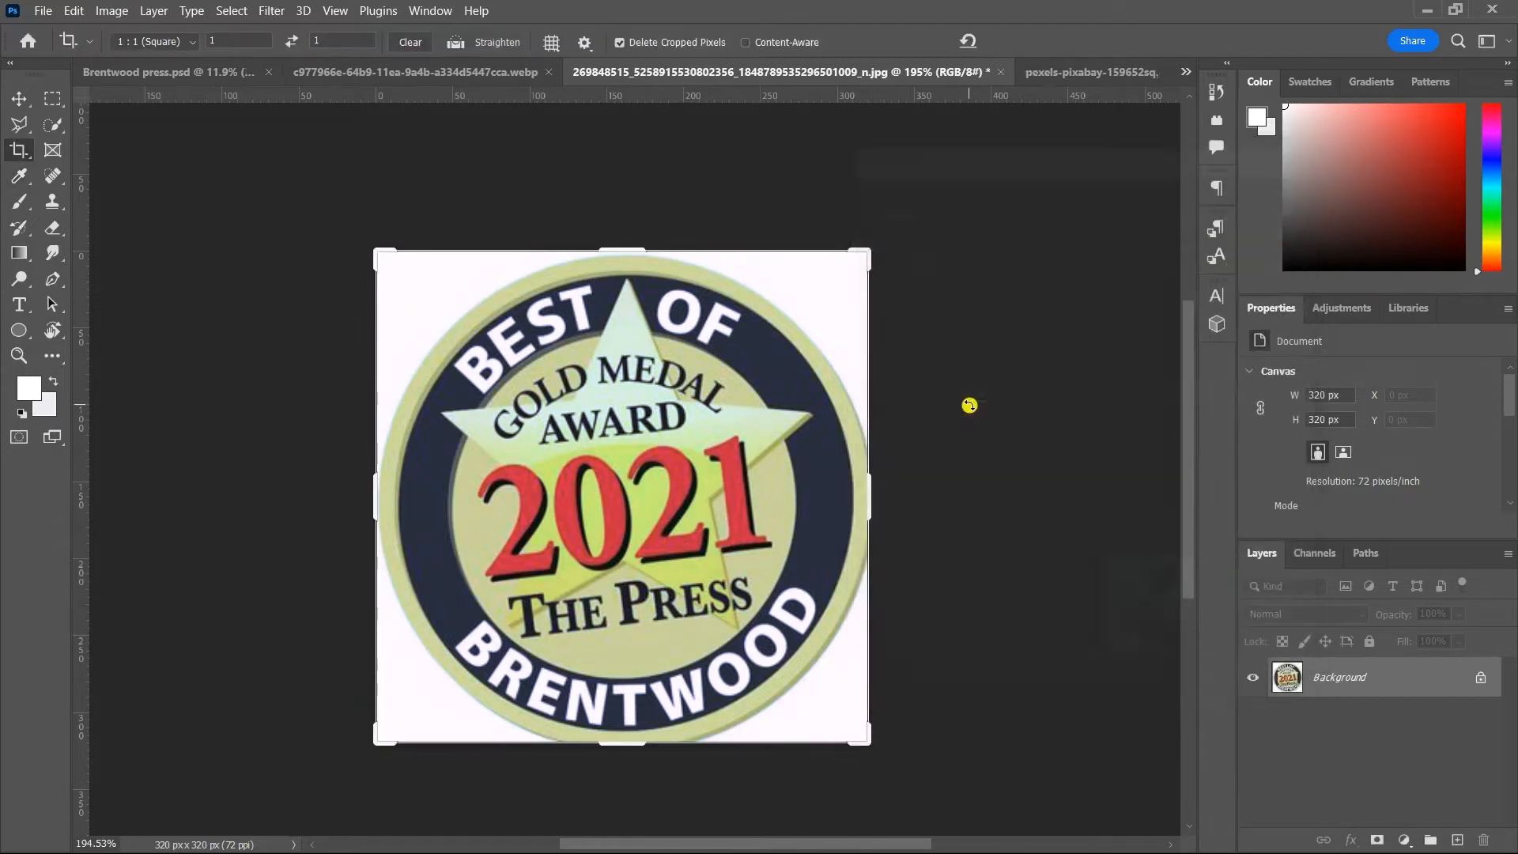
Step: Close the square photo pexels-pixabay-159652sq.jpg and copy the color-matched badge onto the book cover in Brentwood press.psd
left_click(1081, 73)
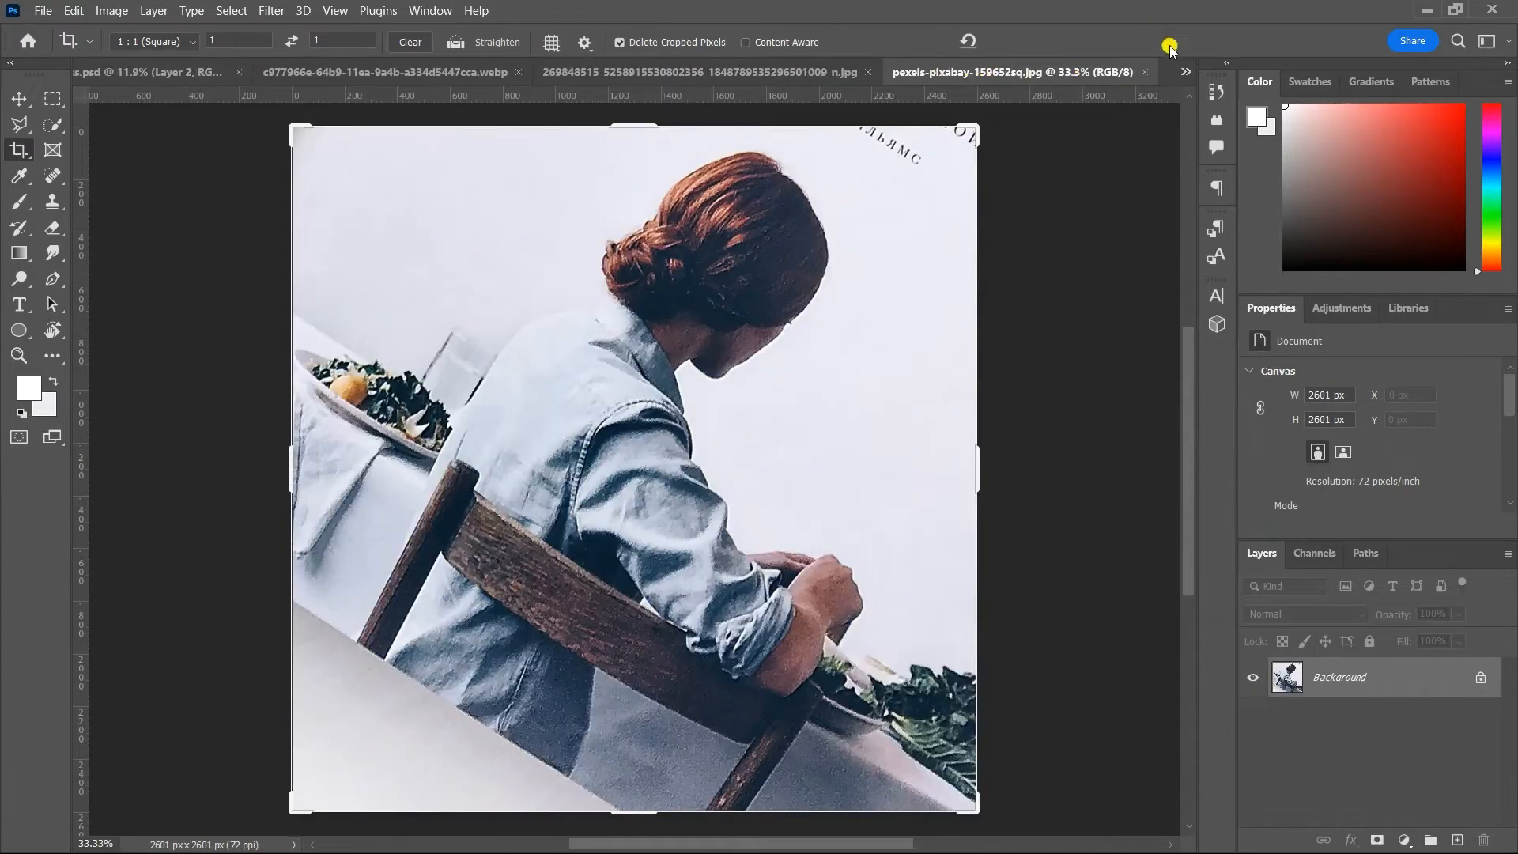
left_click(1145, 75)
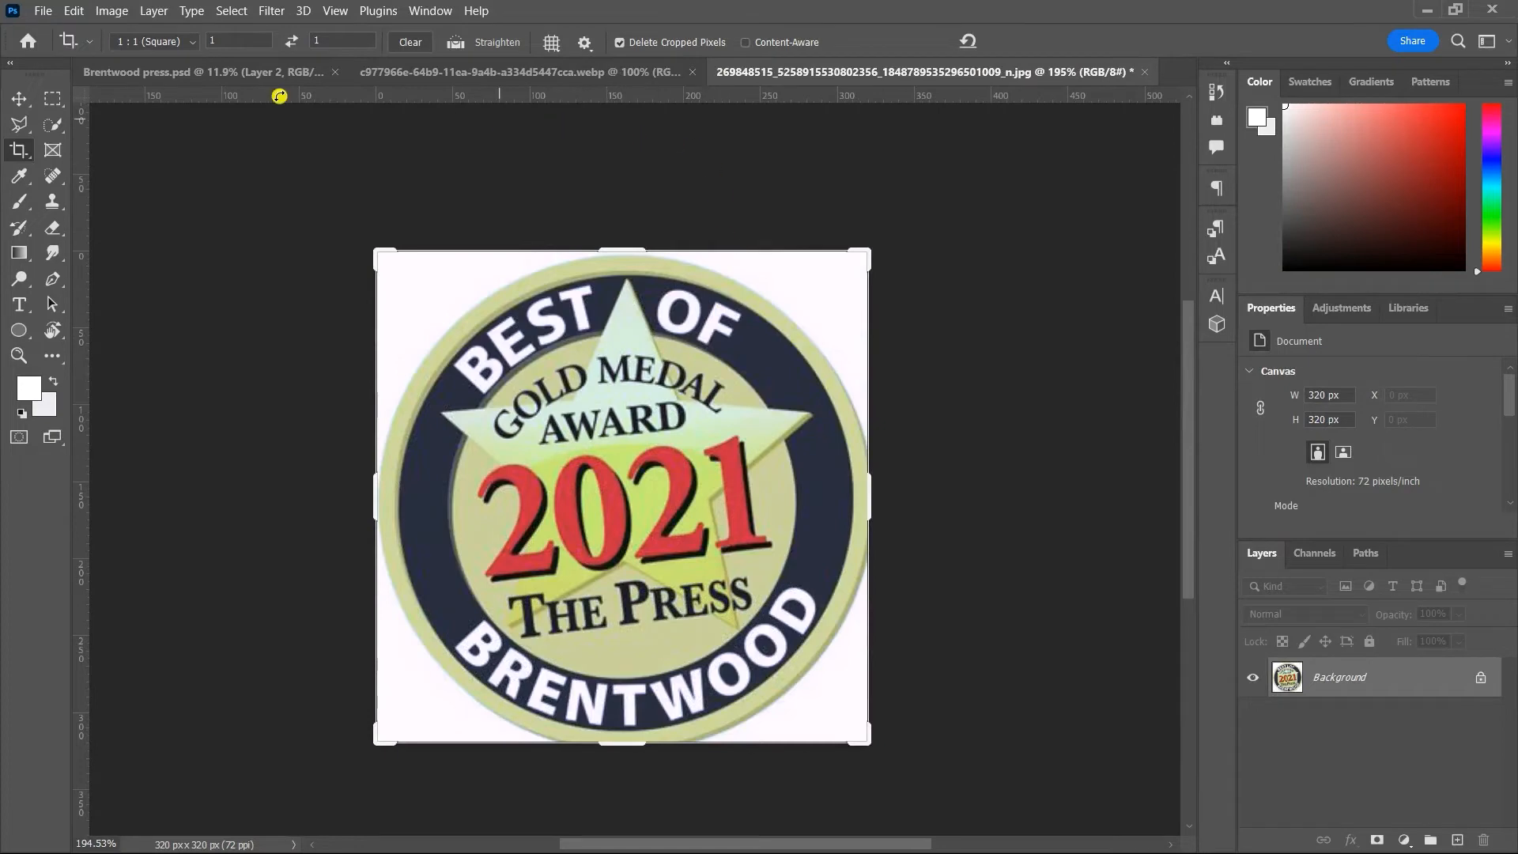
left_click(20, 99)
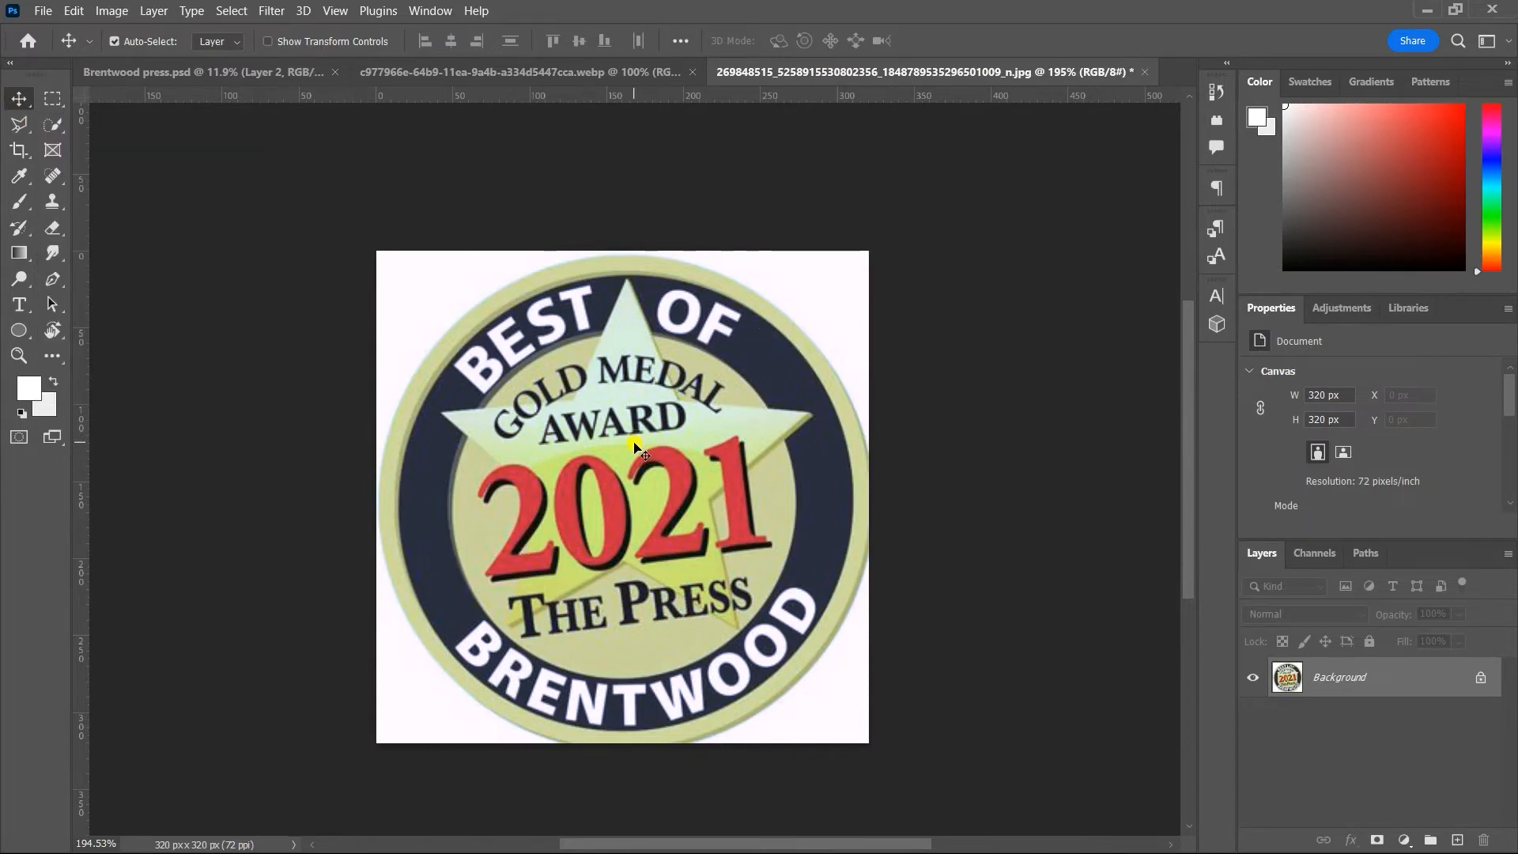
left_click_drag(633, 486, 704, 544)
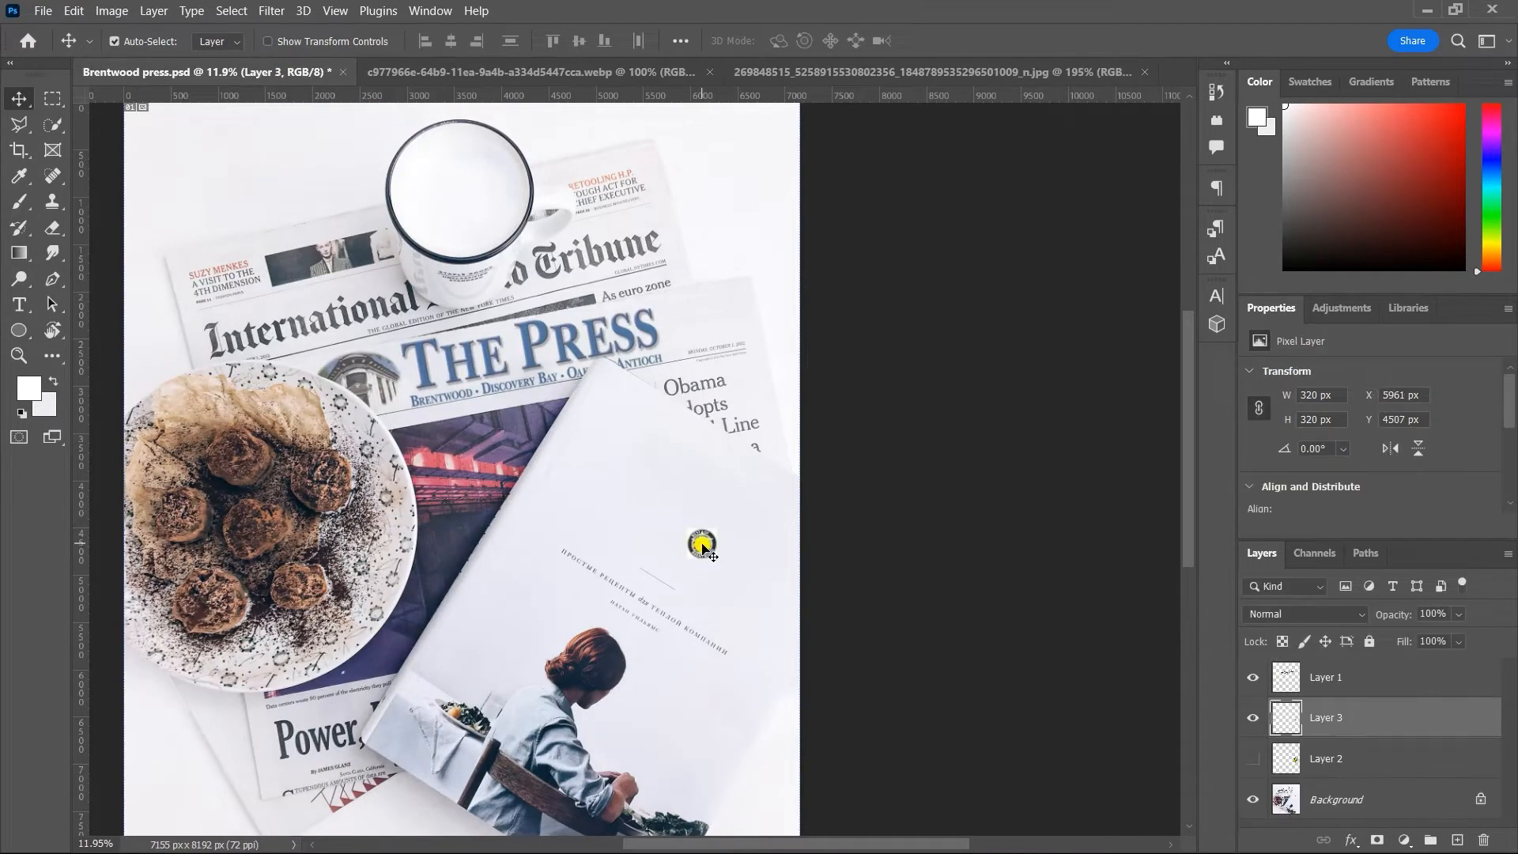
Step: Show the hidden Layer 2 for comparison with the new badge, hide it again, and select Layer 3
left_click(1371, 767)
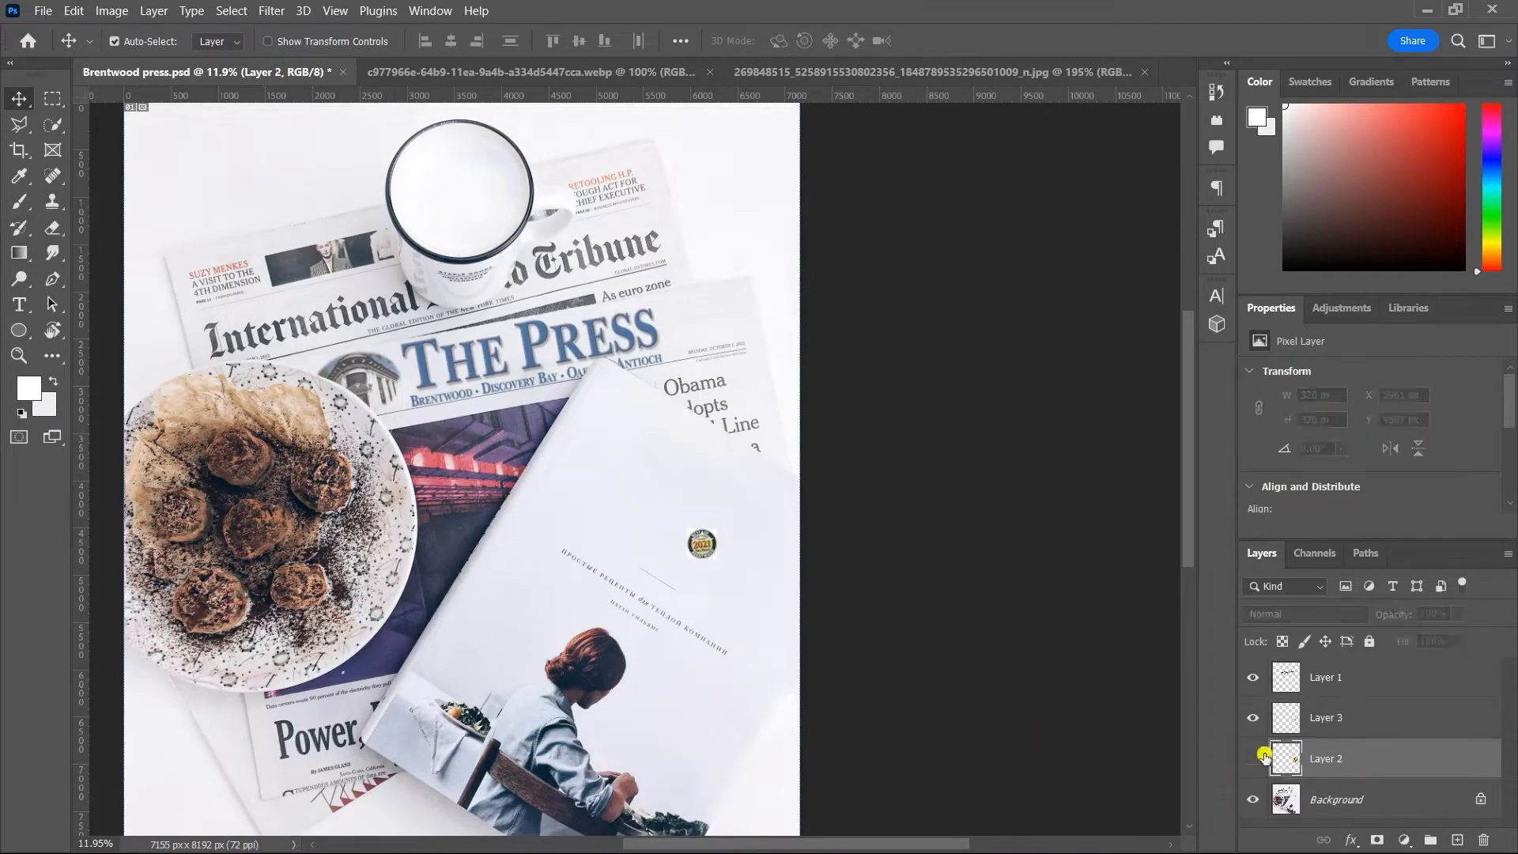
left_click(1254, 758)
left_click(1254, 758)
left_click(1388, 726)
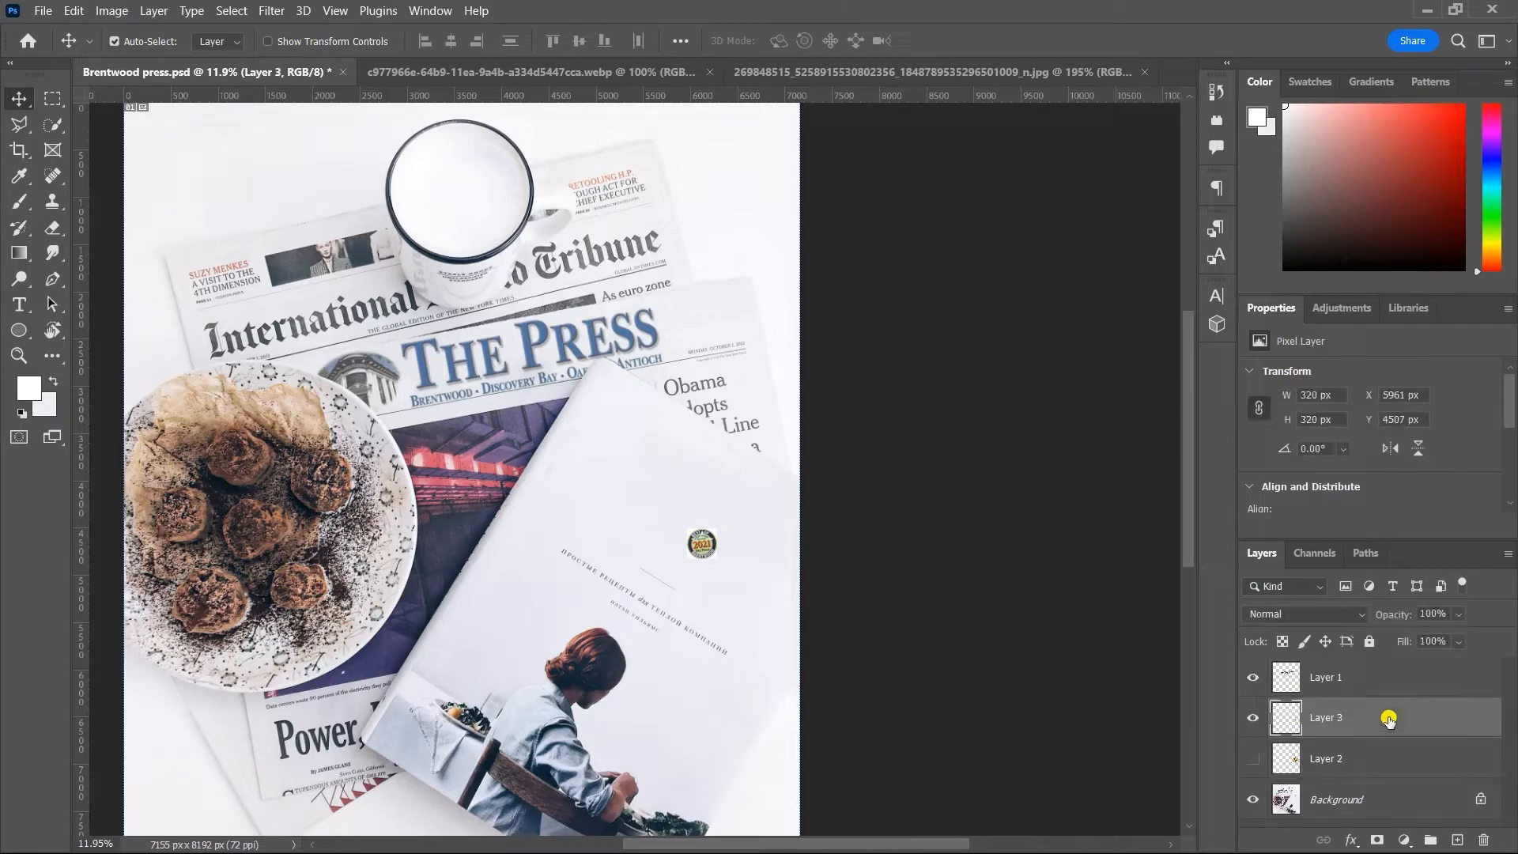
Step: Move the new badge closer to the thin line on the book cover and rotate it clockwise by about 32 degrees
key("z")
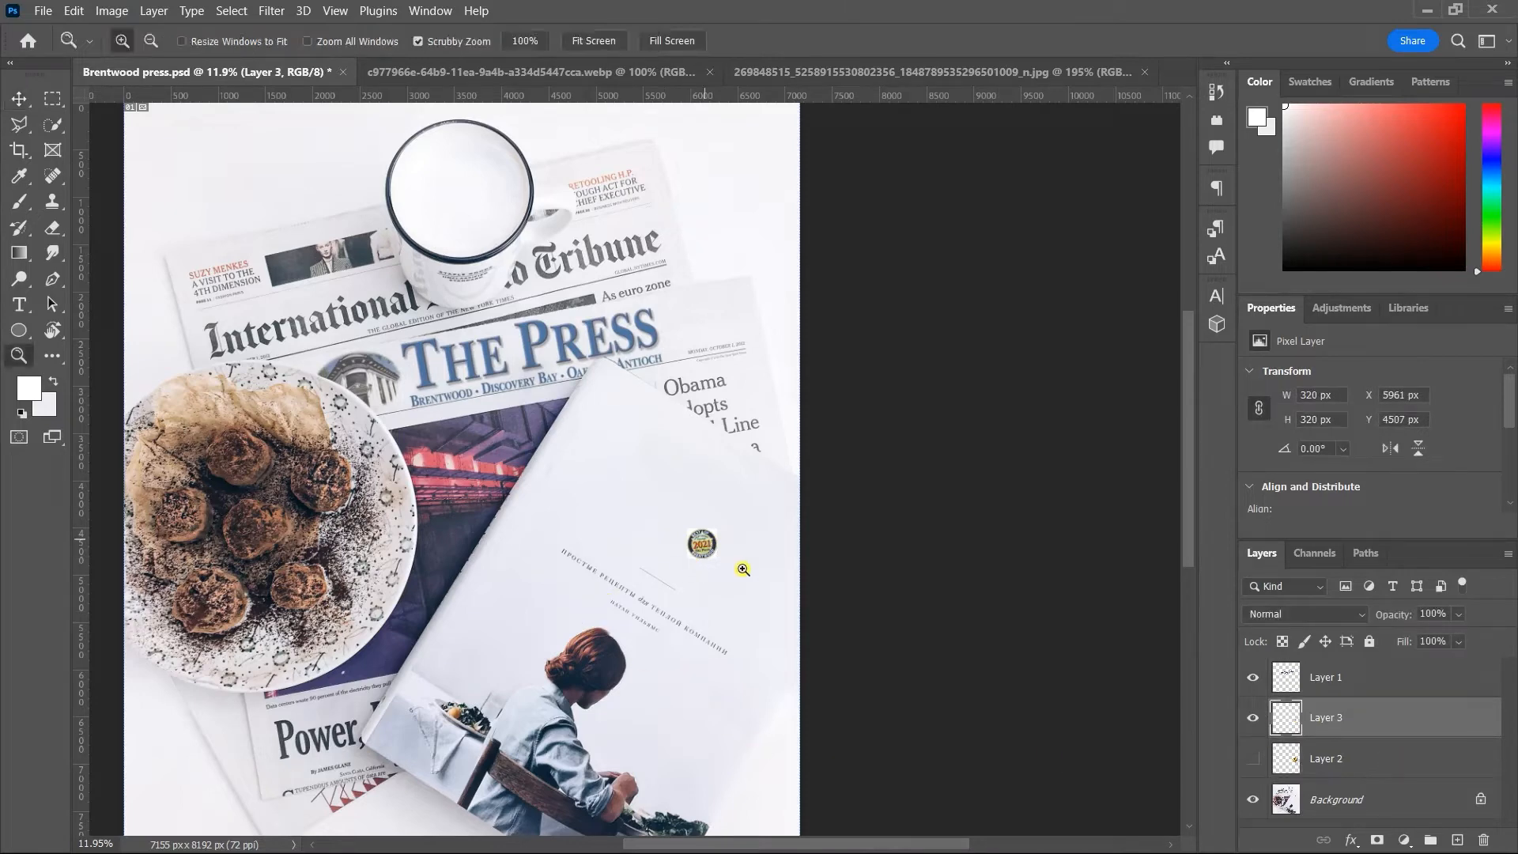
left_click_drag(743, 569, 728, 638)
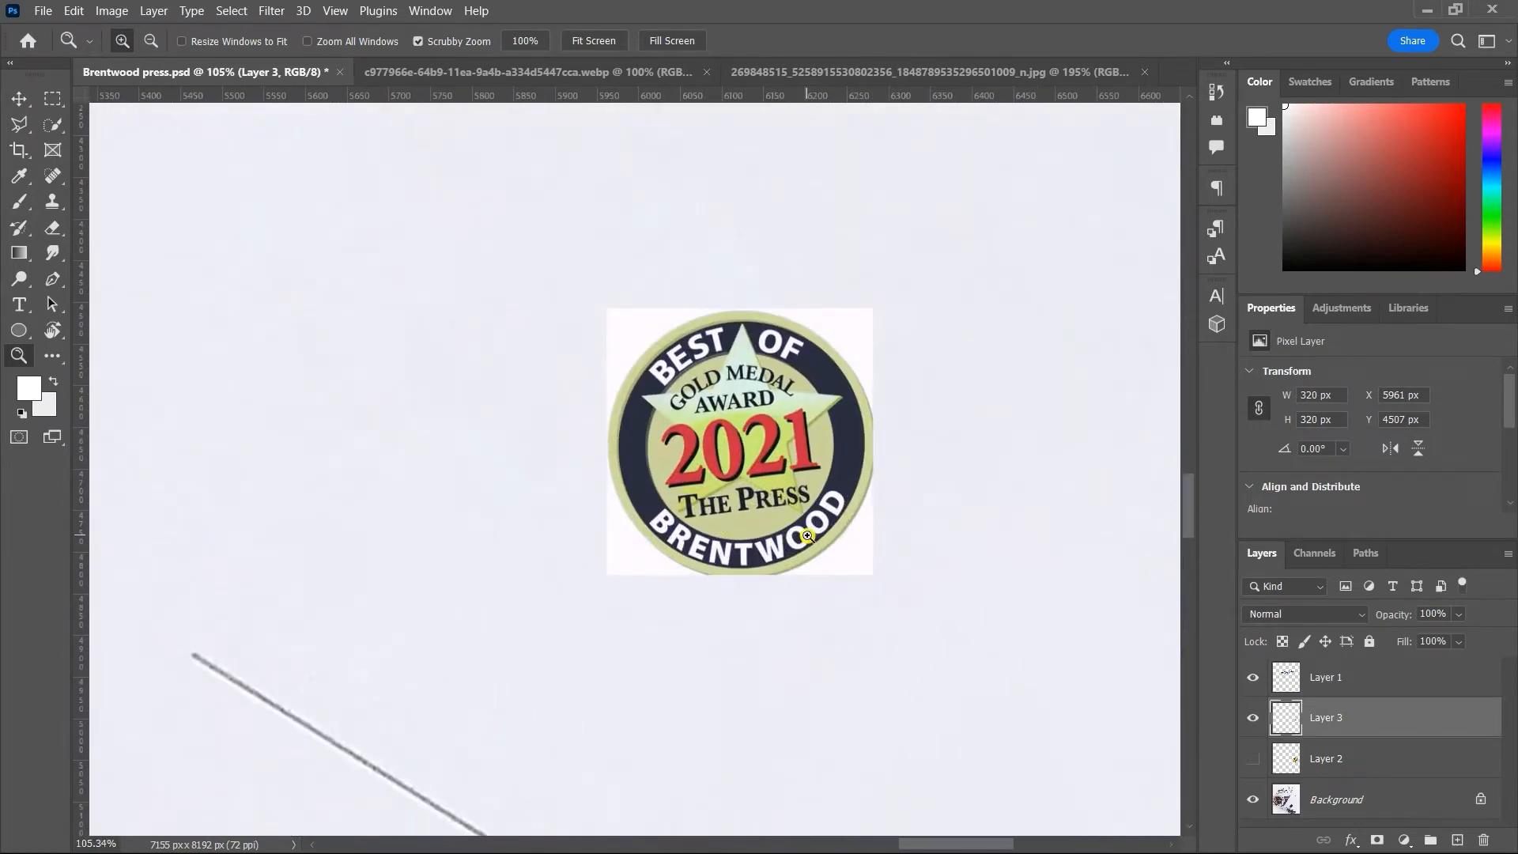
scroll(743, 585, "down", 1)
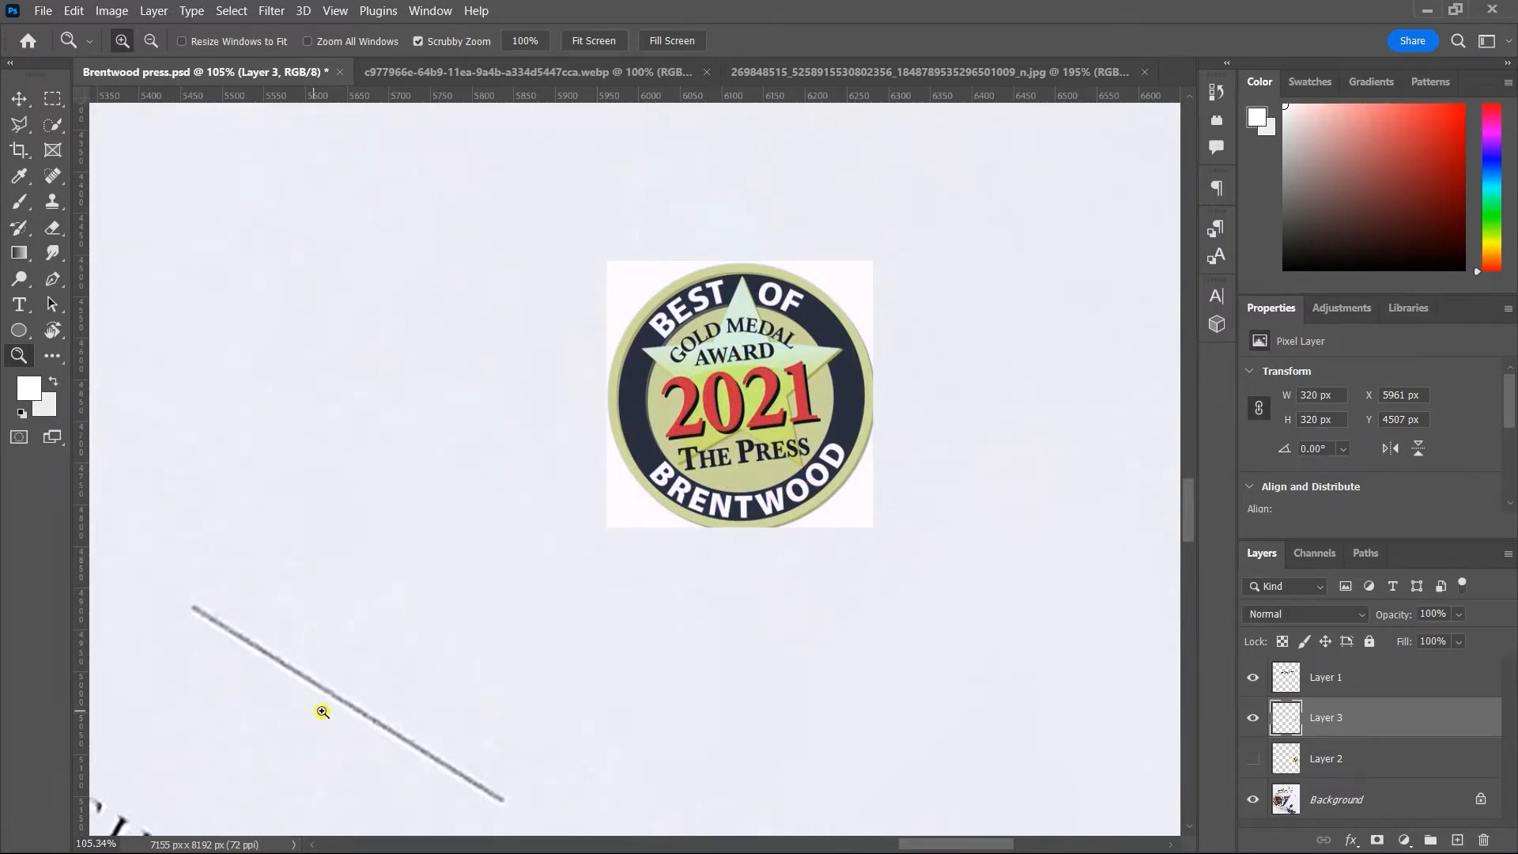
key("v")
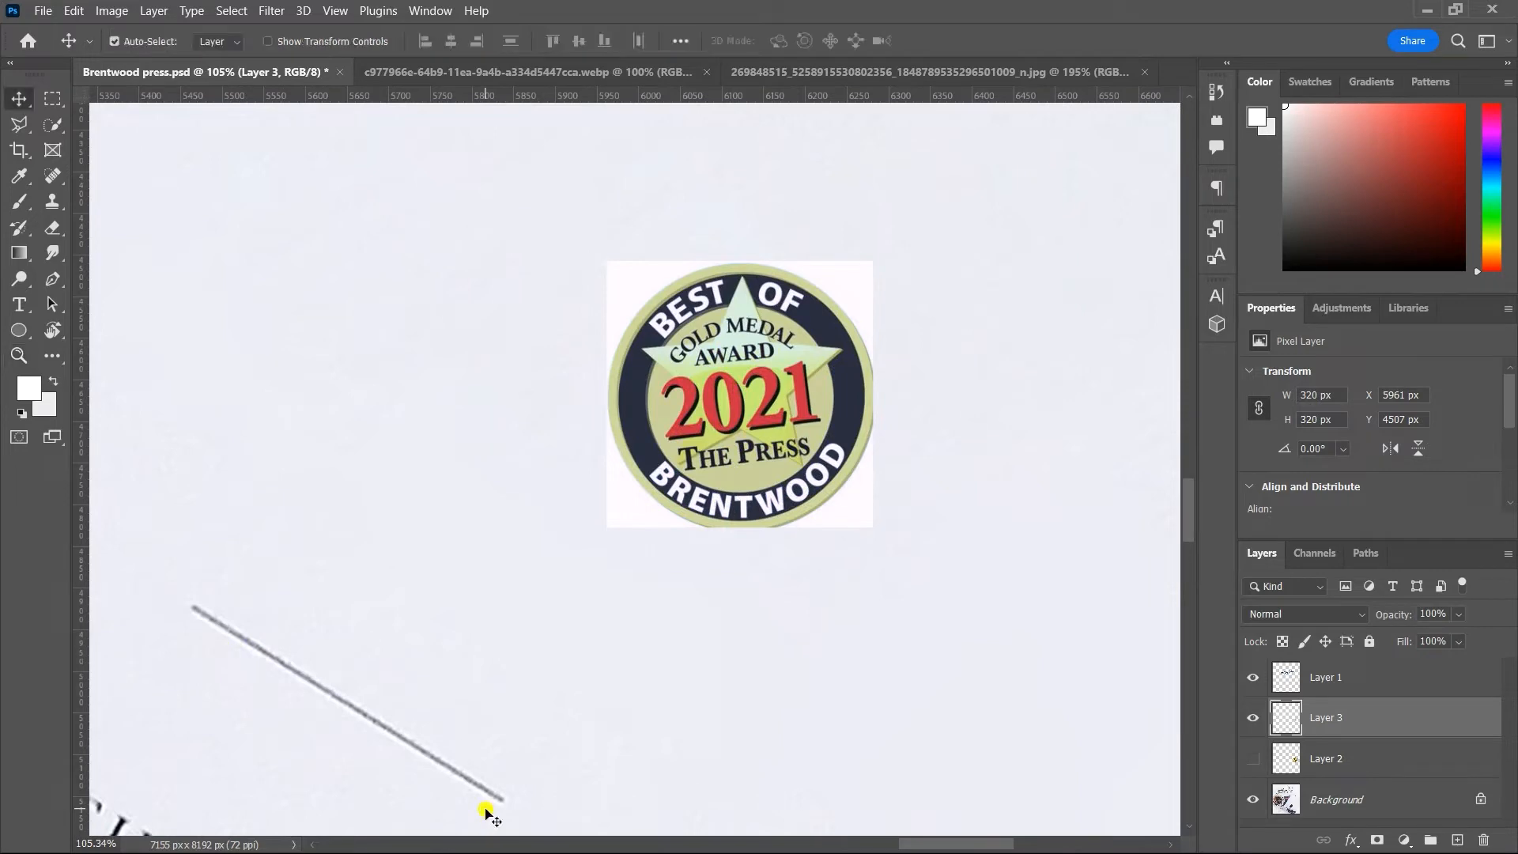
left_click_drag(764, 400, 544, 449)
key("ctrl+t")
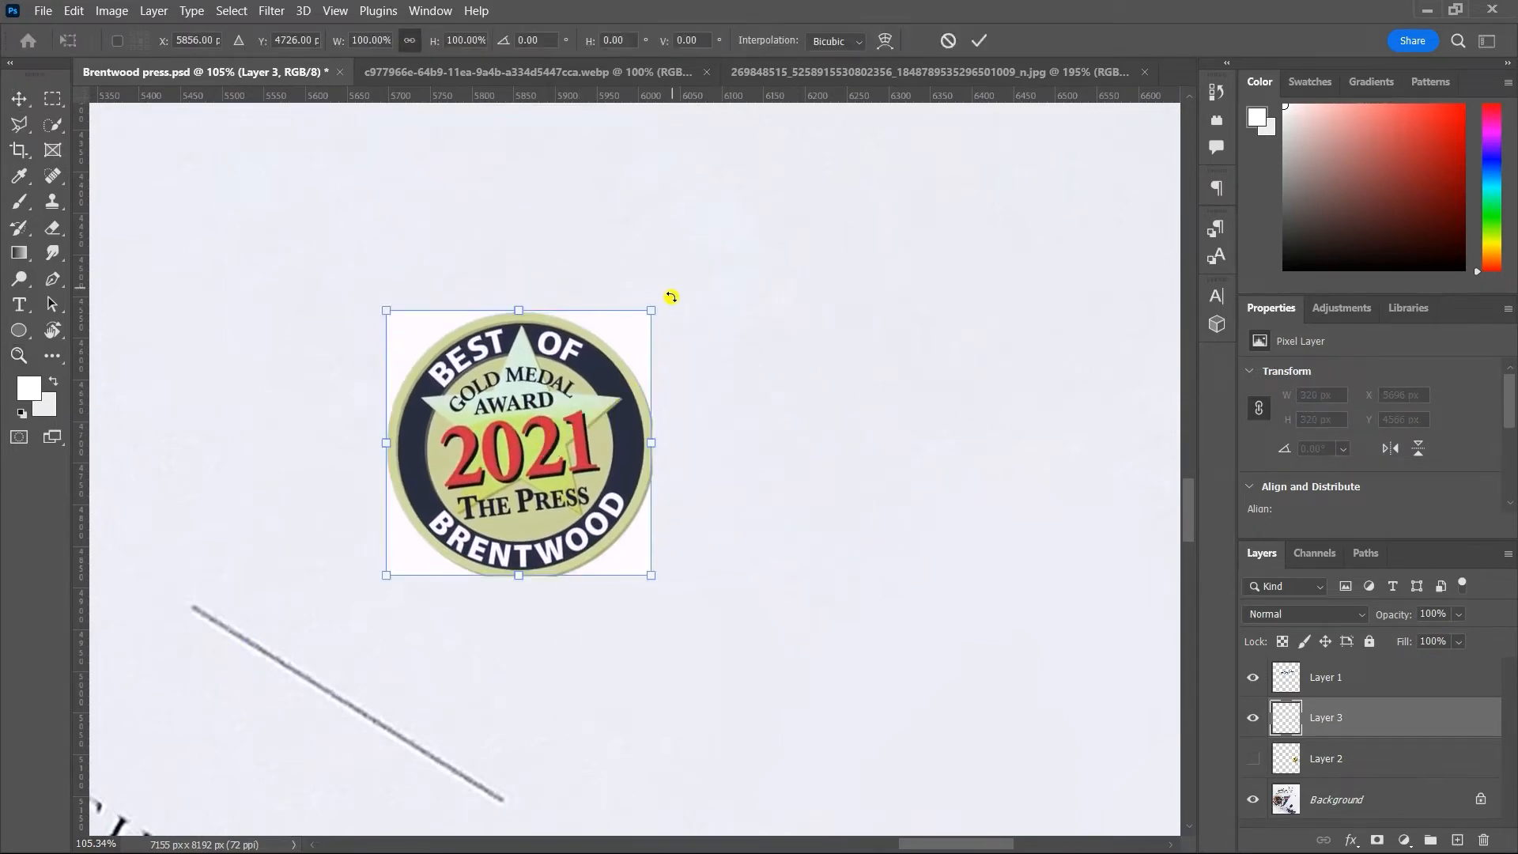
left_click_drag(671, 296, 728, 390)
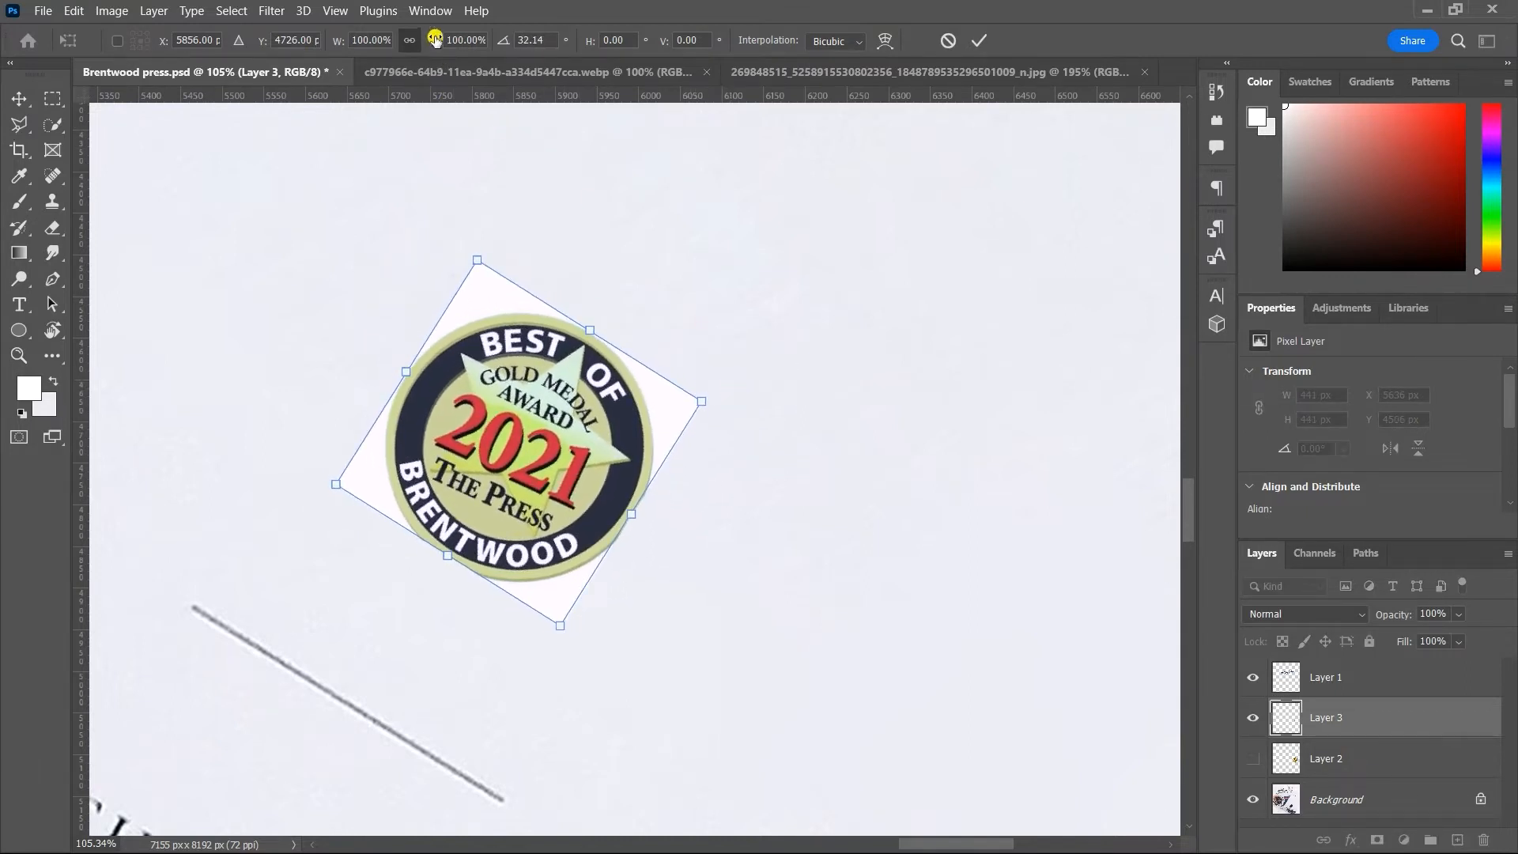
Step: Scale the rotated badge to 295%, align its lower edge with the thin line on the book cover, and apply the transform
left_click_drag(434, 41, 588, 32)
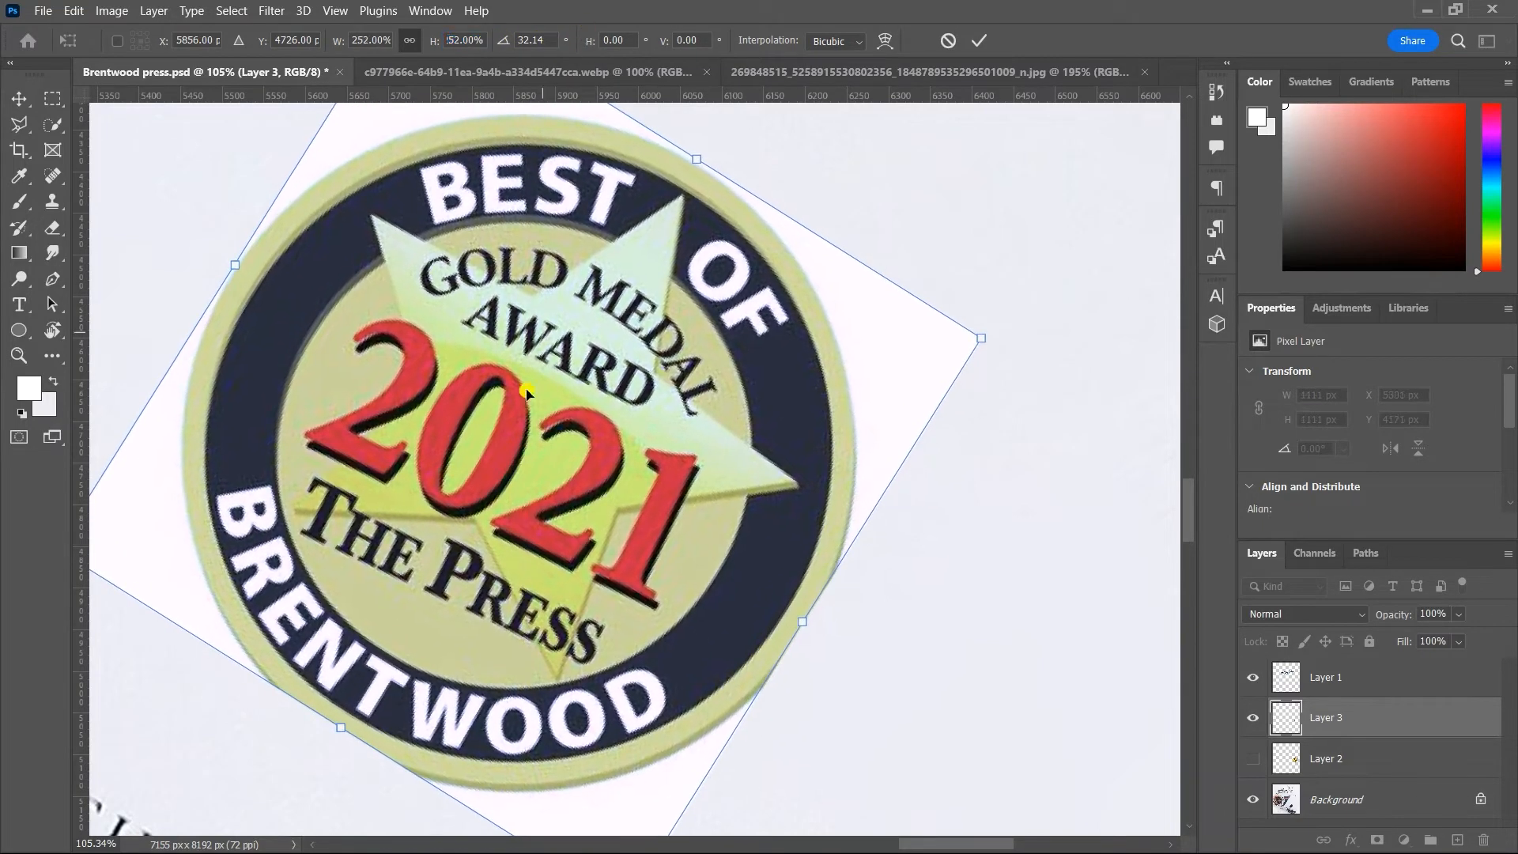
scroll(524, 431, "up", 1)
mouse_move(524, 518)
left_mouse_down()
mouse_move(541, 484)
mouse_move(535, 496)
left_mouse_up()
scroll(506, 514, "down", 3)
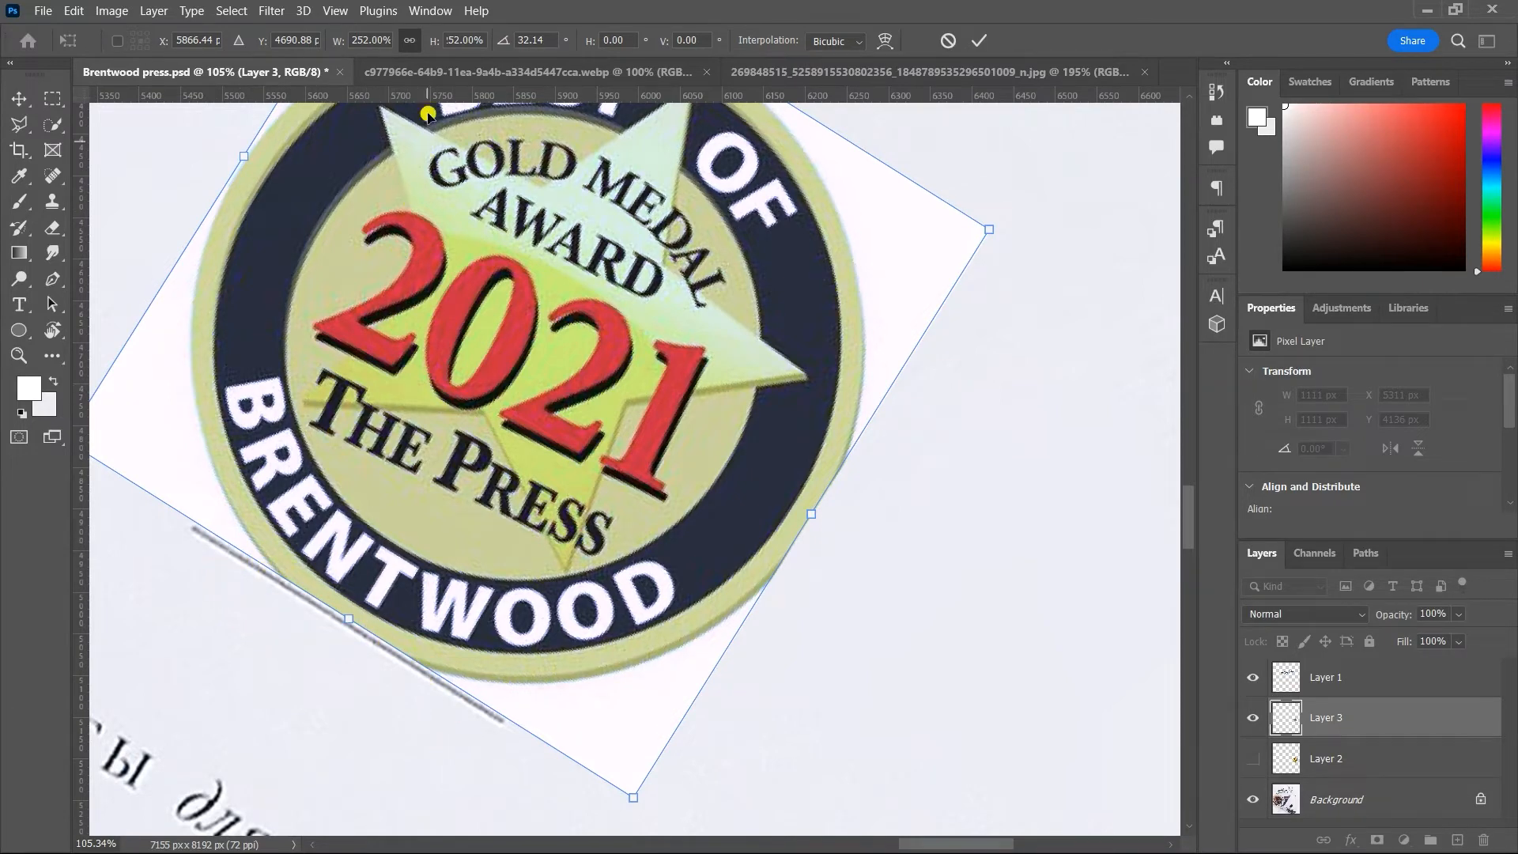
left_click(456, 38)
scroll(456, 38, "up", 20)
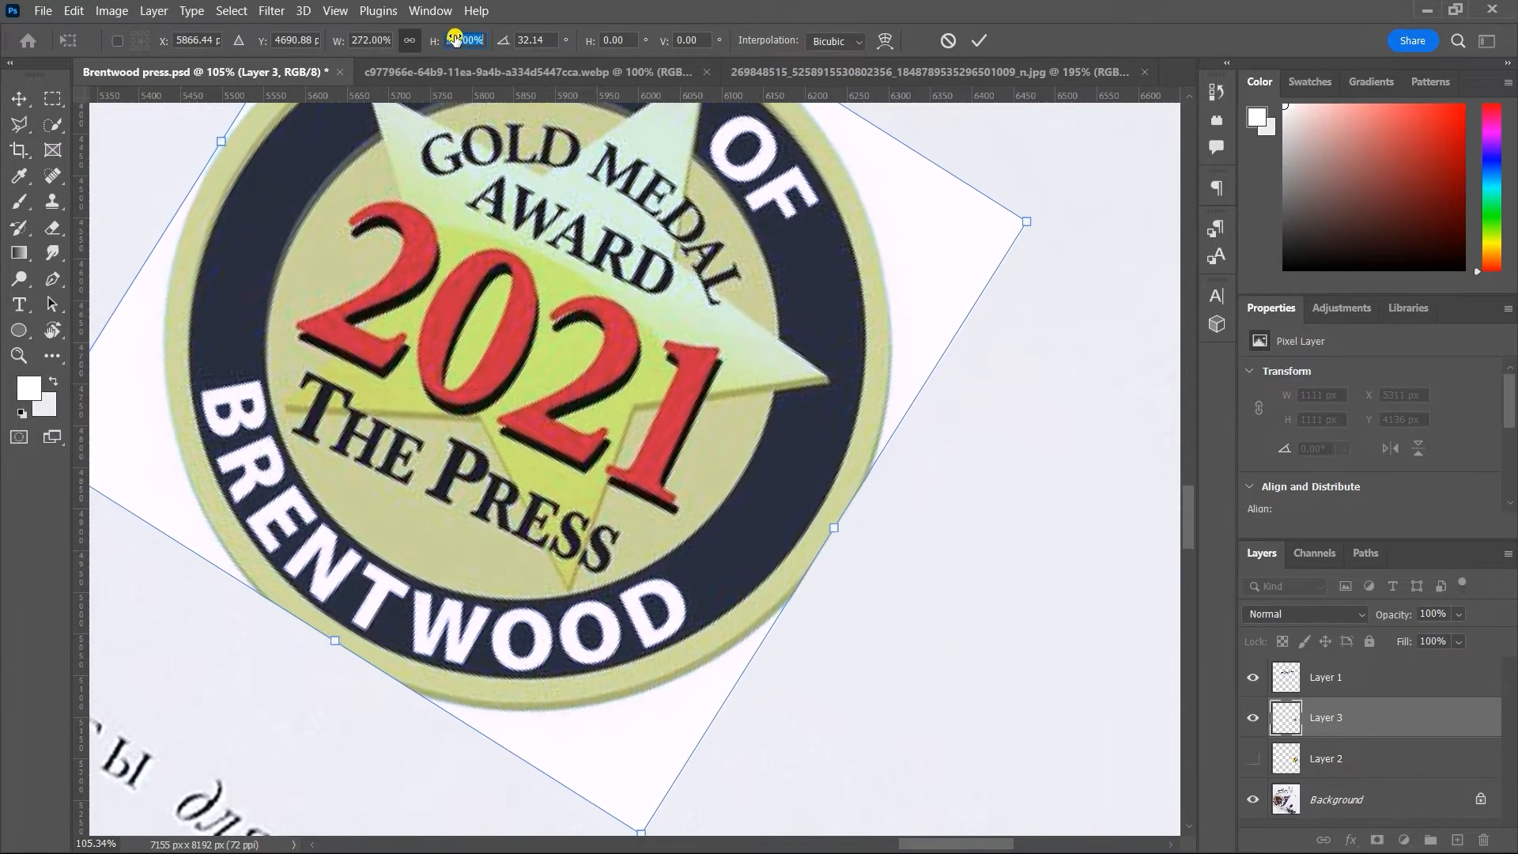
scroll(456, 38, "up", 20)
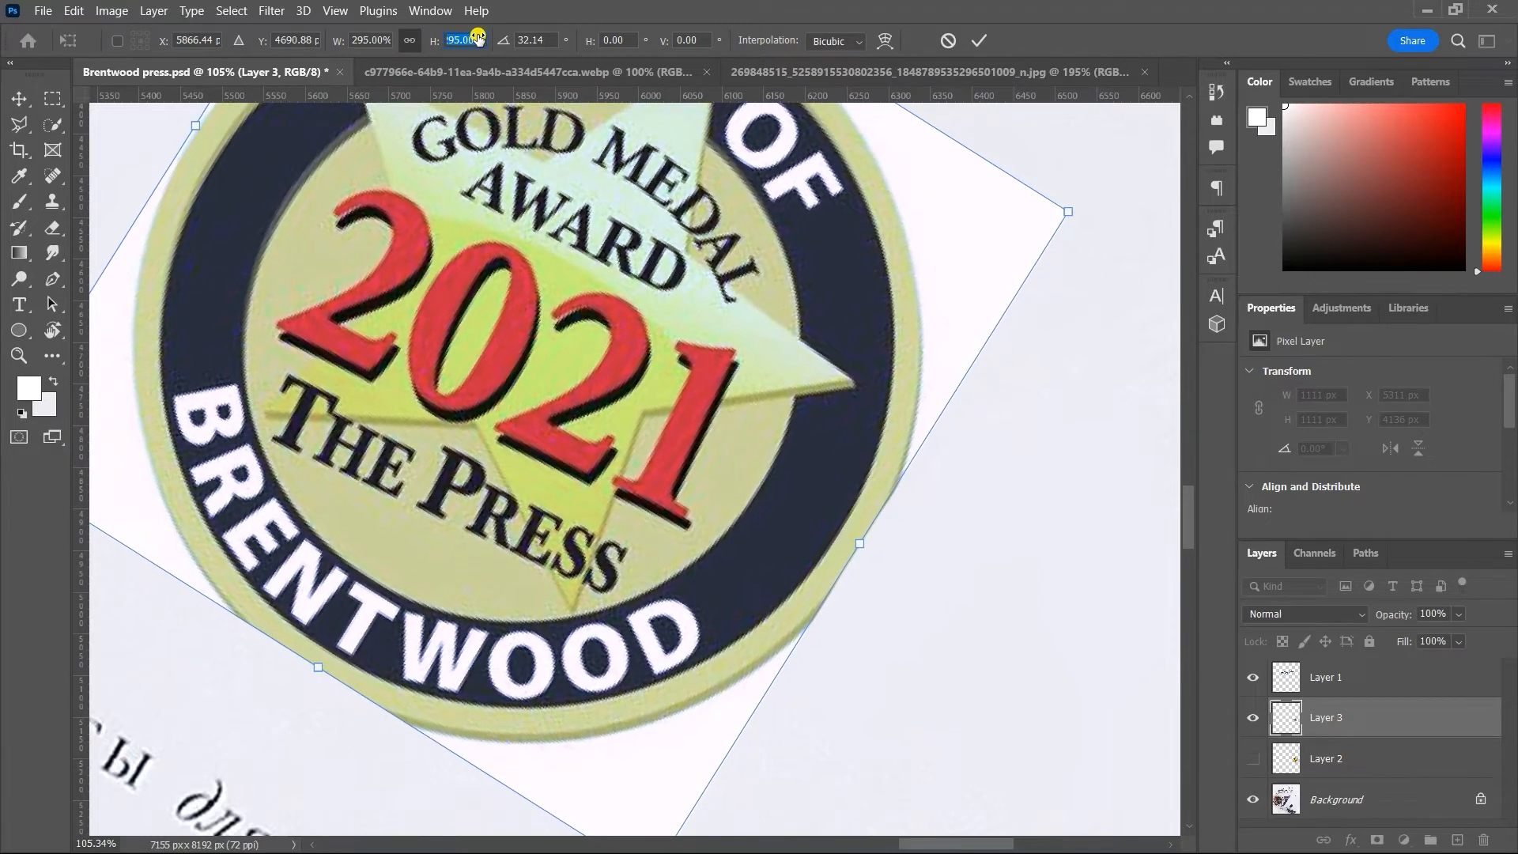
left_click_drag(386, 501, 402, 445)
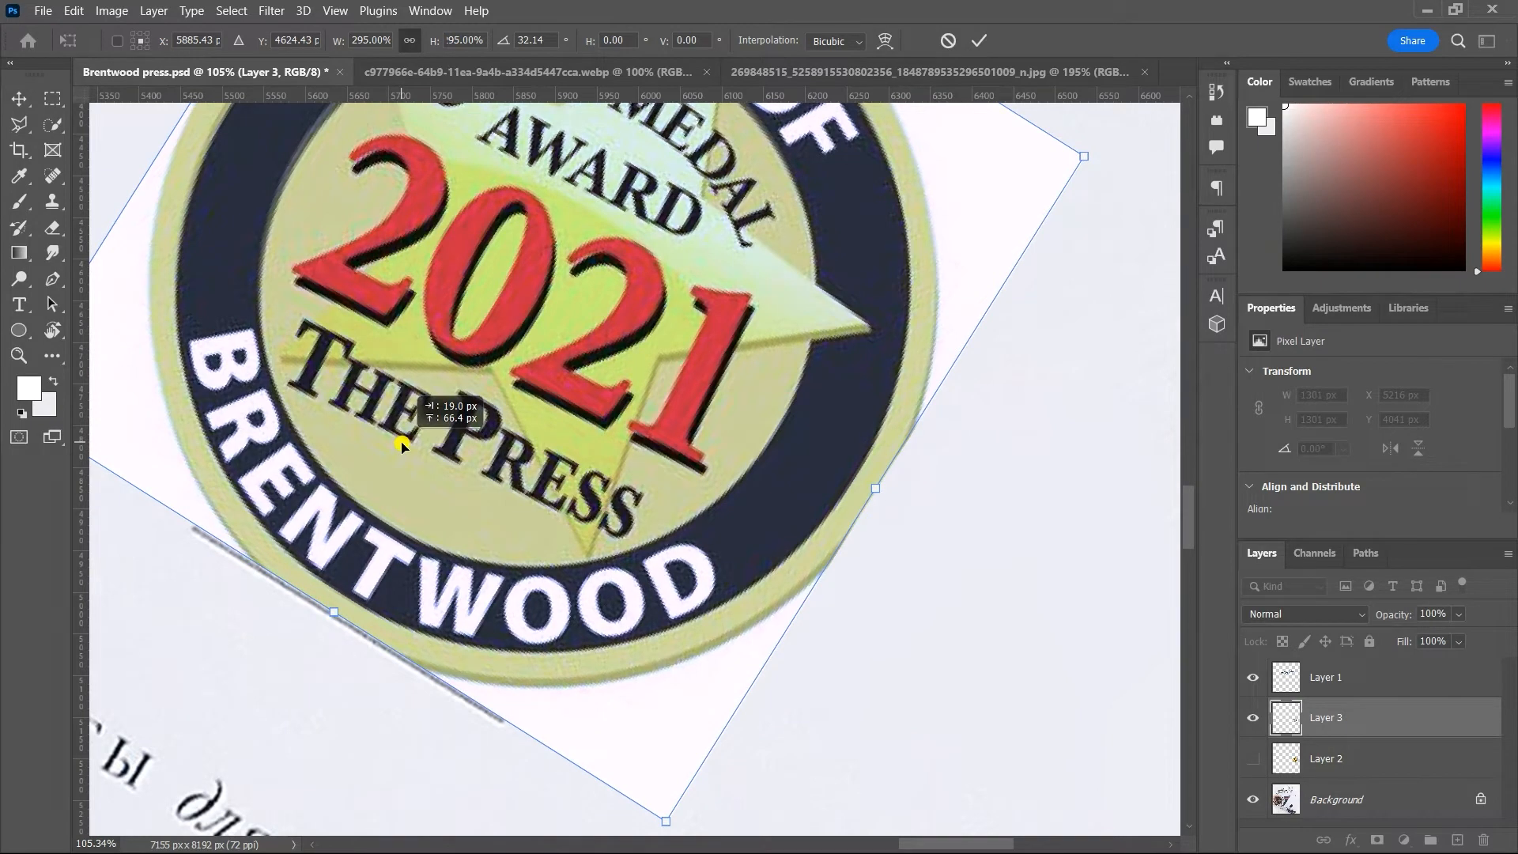
left_click_drag(402, 444, 401, 445)
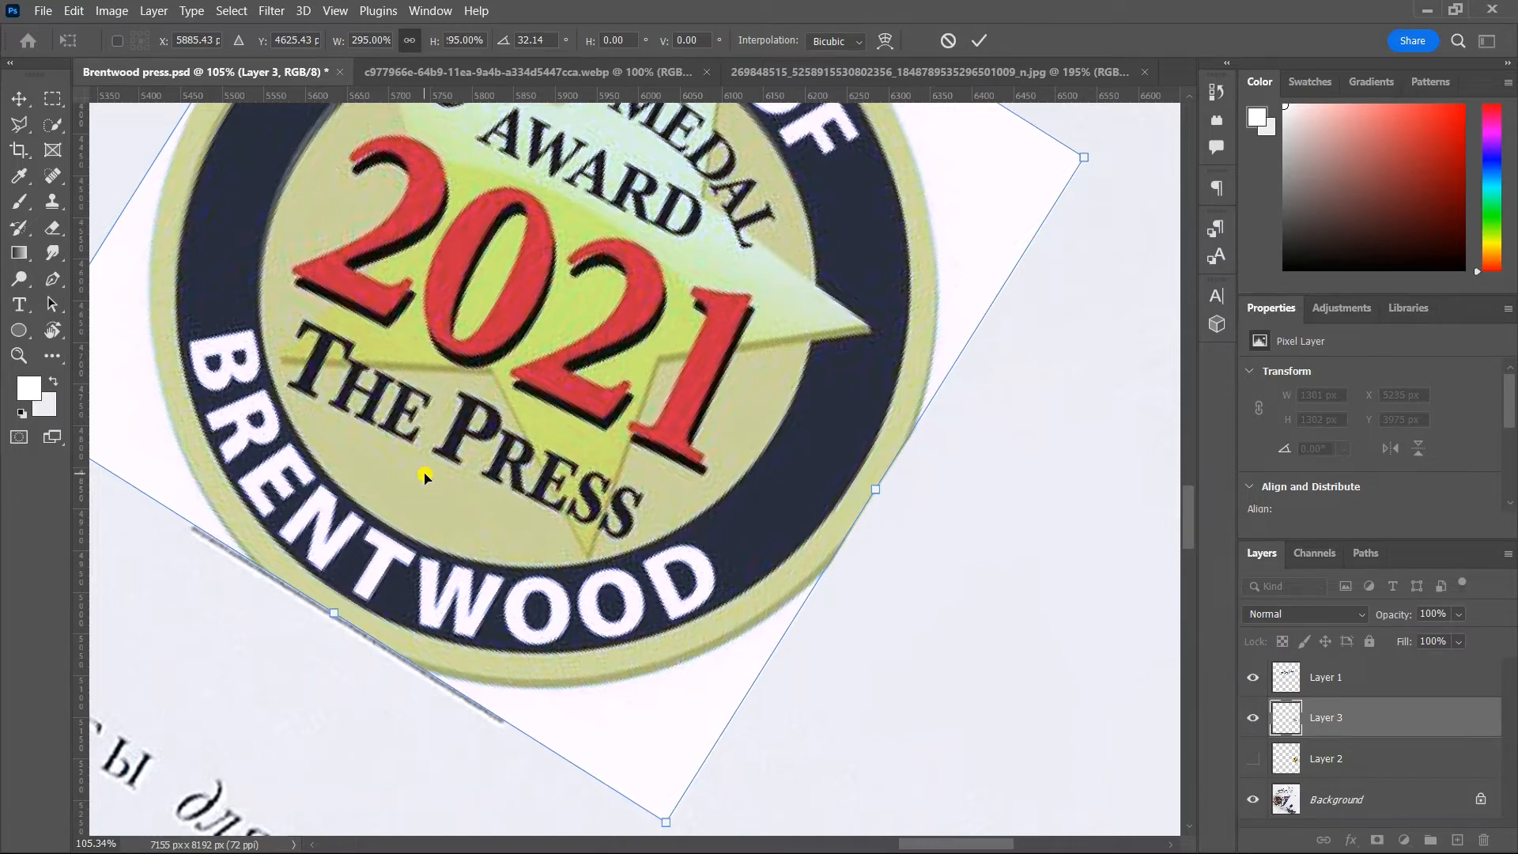
key("Down")
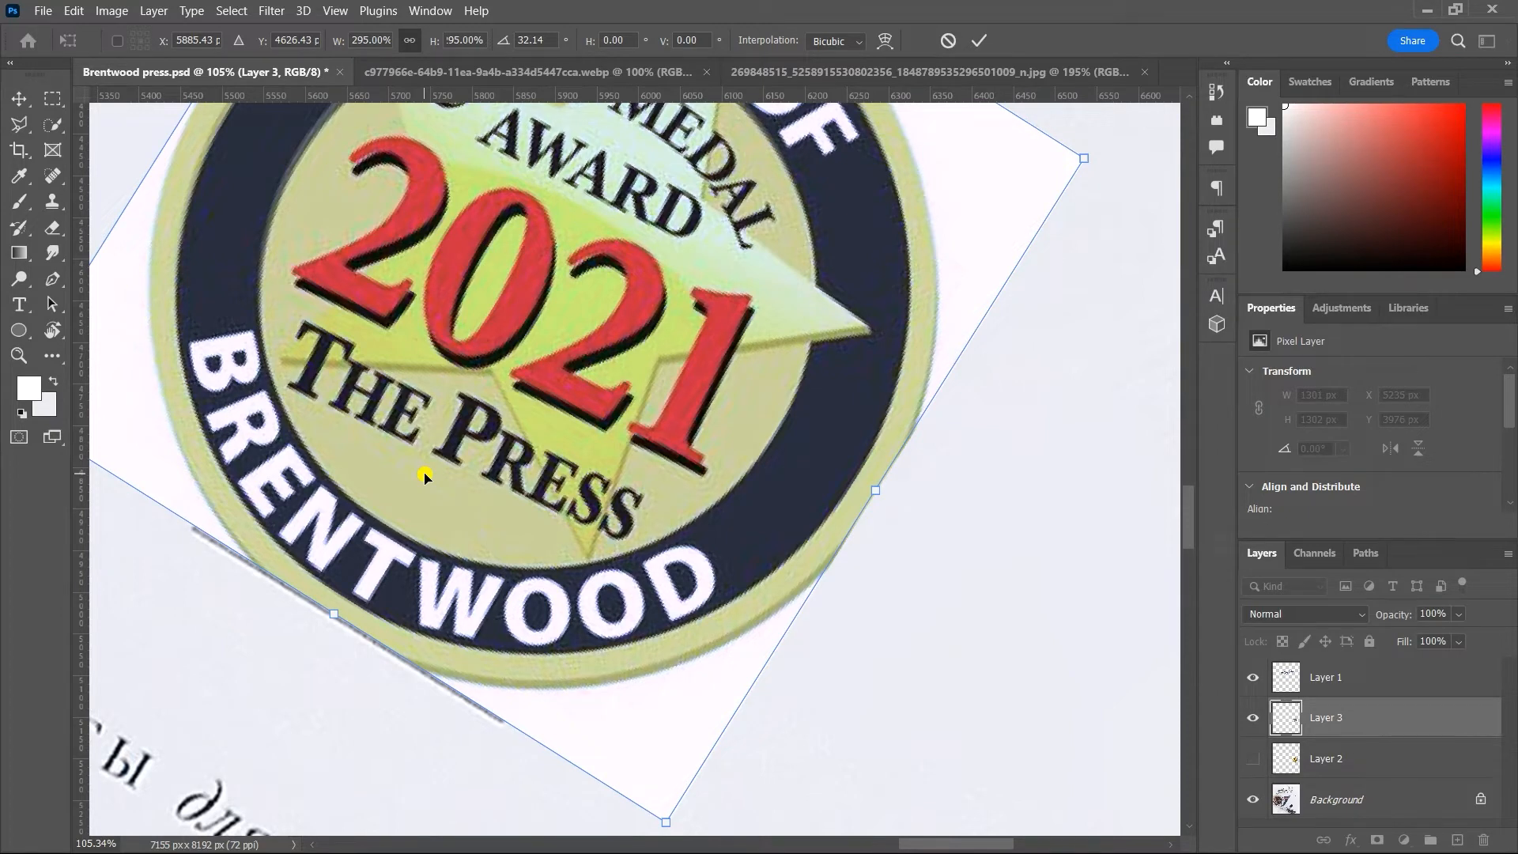
key("Return")
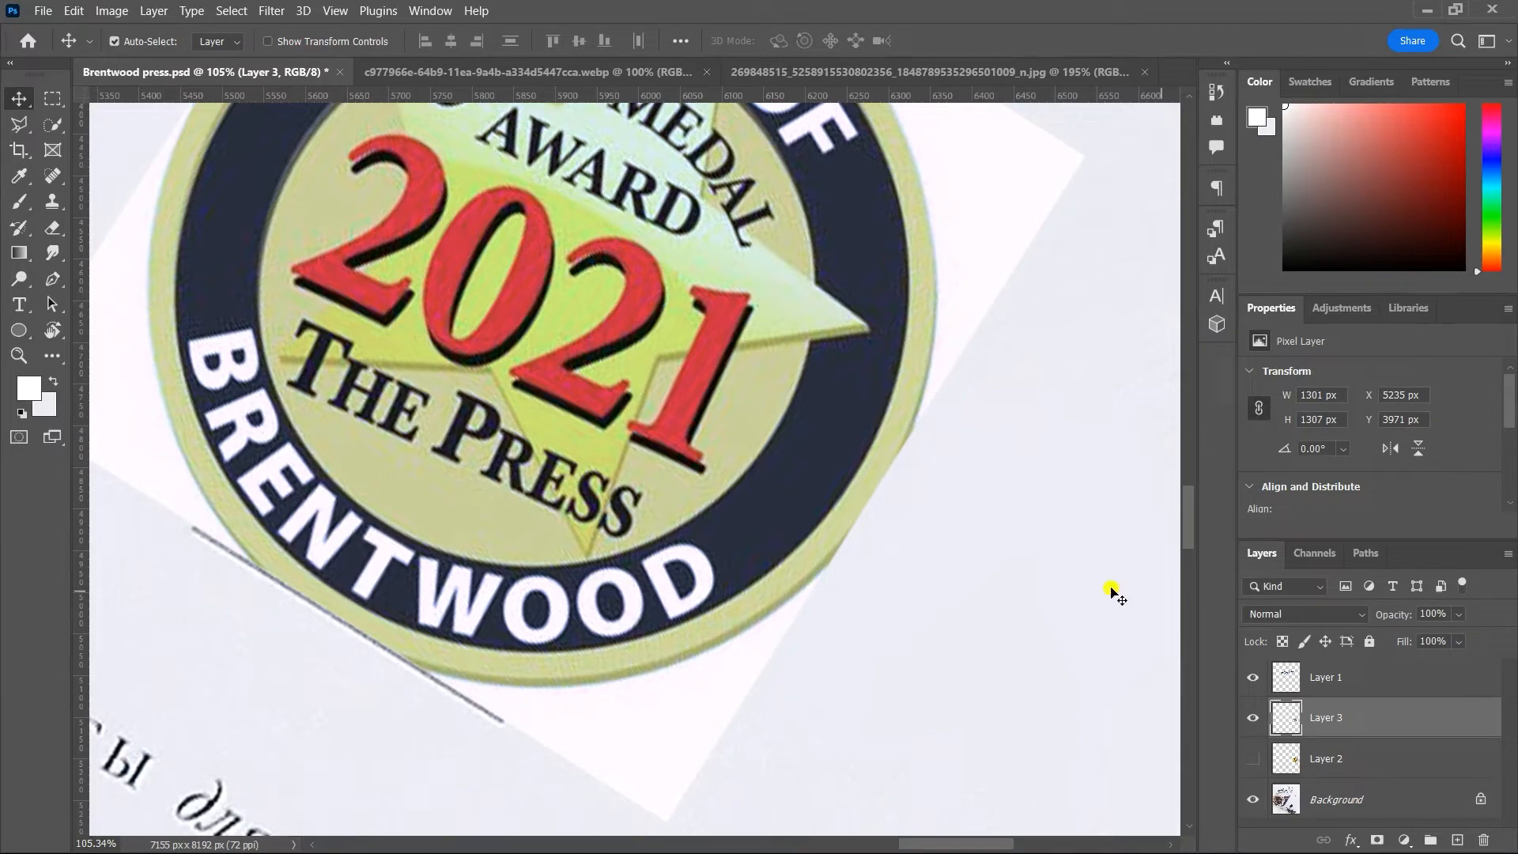
Step: Draw an elliptical selection of about 897 by 870 px around the award badge on Layer 3 with the Elliptical Marquee tool
key("z")
left_click(922, 514)
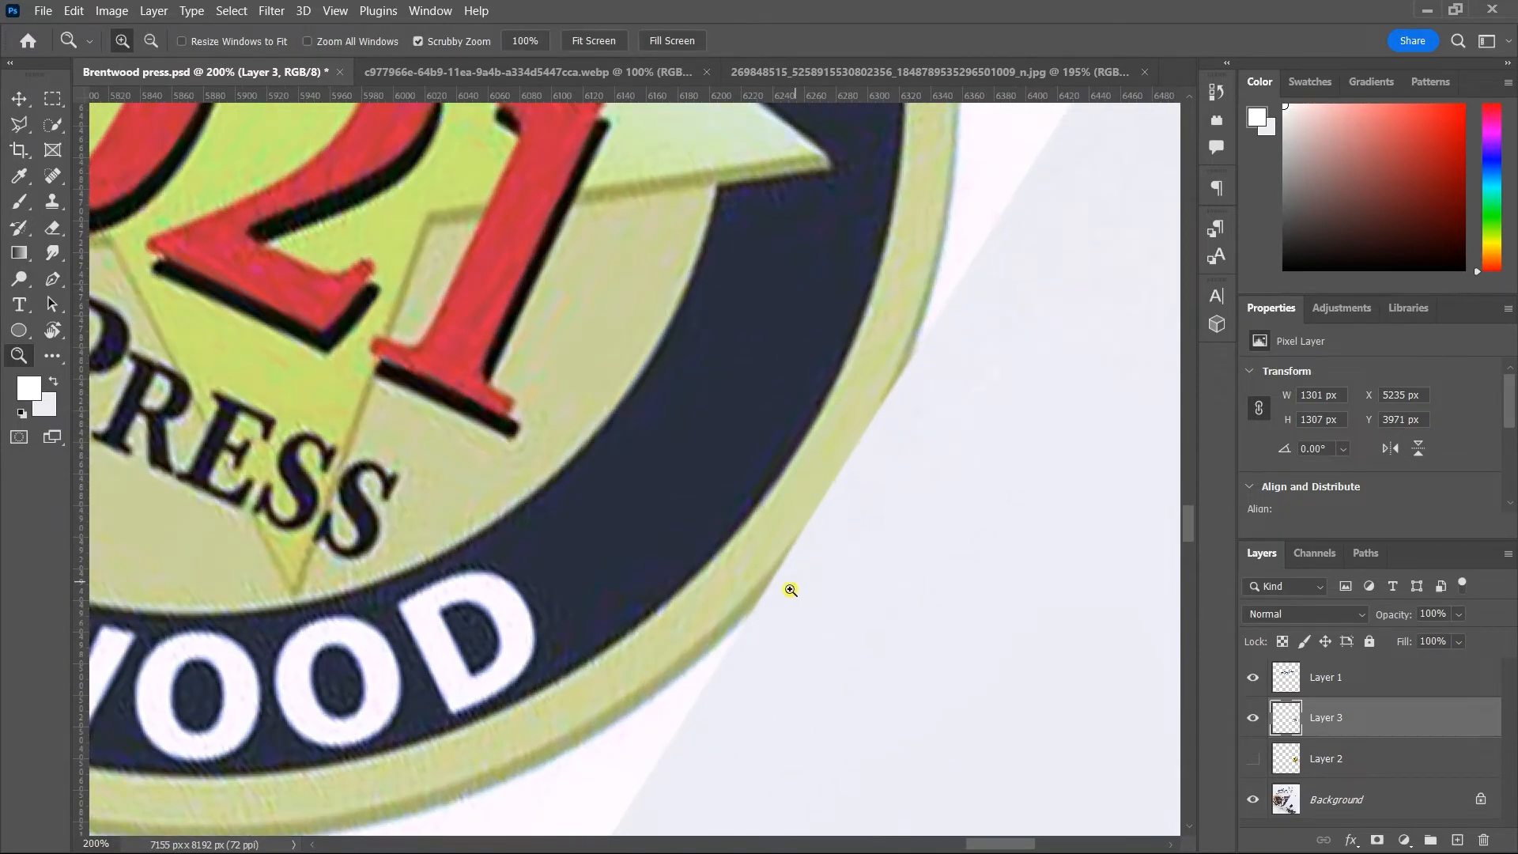
mouse_move(837, 501)
left_mouse_down()
mouse_move(765, 487)
mouse_move(839, 504)
left_mouse_up()
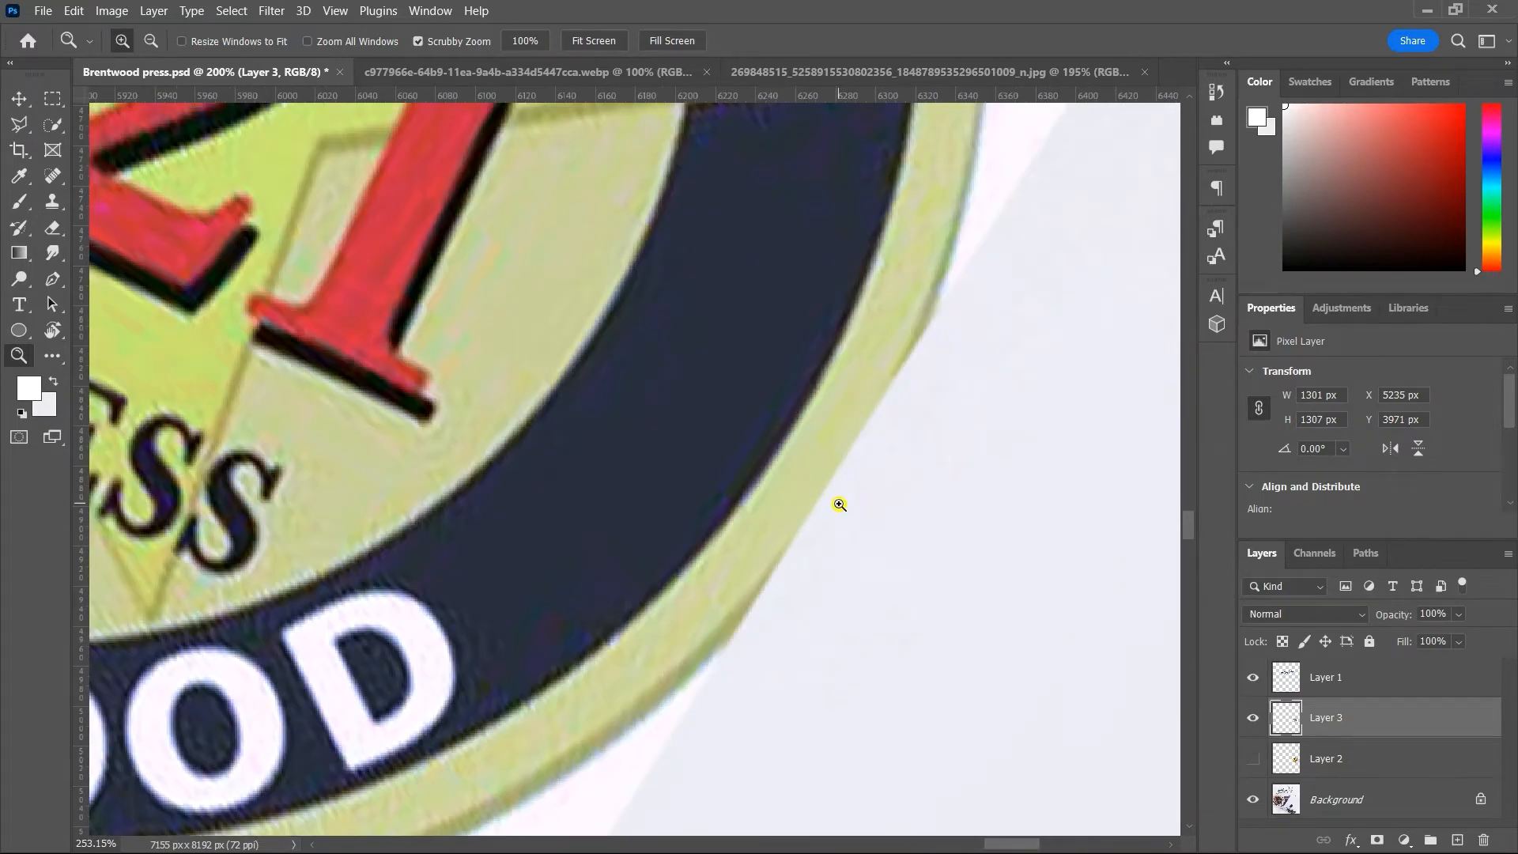
left_click_drag(839, 456, 92, 360)
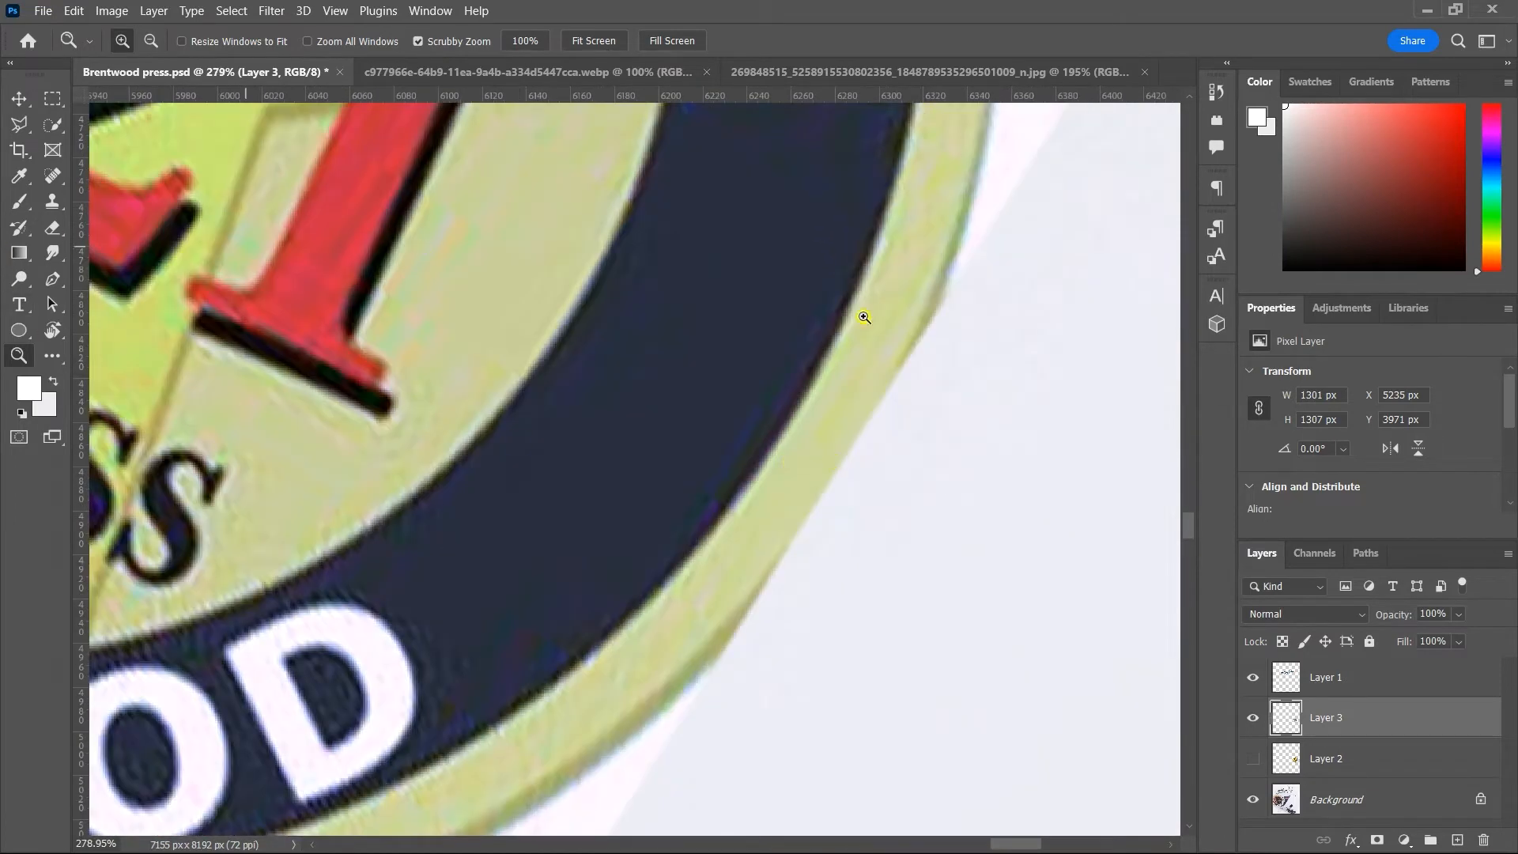
left_click(24, 125)
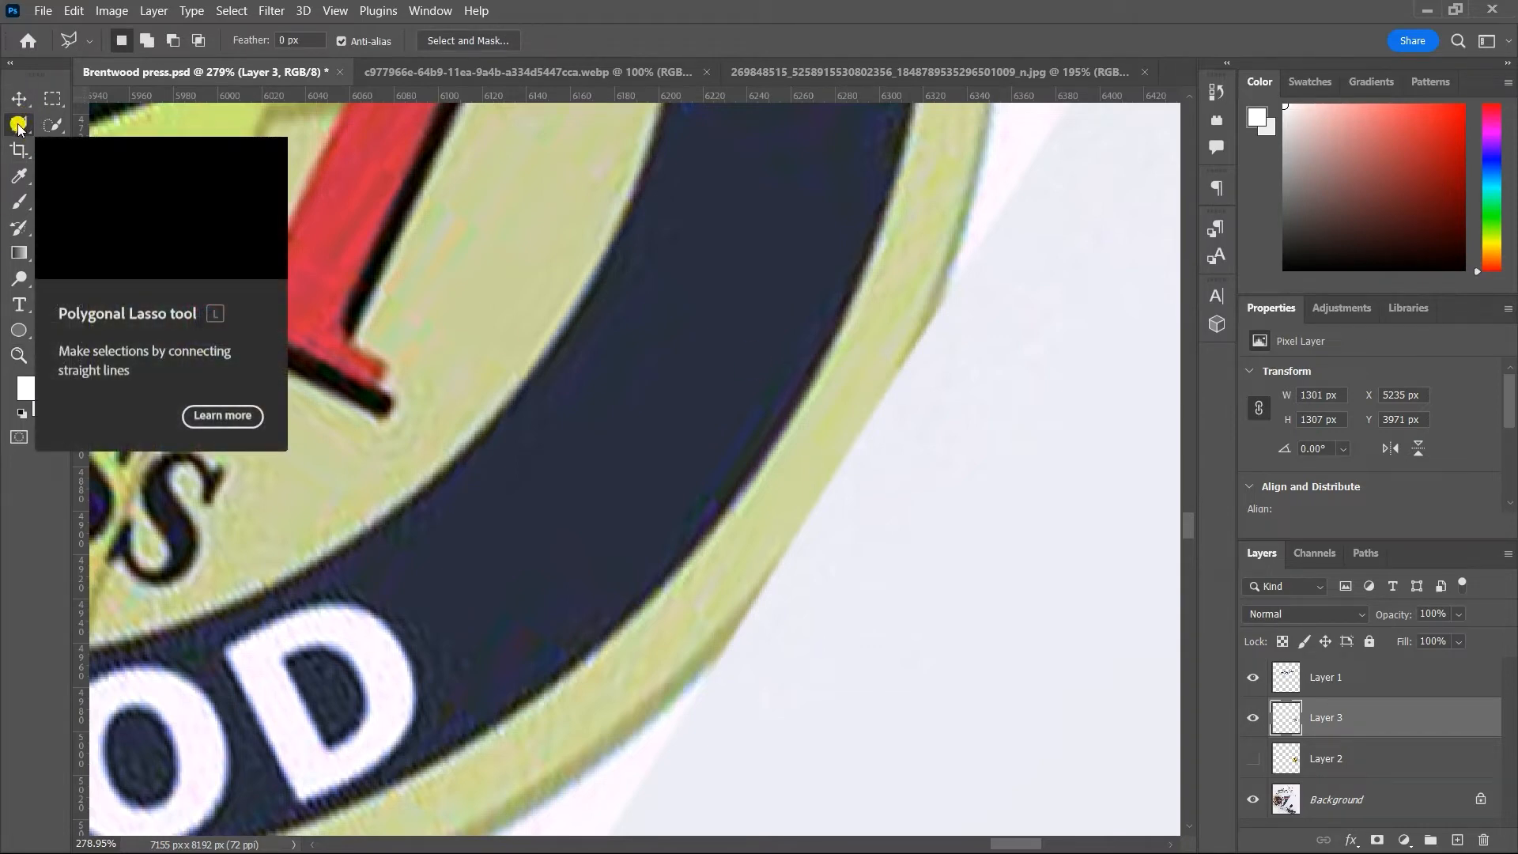
left_click(52, 98)
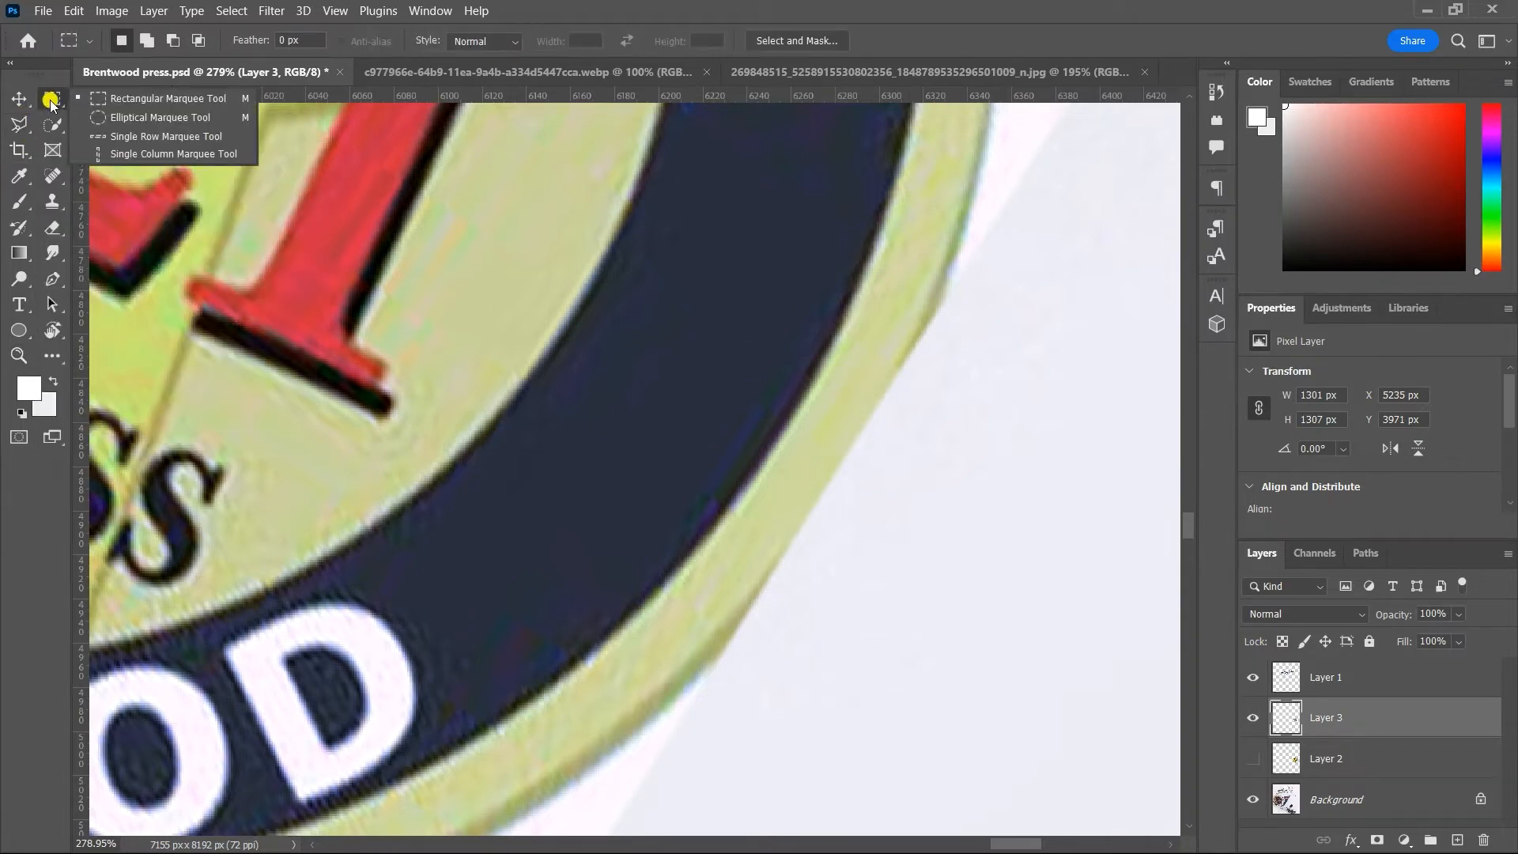
left_click(104, 122)
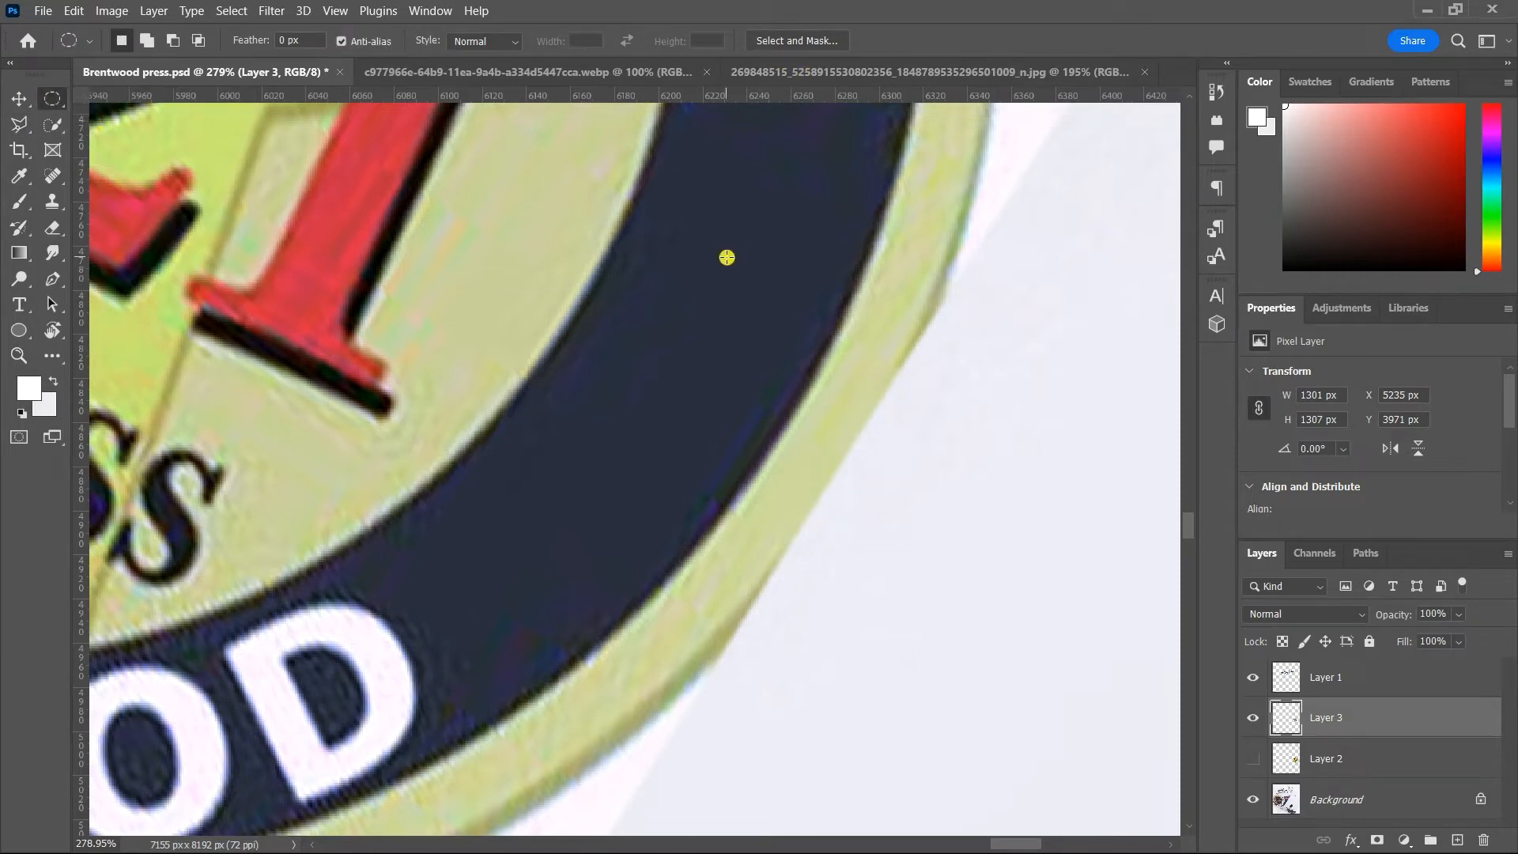
key("z")
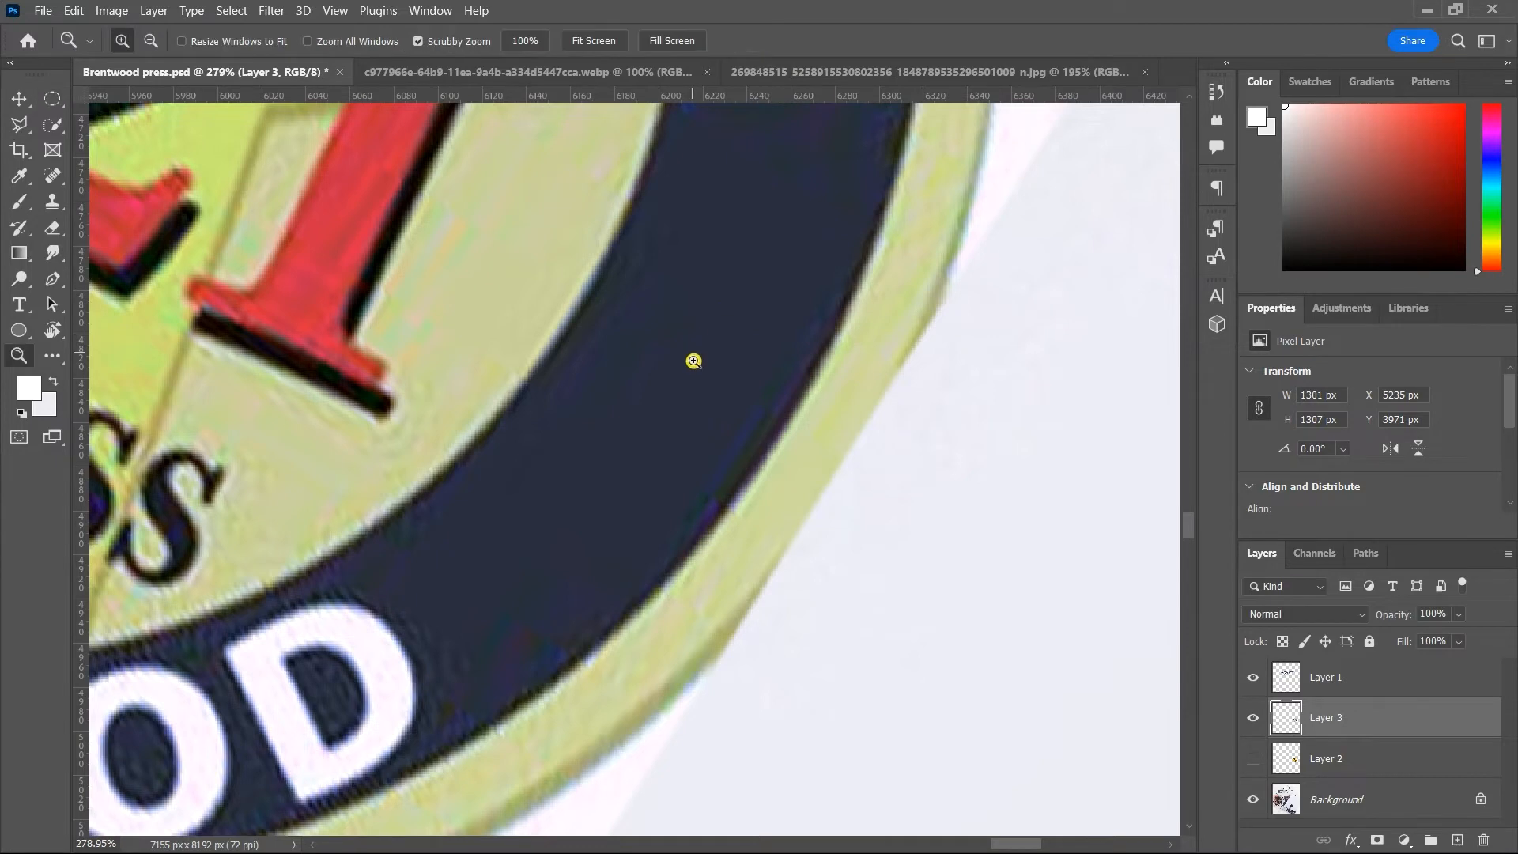
left_click_drag(695, 360, 582, 380)
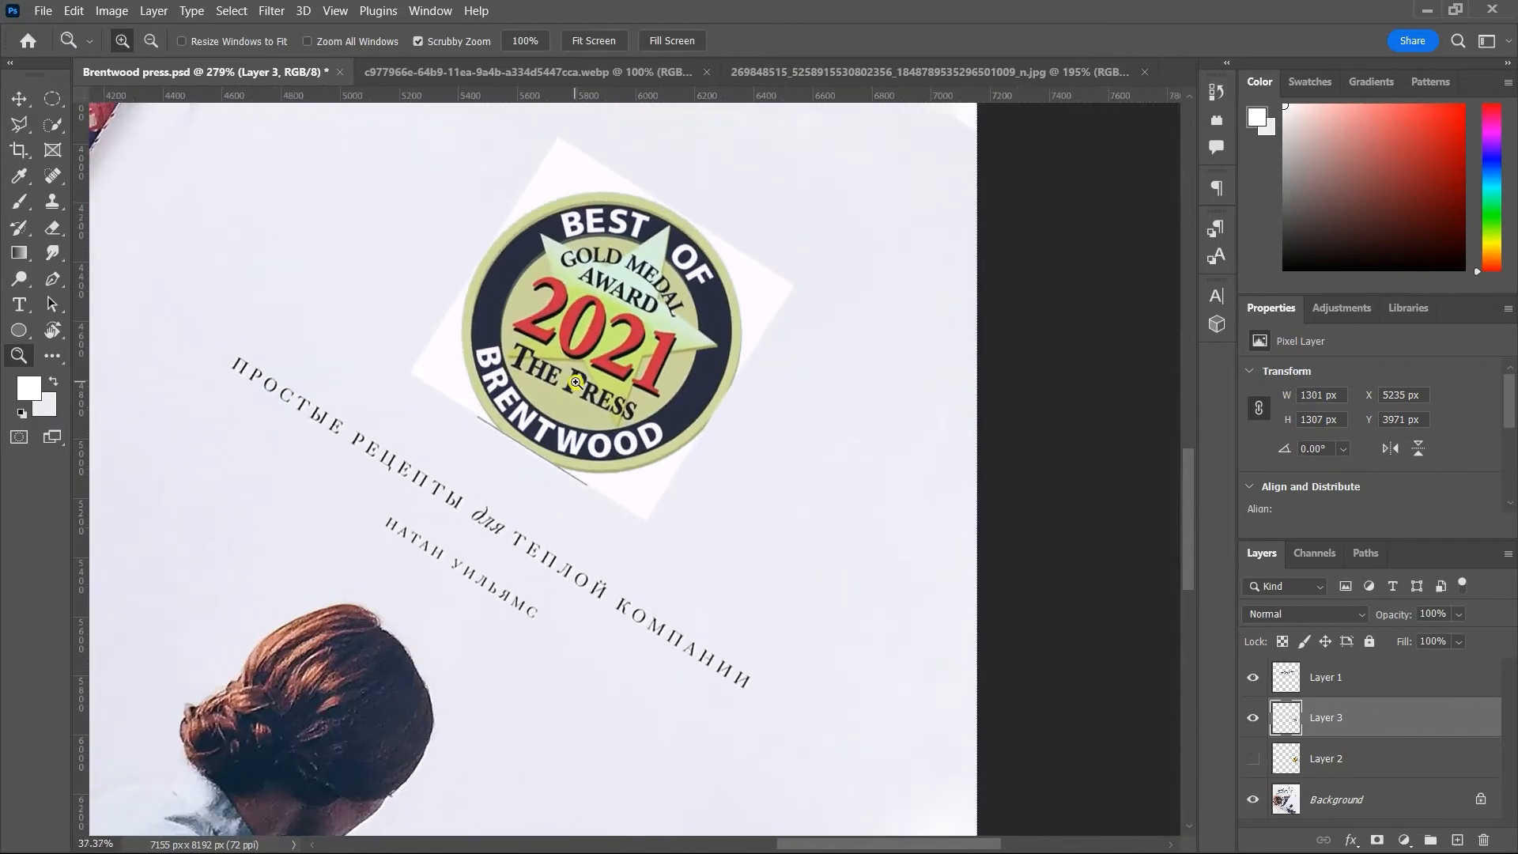
left_click(52, 101)
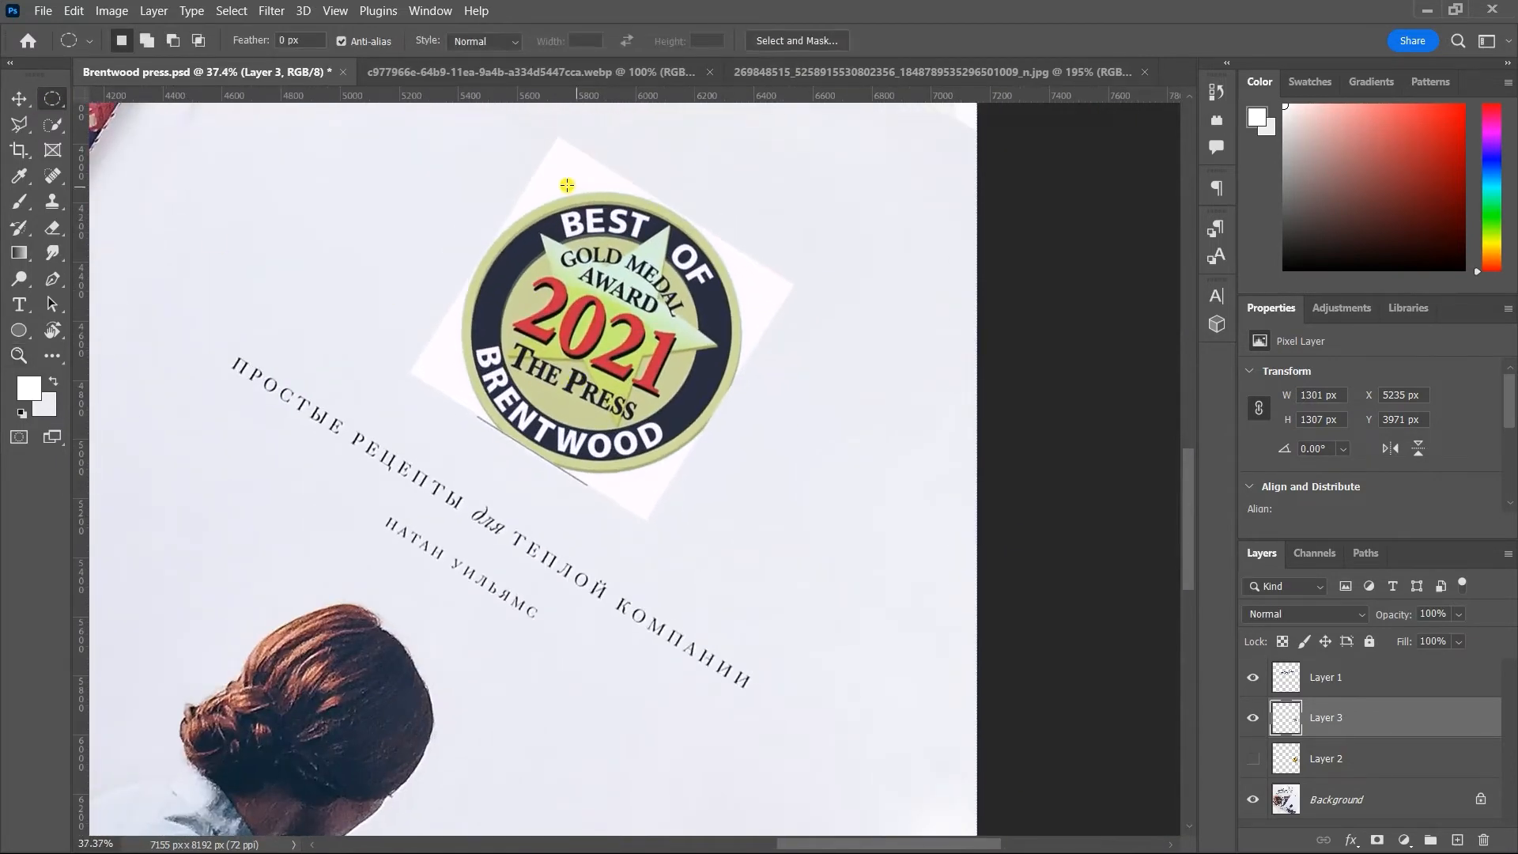
mouse_move(644, 295)
left_mouse_down()
mouse_move(618, 320)
mouse_move(630, 326)
left_mouse_up()
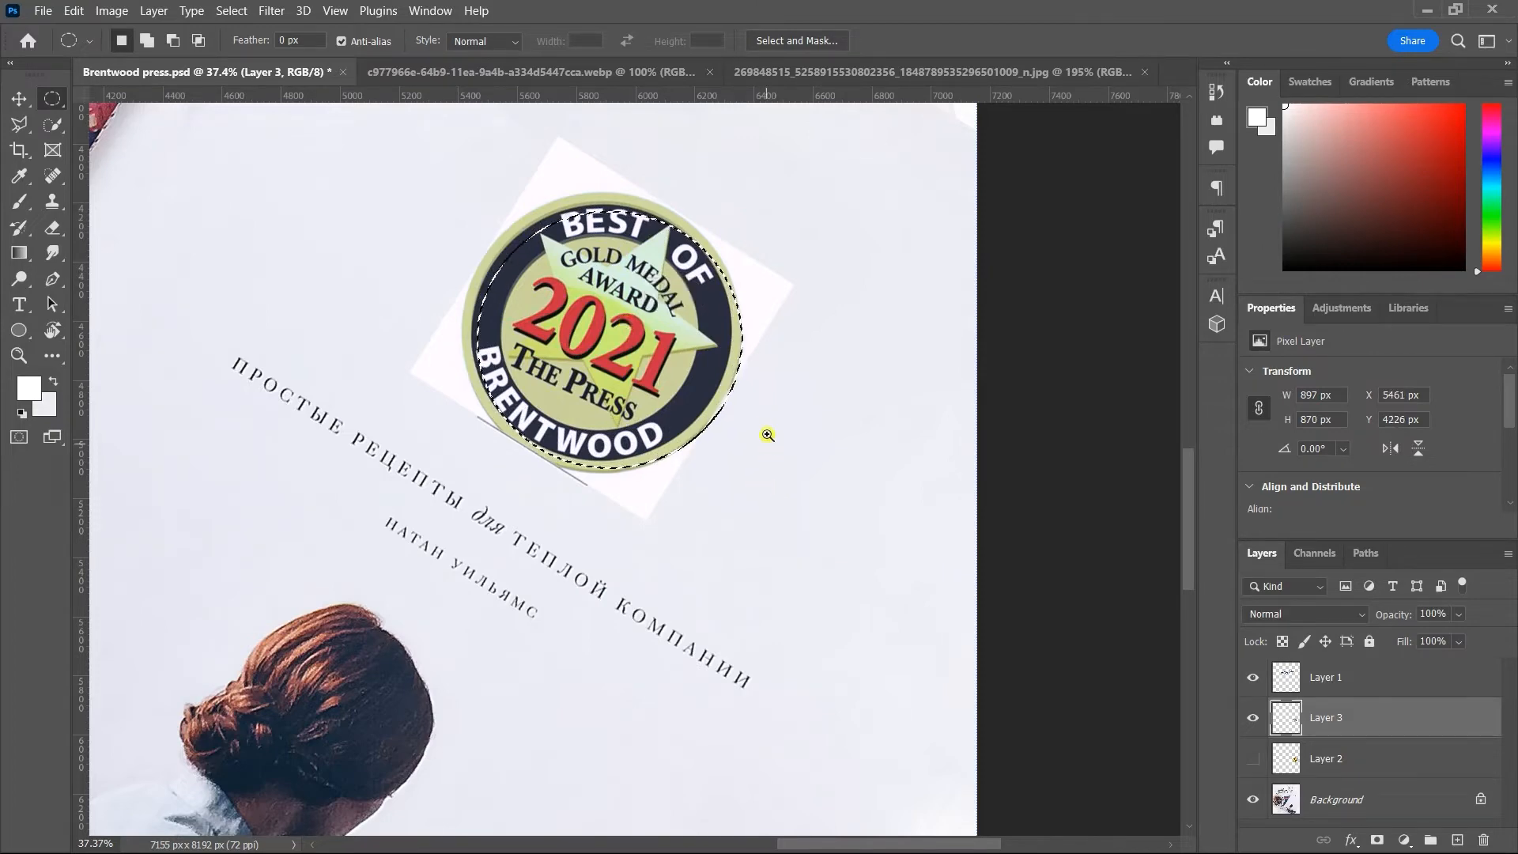
Step: Move the elliptical selection to about X 5449, Y 4227 px so its edge follows the badge's flattened lower-right rim
left_click_drag(767, 435, 846, 474)
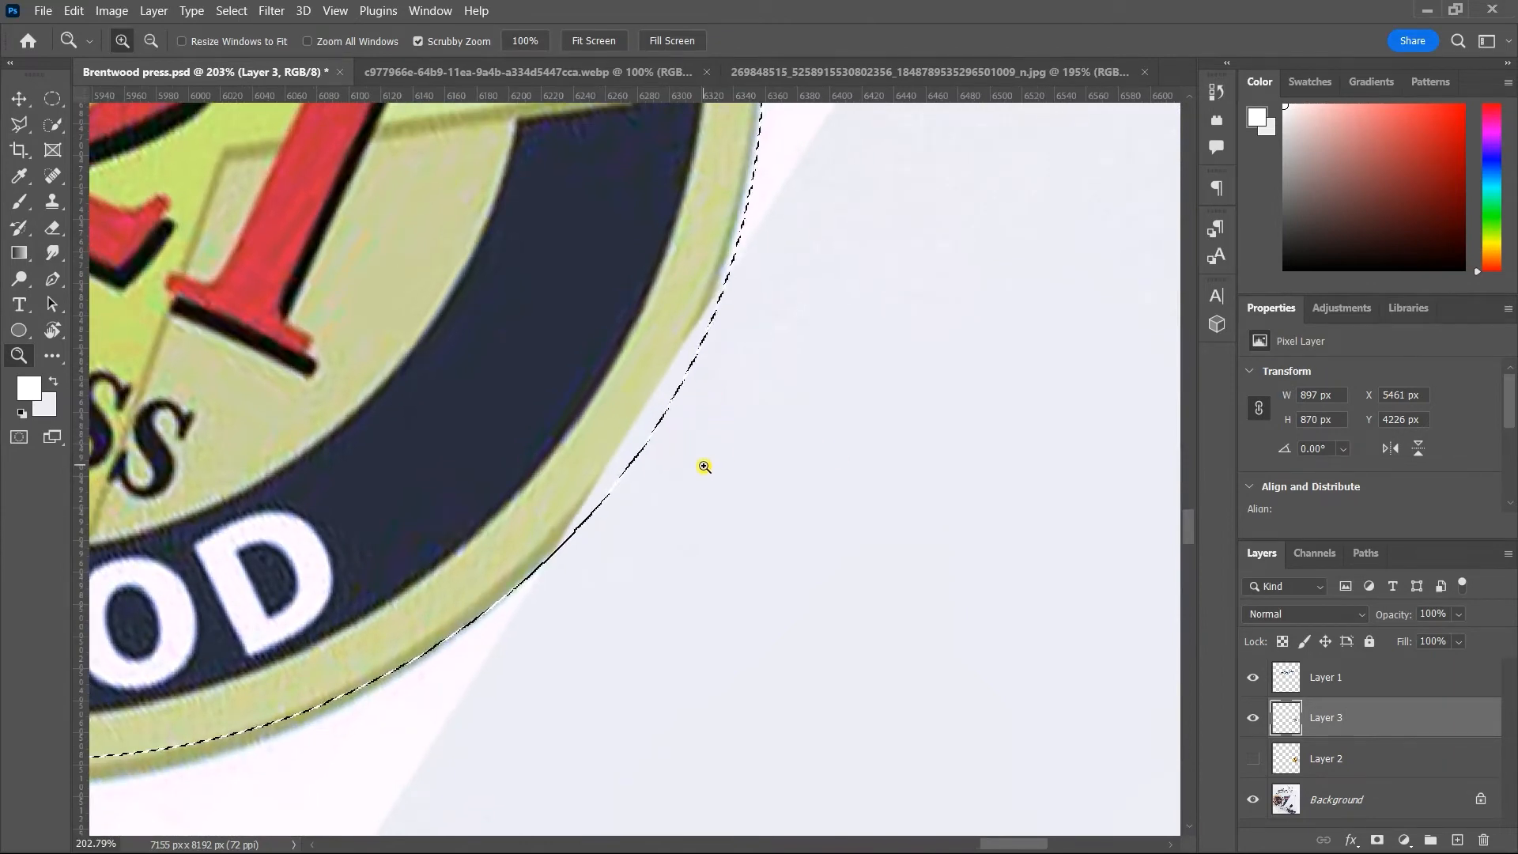
left_click_drag(620, 470, 663, 530)
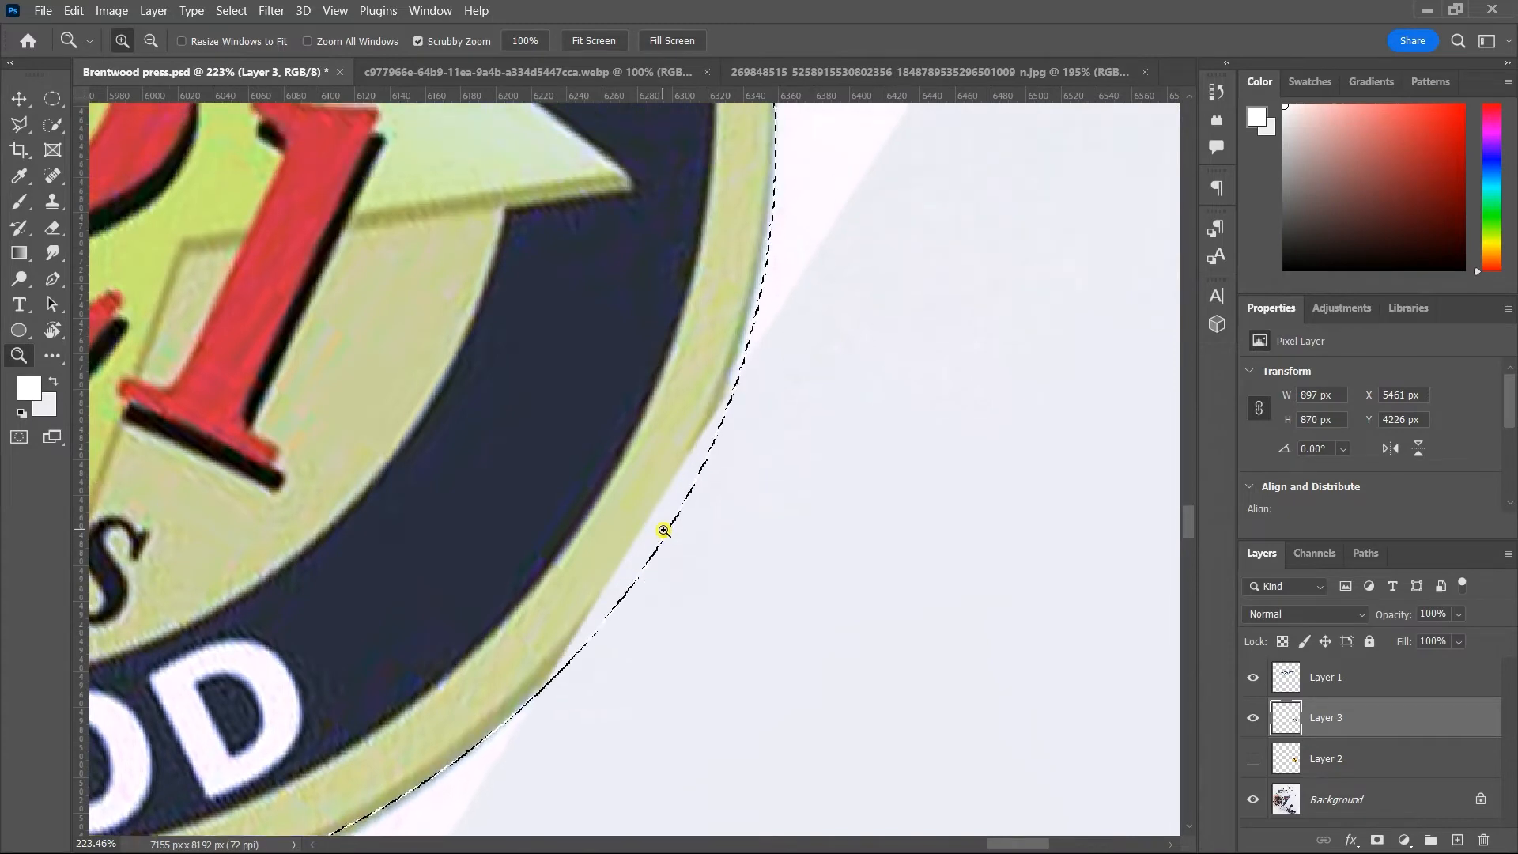
key("m")
left_click_drag(597, 315, 580, 322)
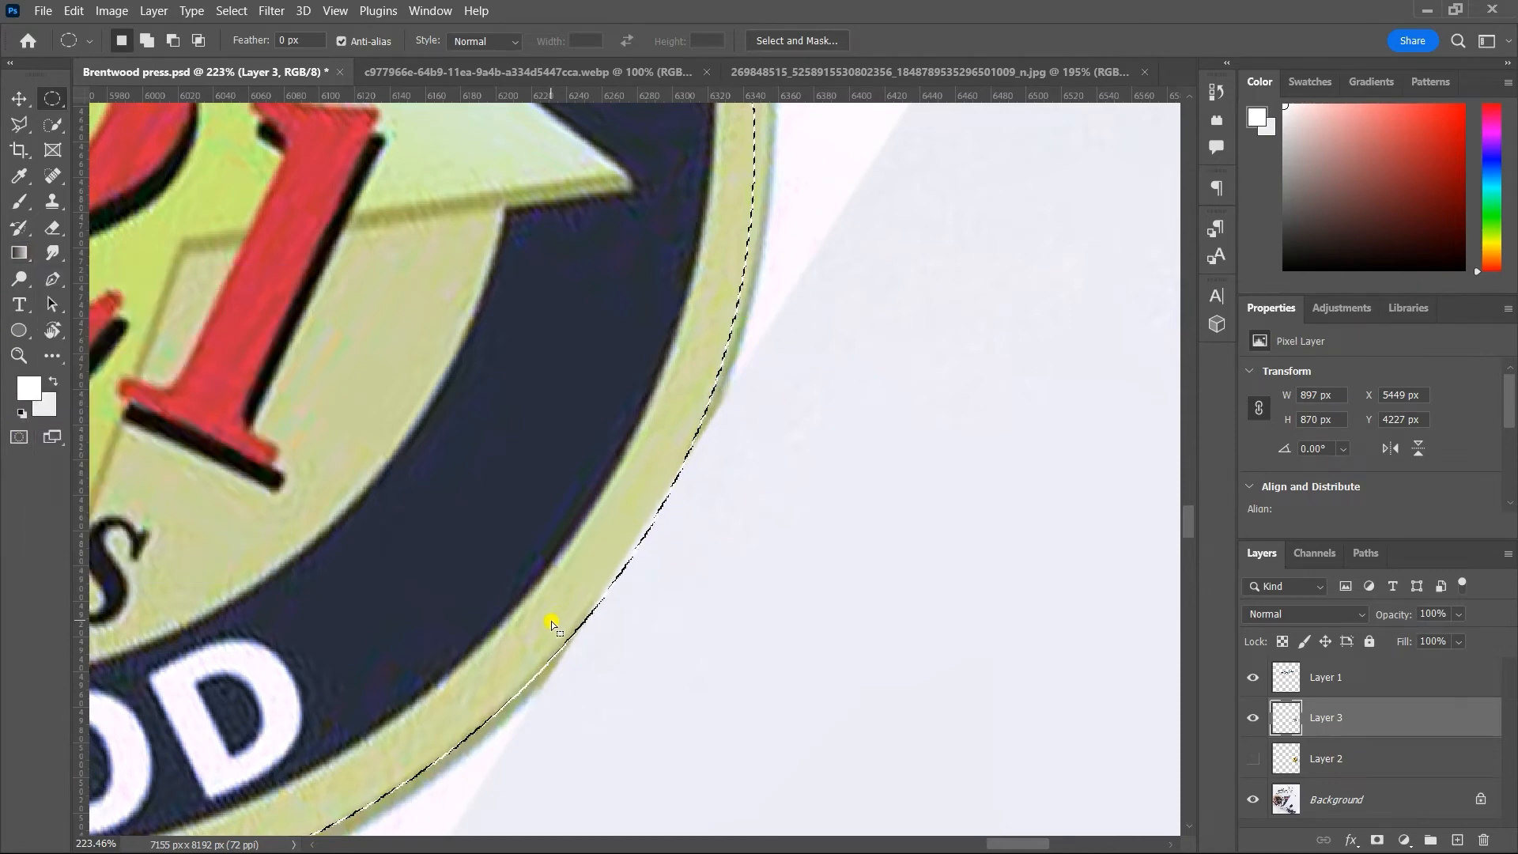
left_click(31, 388)
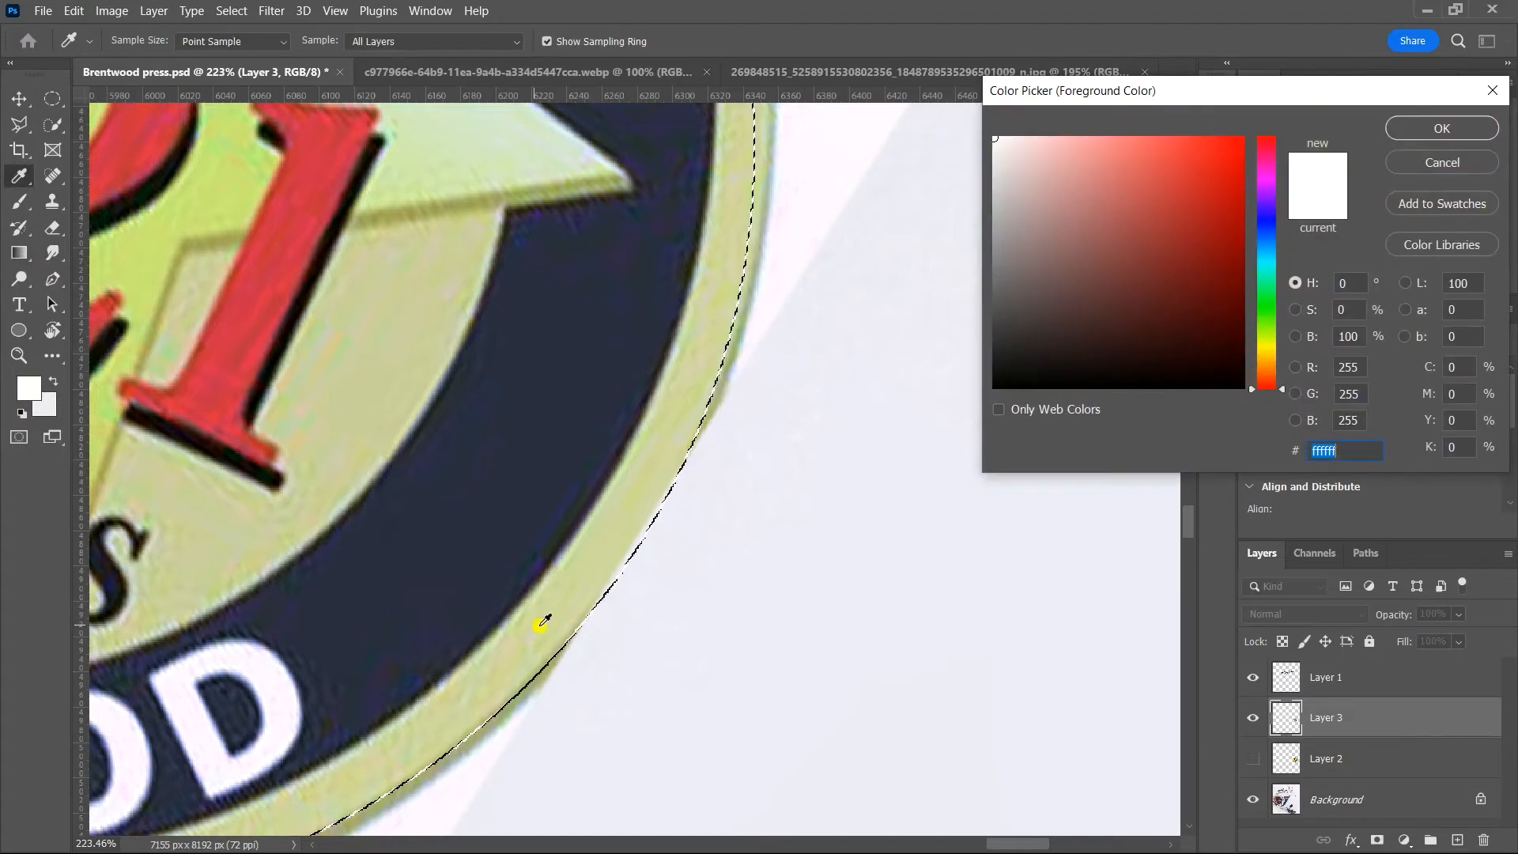
left_click(557, 621)
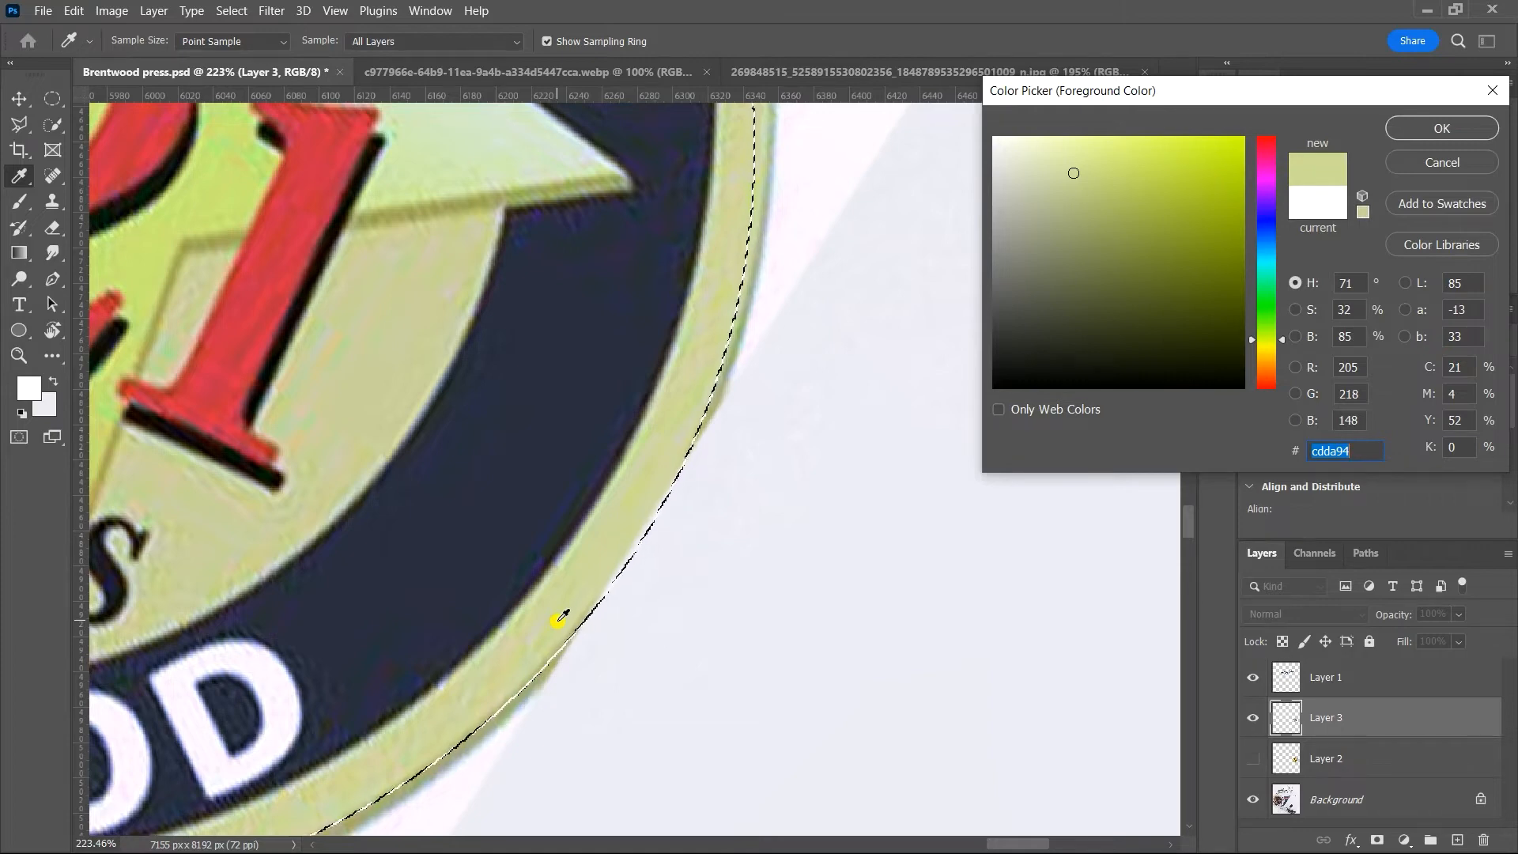
left_click(594, 570)
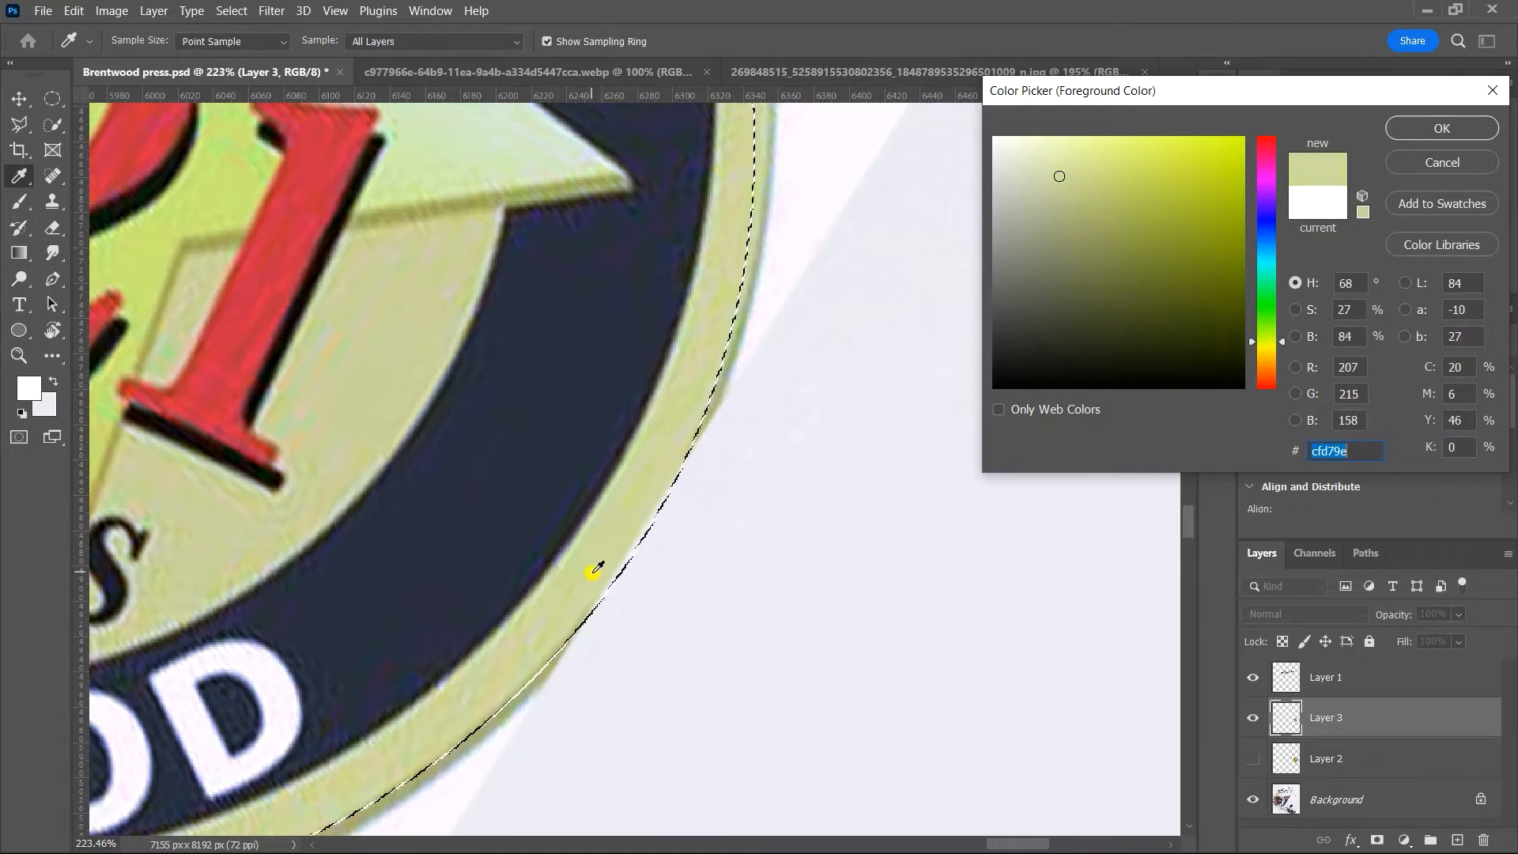
left_click(617, 534)
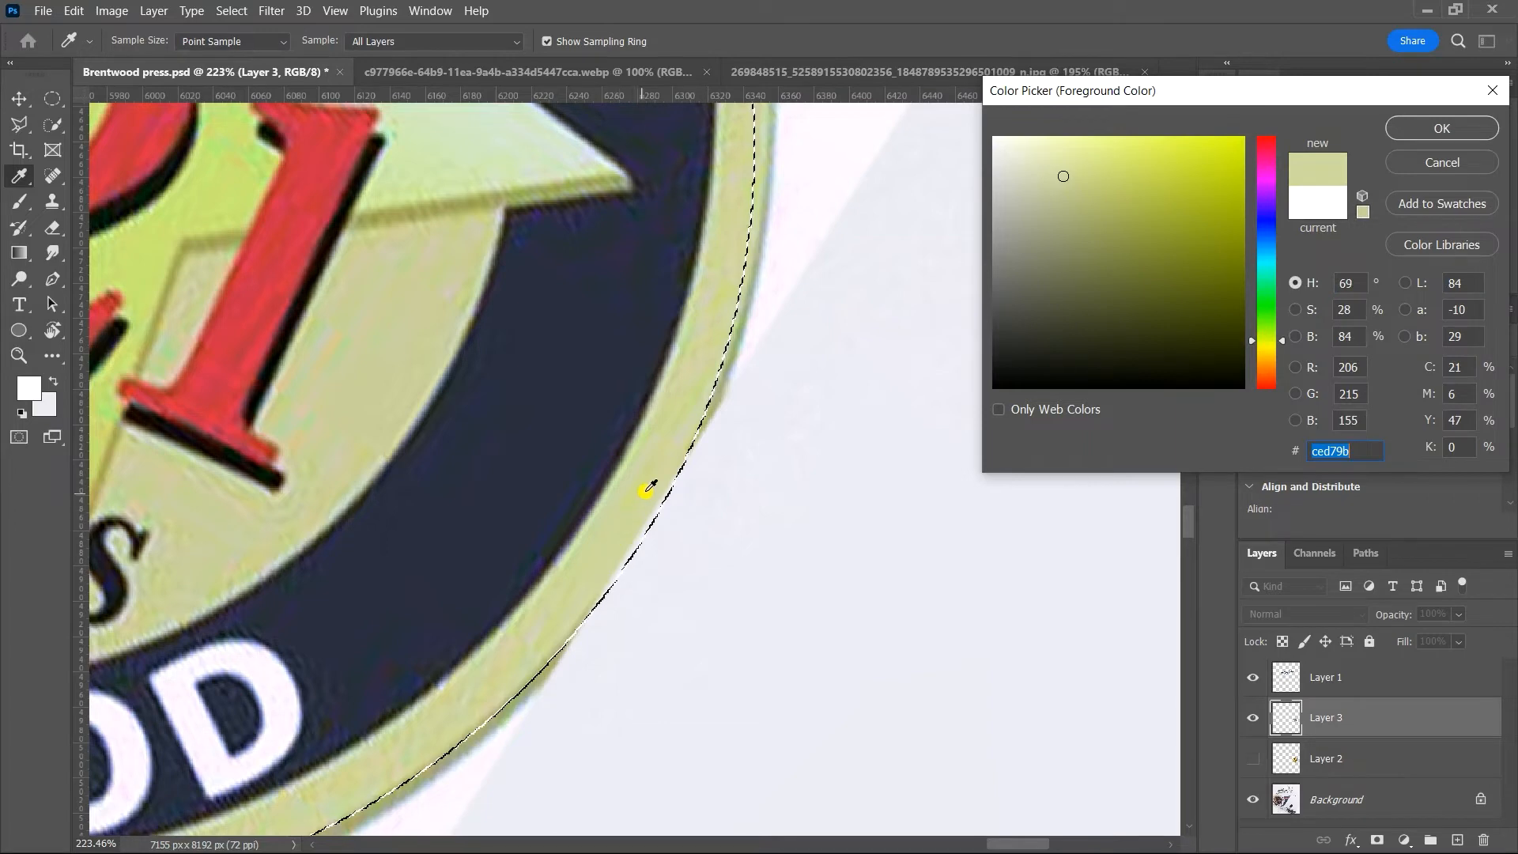
left_click_drag(646, 491, 639, 459)
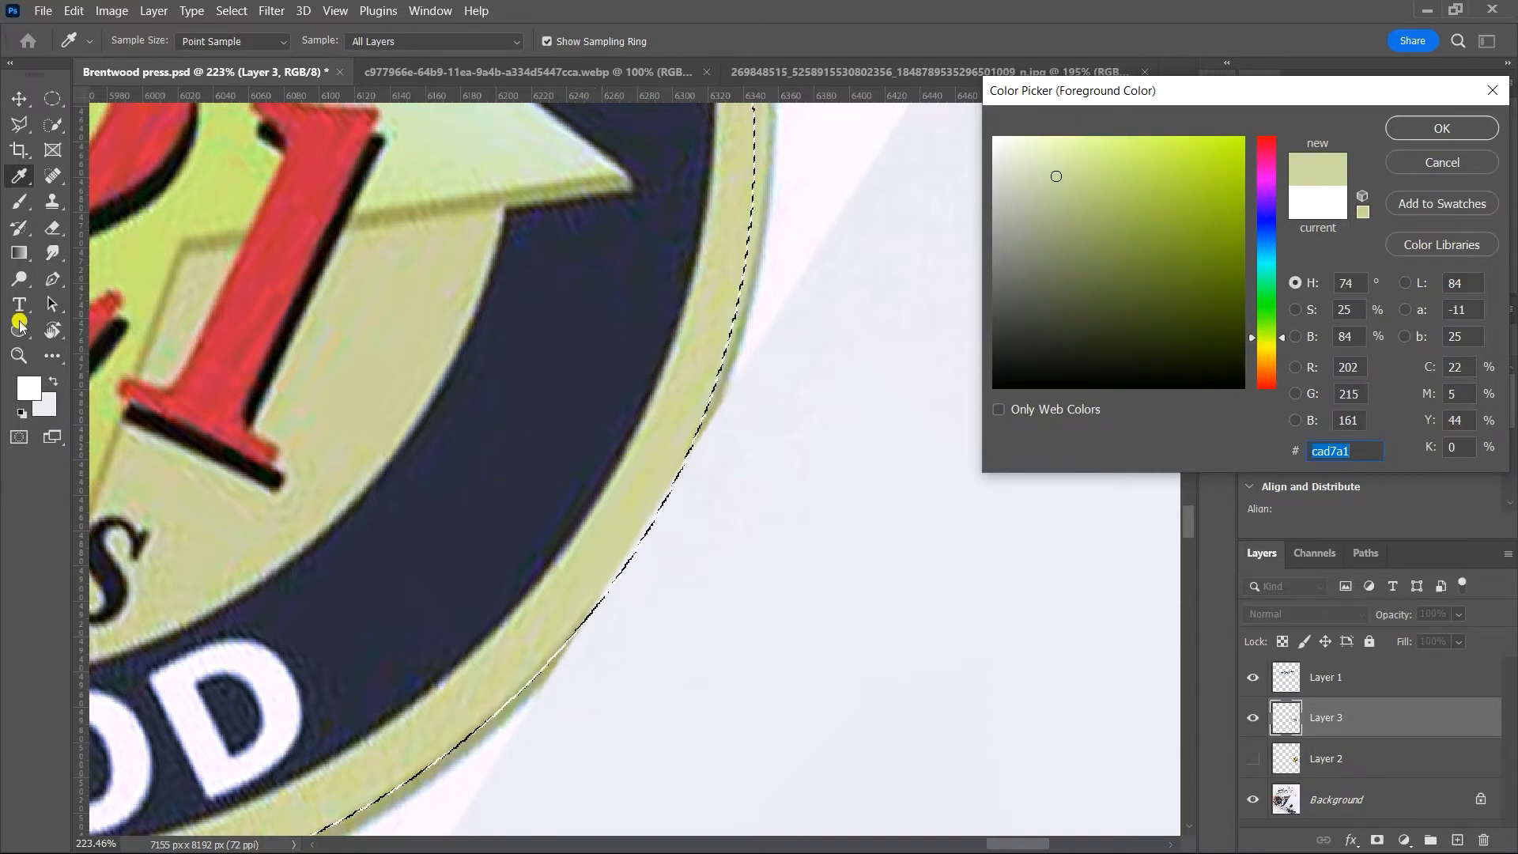
left_click(55, 253)
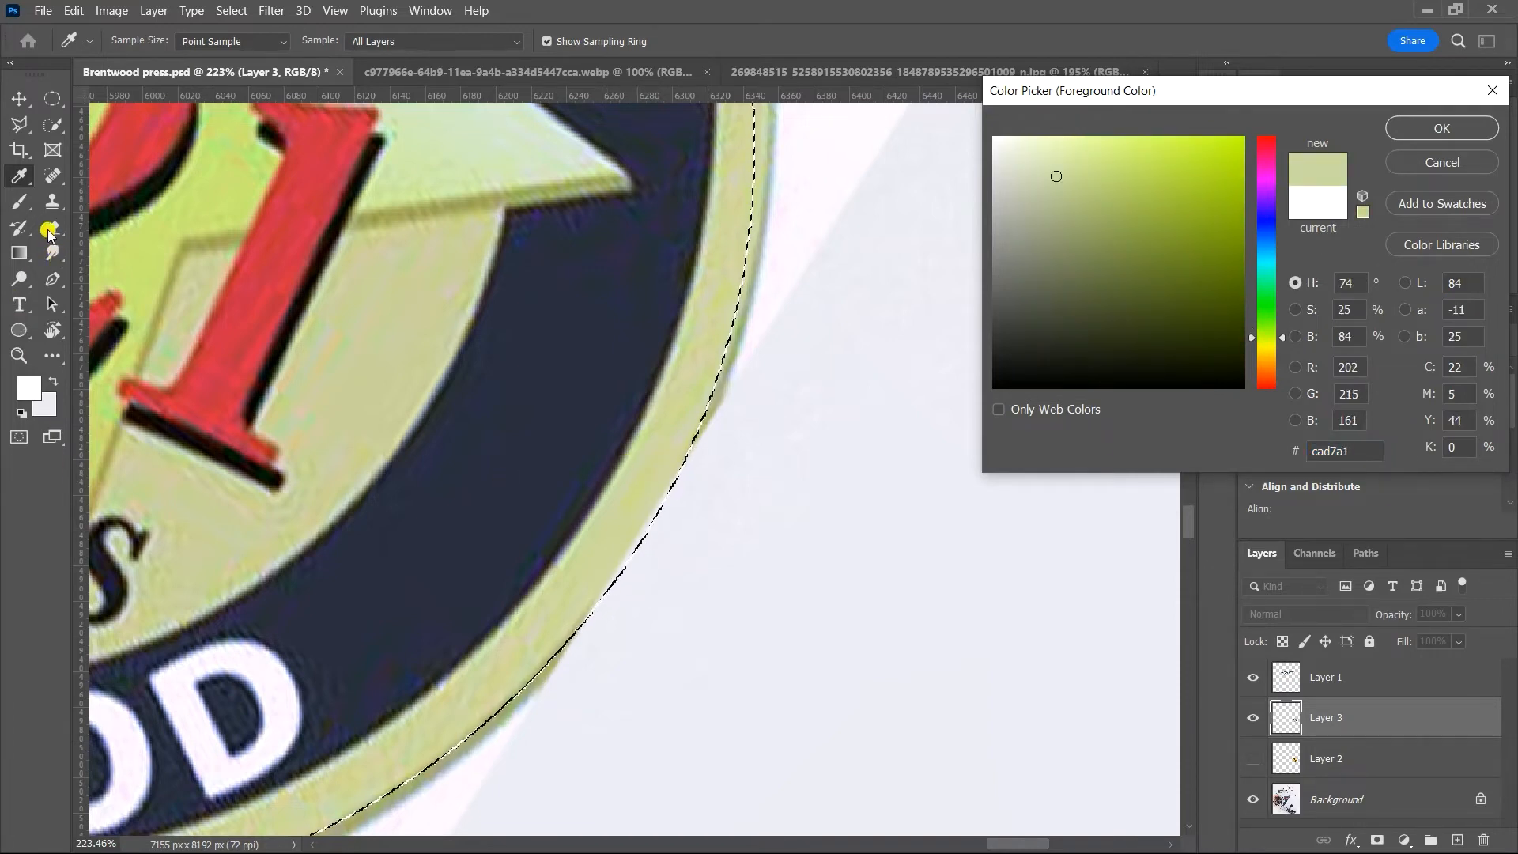
left_click(1435, 178)
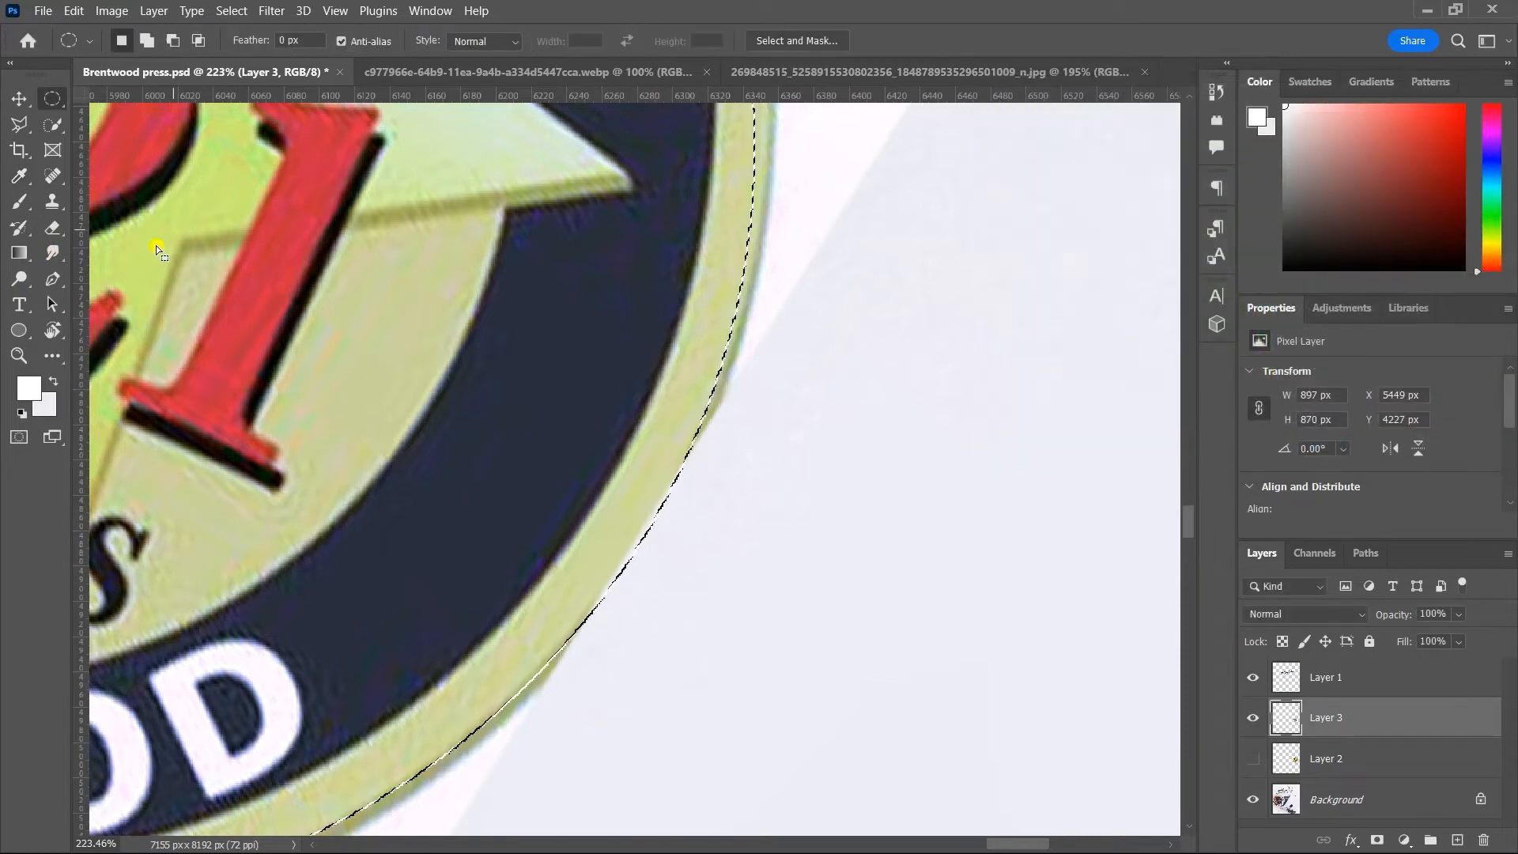
Step: Try smudging the badge's rim outward inside the selection with a 322 px soft round Smudge brush, and undo the smear
left_click(53, 254)
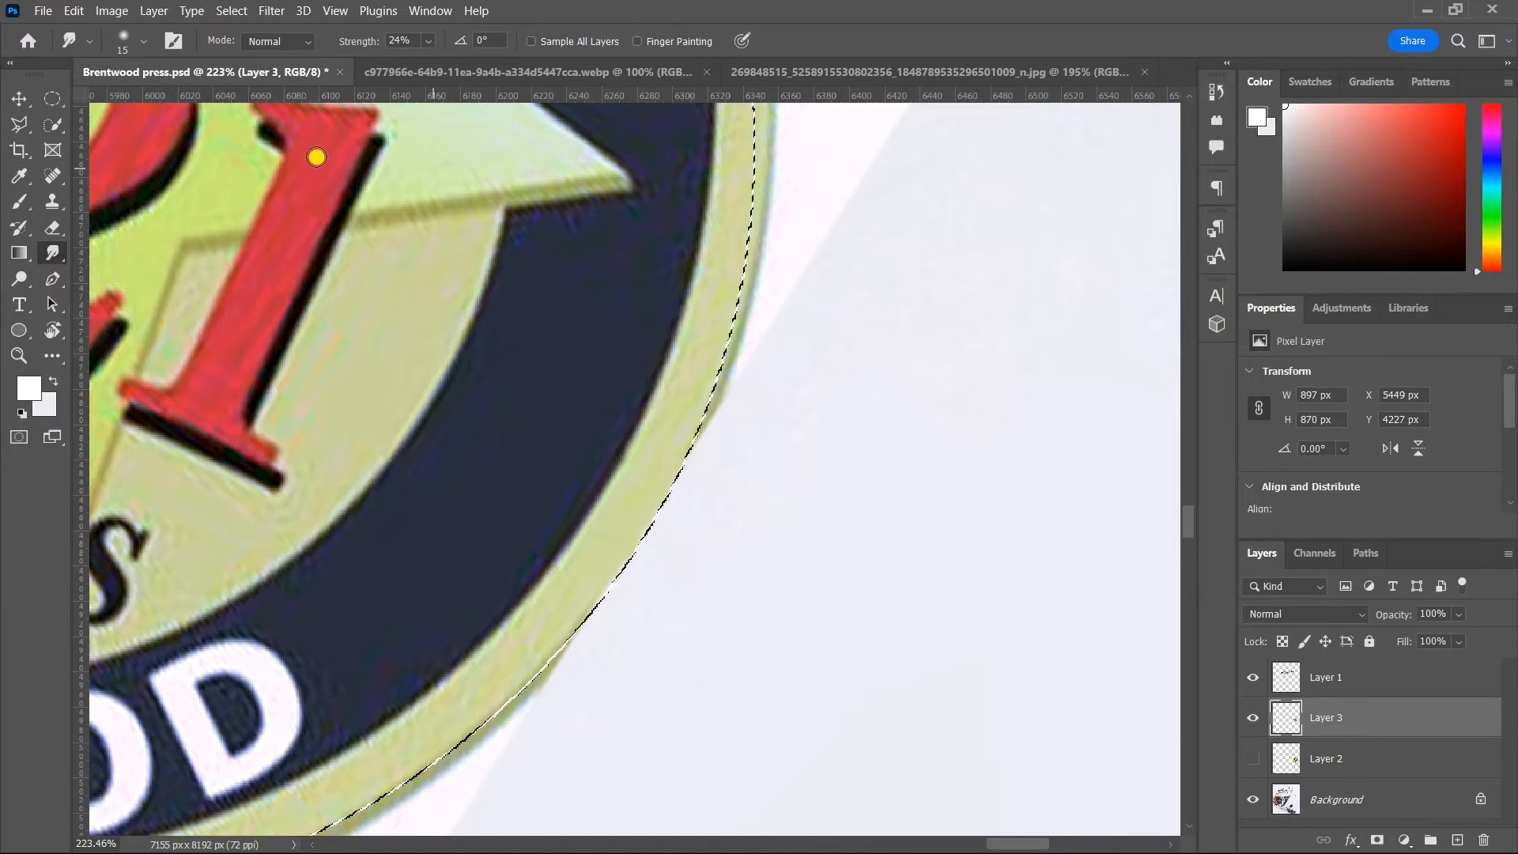
left_click(145, 40)
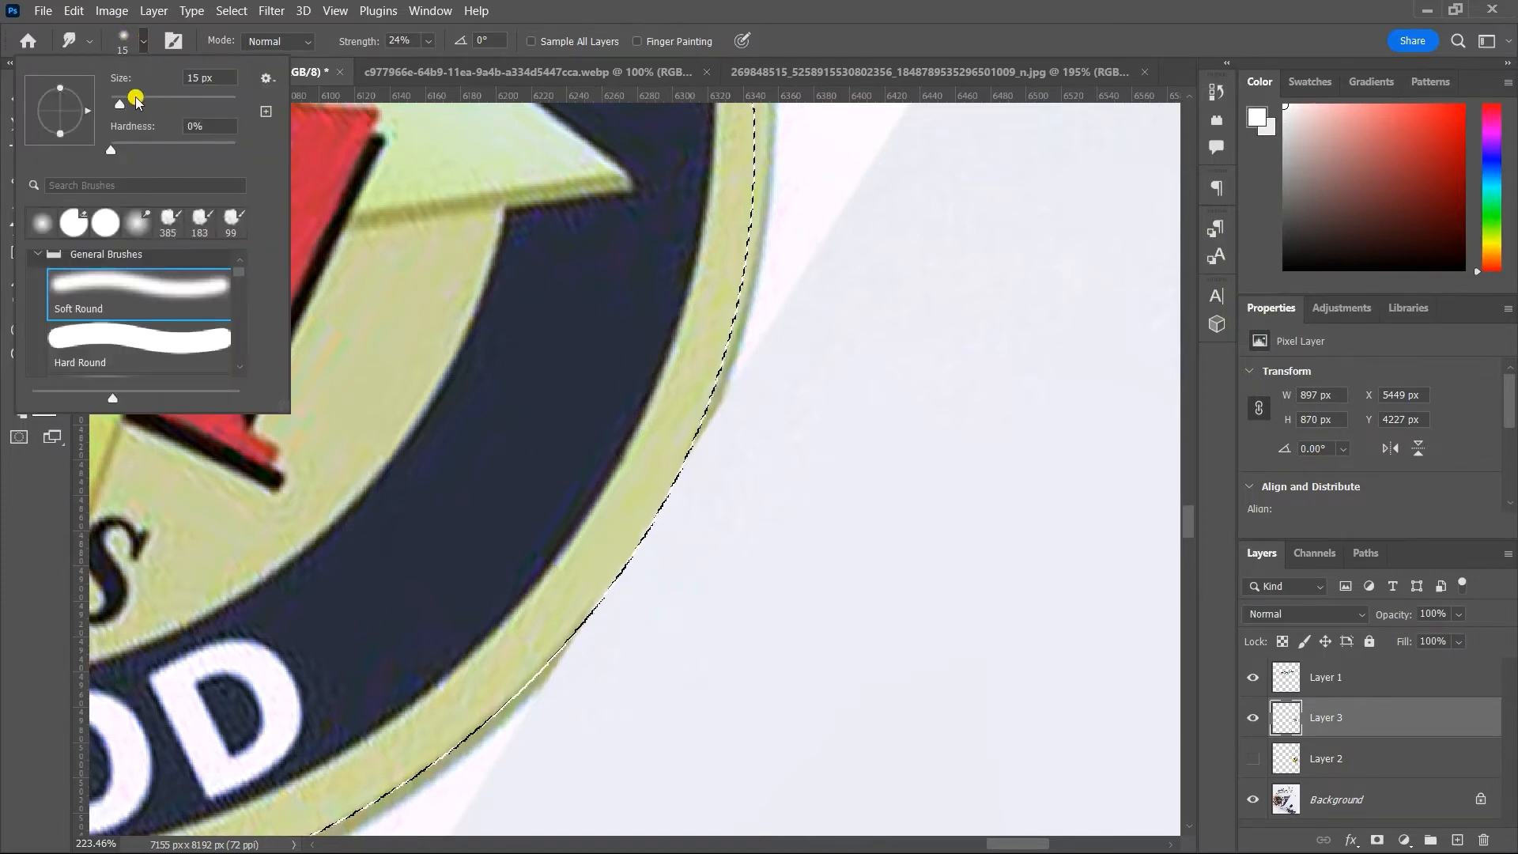
left_click_drag(121, 103, 194, 109)
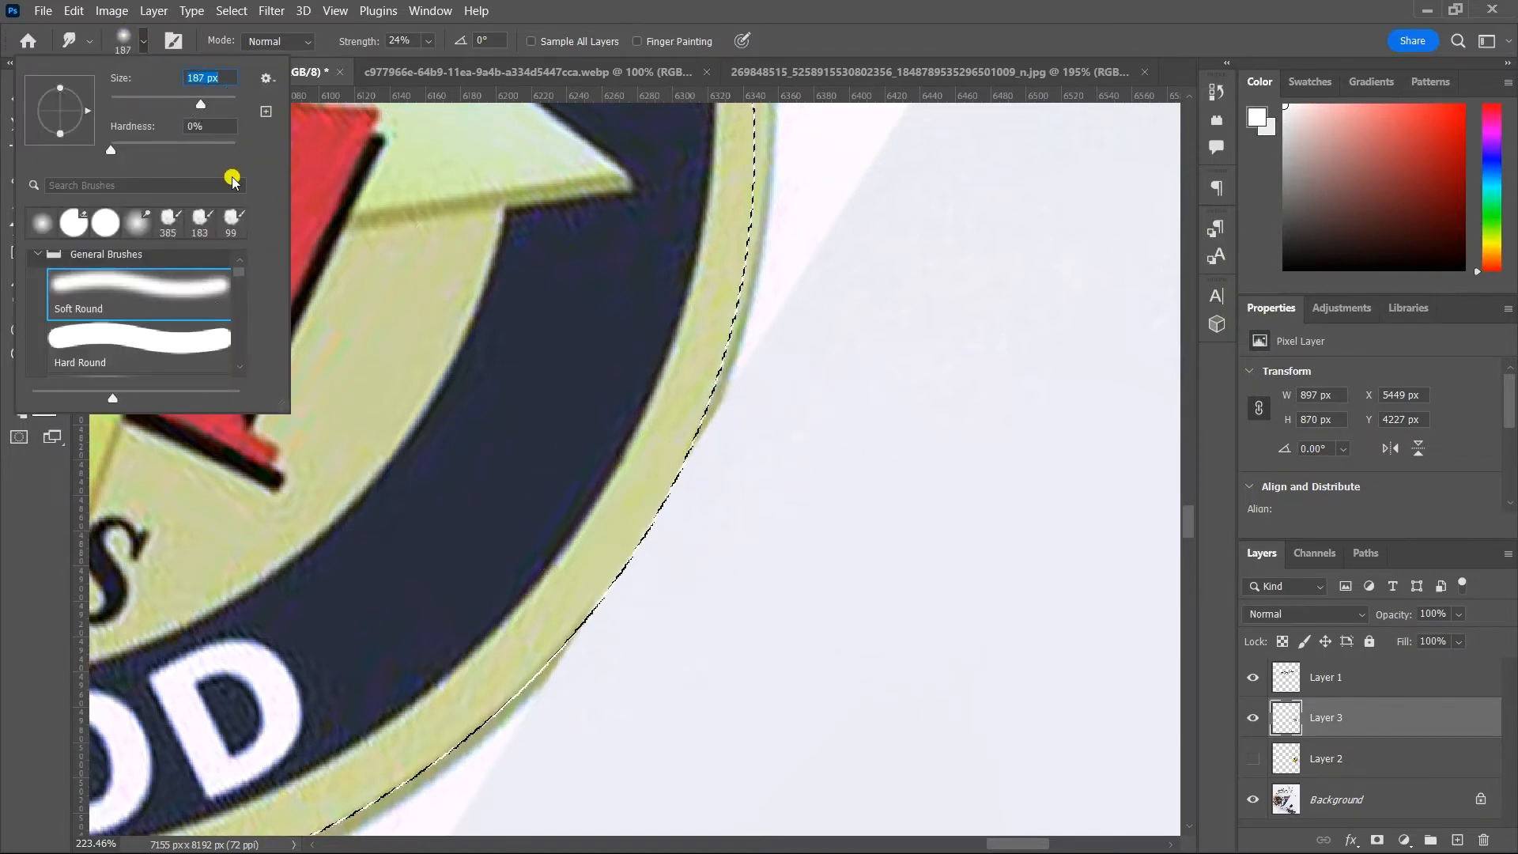
left_click_drag(201, 104, 214, 107)
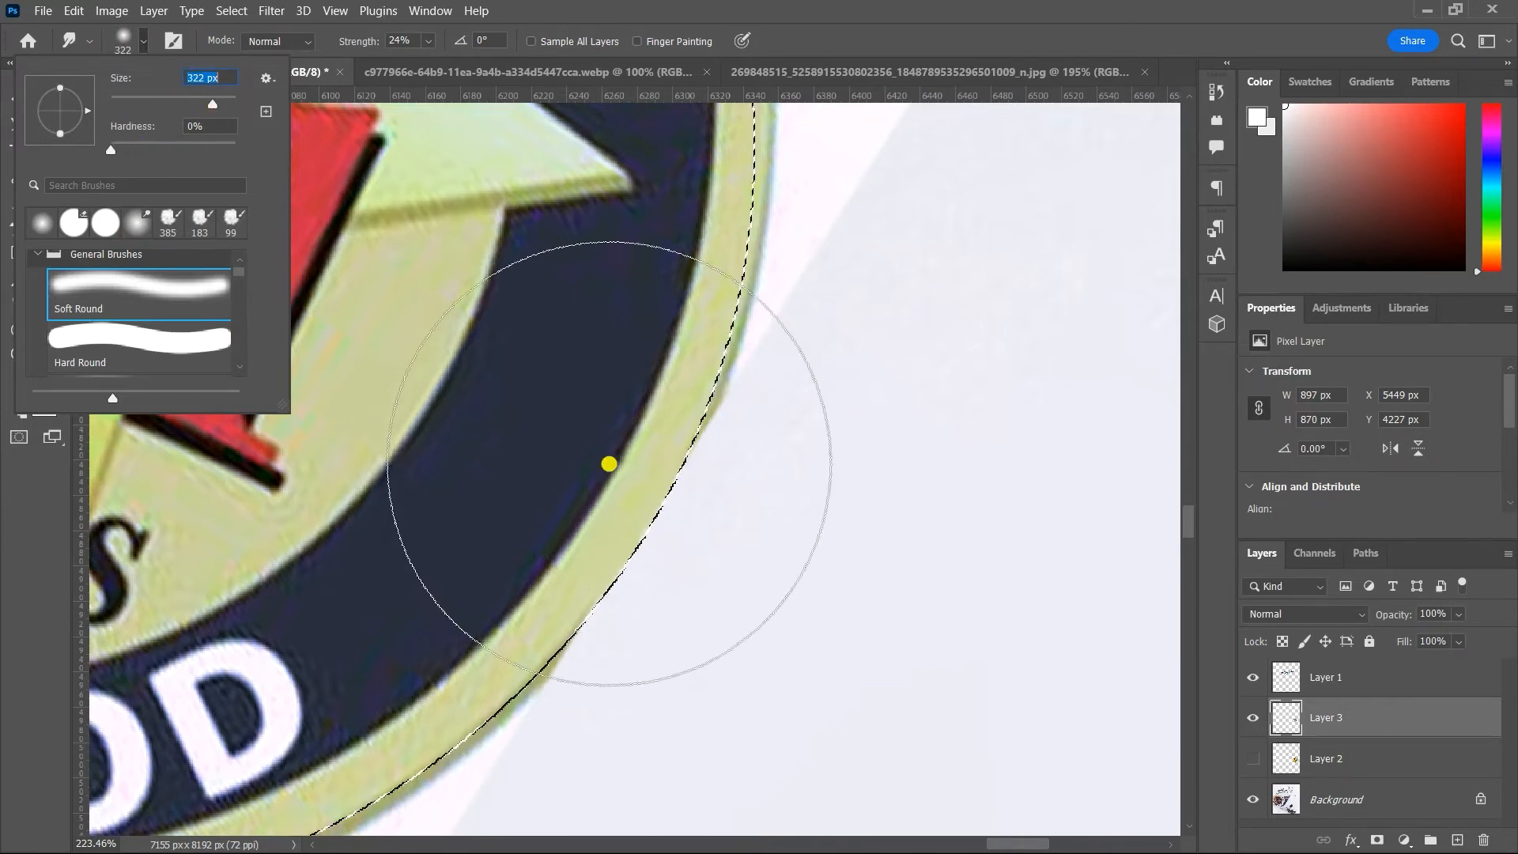
mouse_move(610, 464)
left_mouse_down()
mouse_move(670, 561)
mouse_move(837, 647)
left_mouse_up()
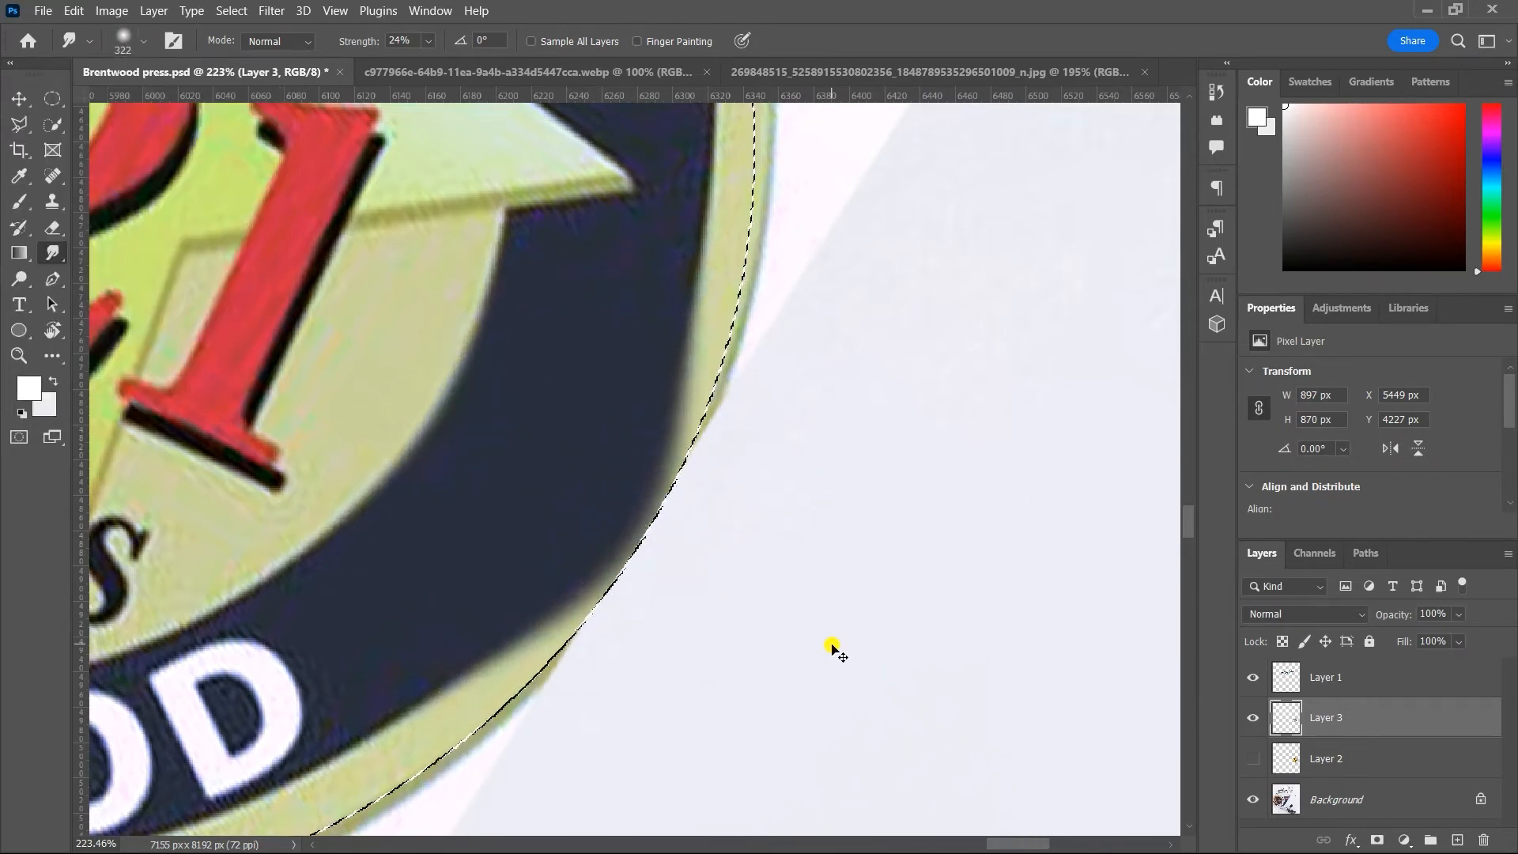
key("ctrl+z")
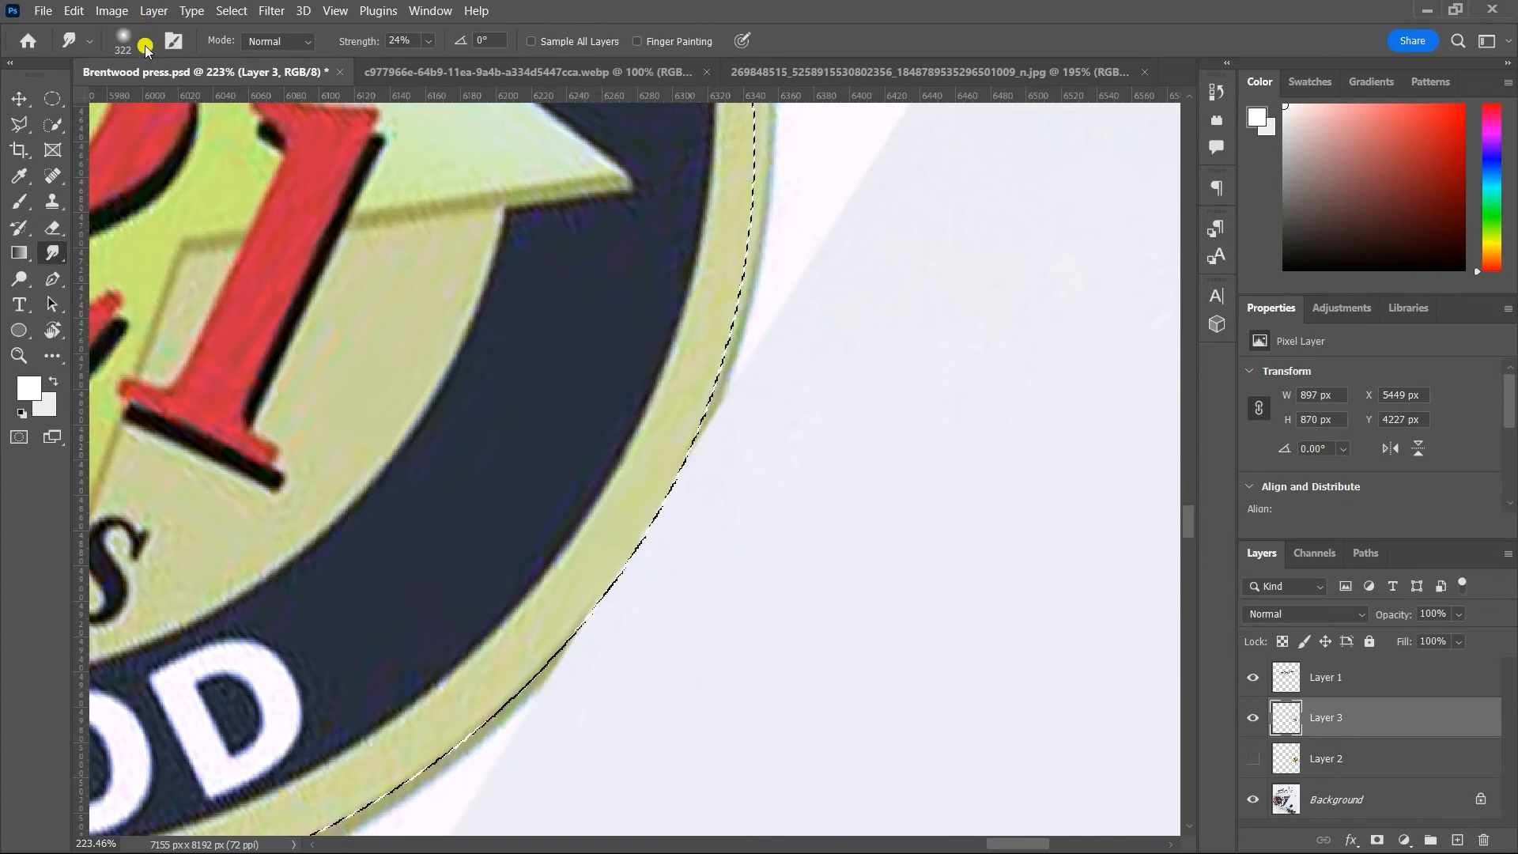
Step: Reduce the Smudge tool's brush size to 97 px
left_click(143, 41)
left_click_drag(211, 106, 169, 105)
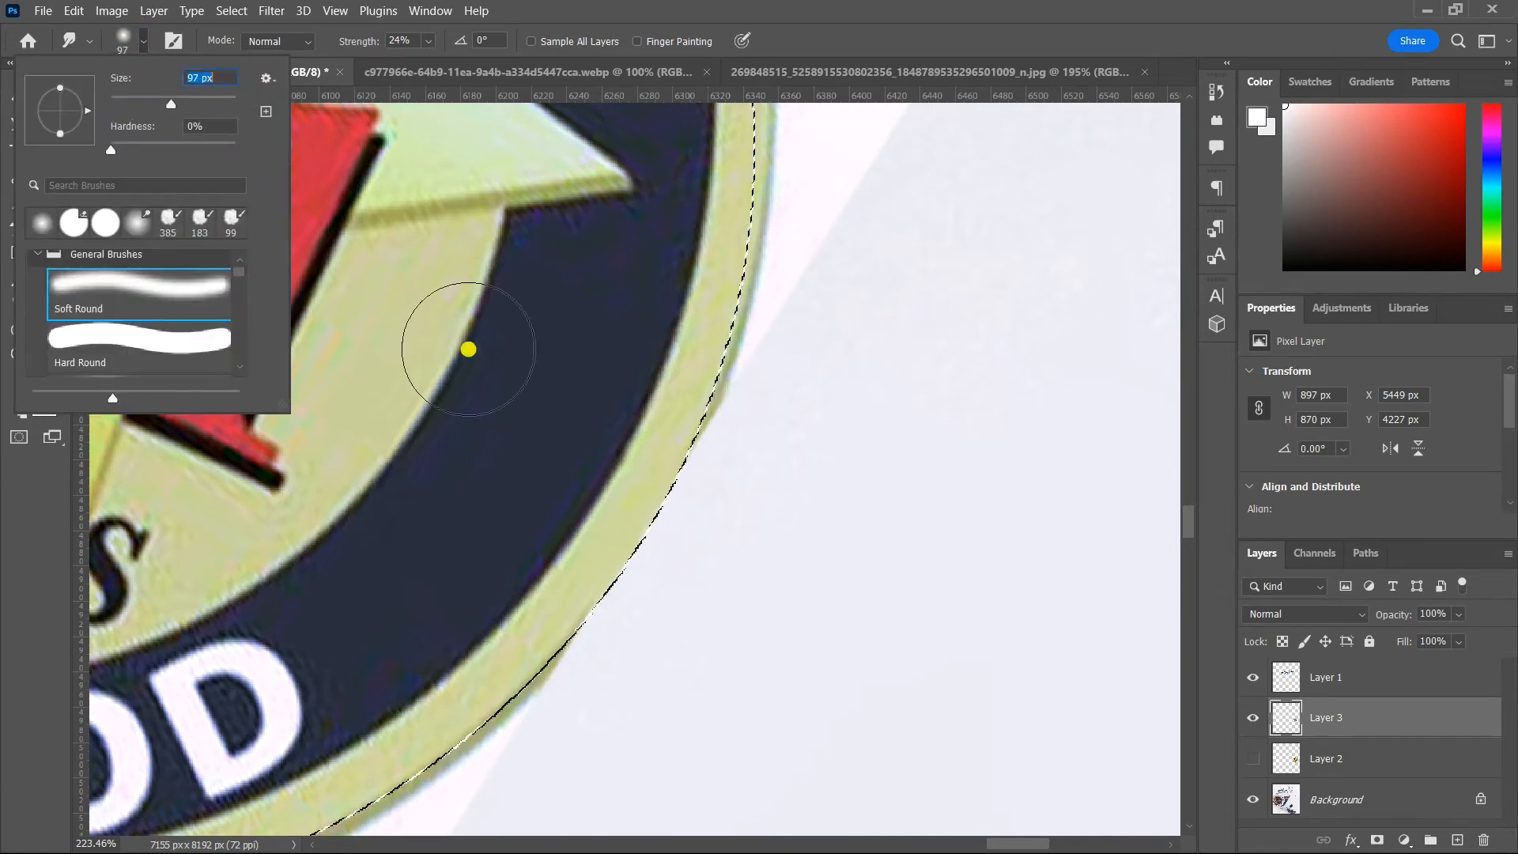
left_click(750, 603)
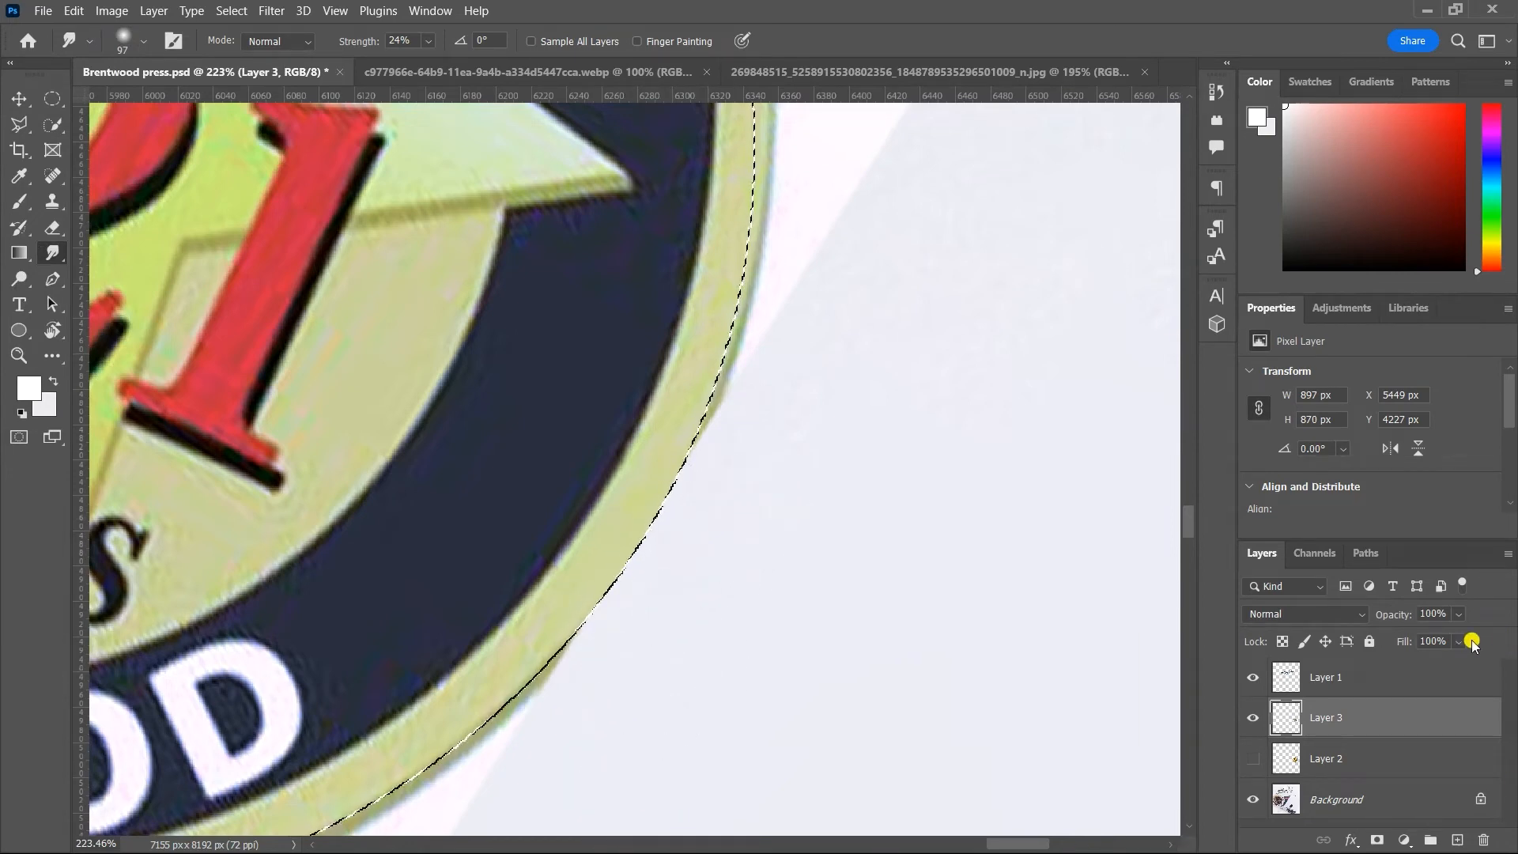
Step: Shift the elliptical selection to about X 5451, Y 4232 px and sample the olive a8ad69 from the badge's outer edge as foreground colour
key("m")
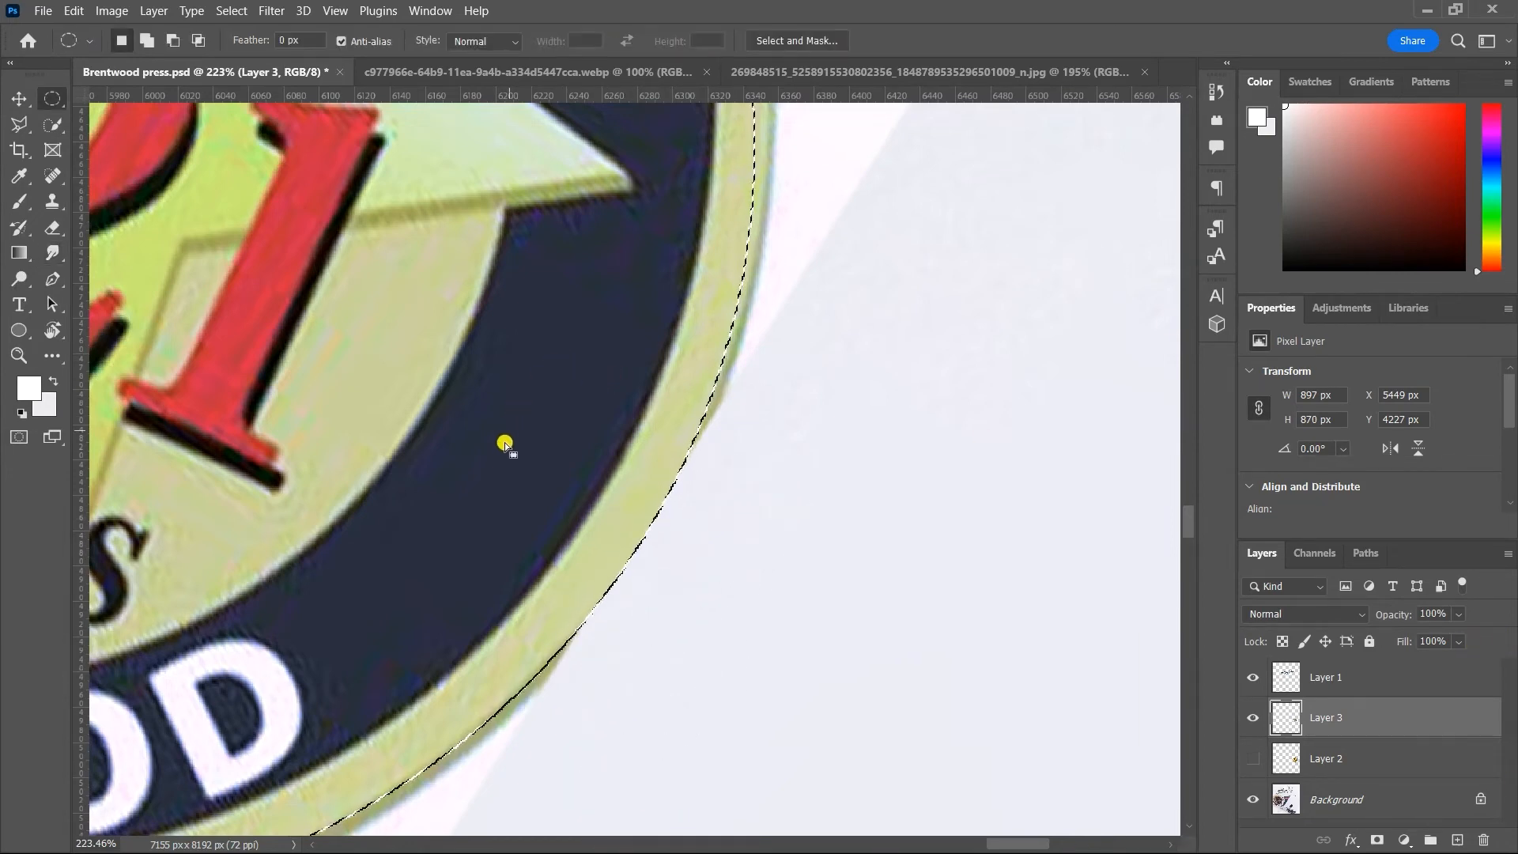
left_click_drag(504, 442, 510, 455)
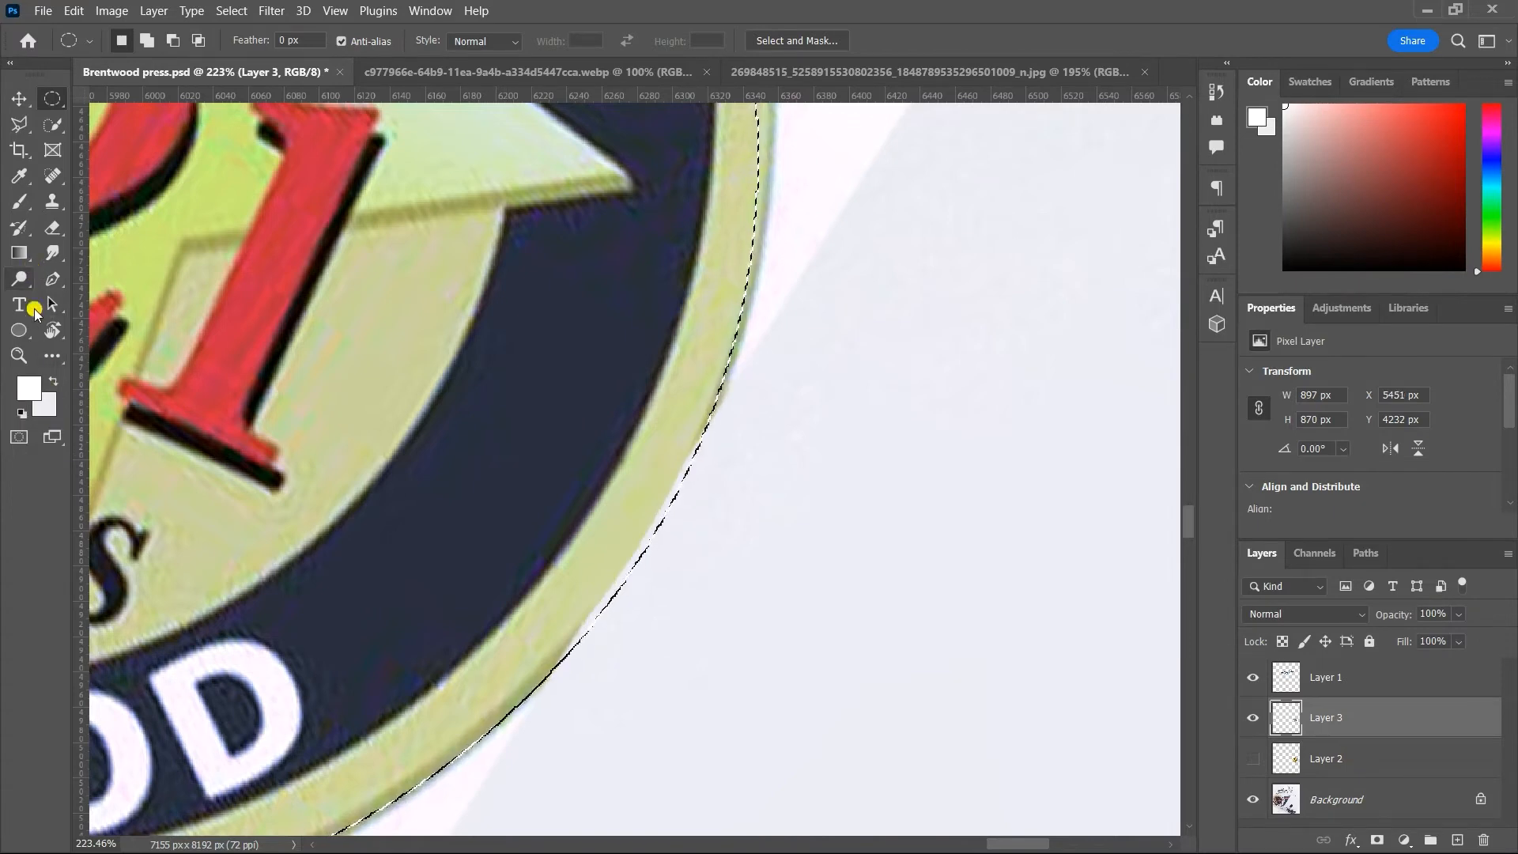
left_click(28, 388)
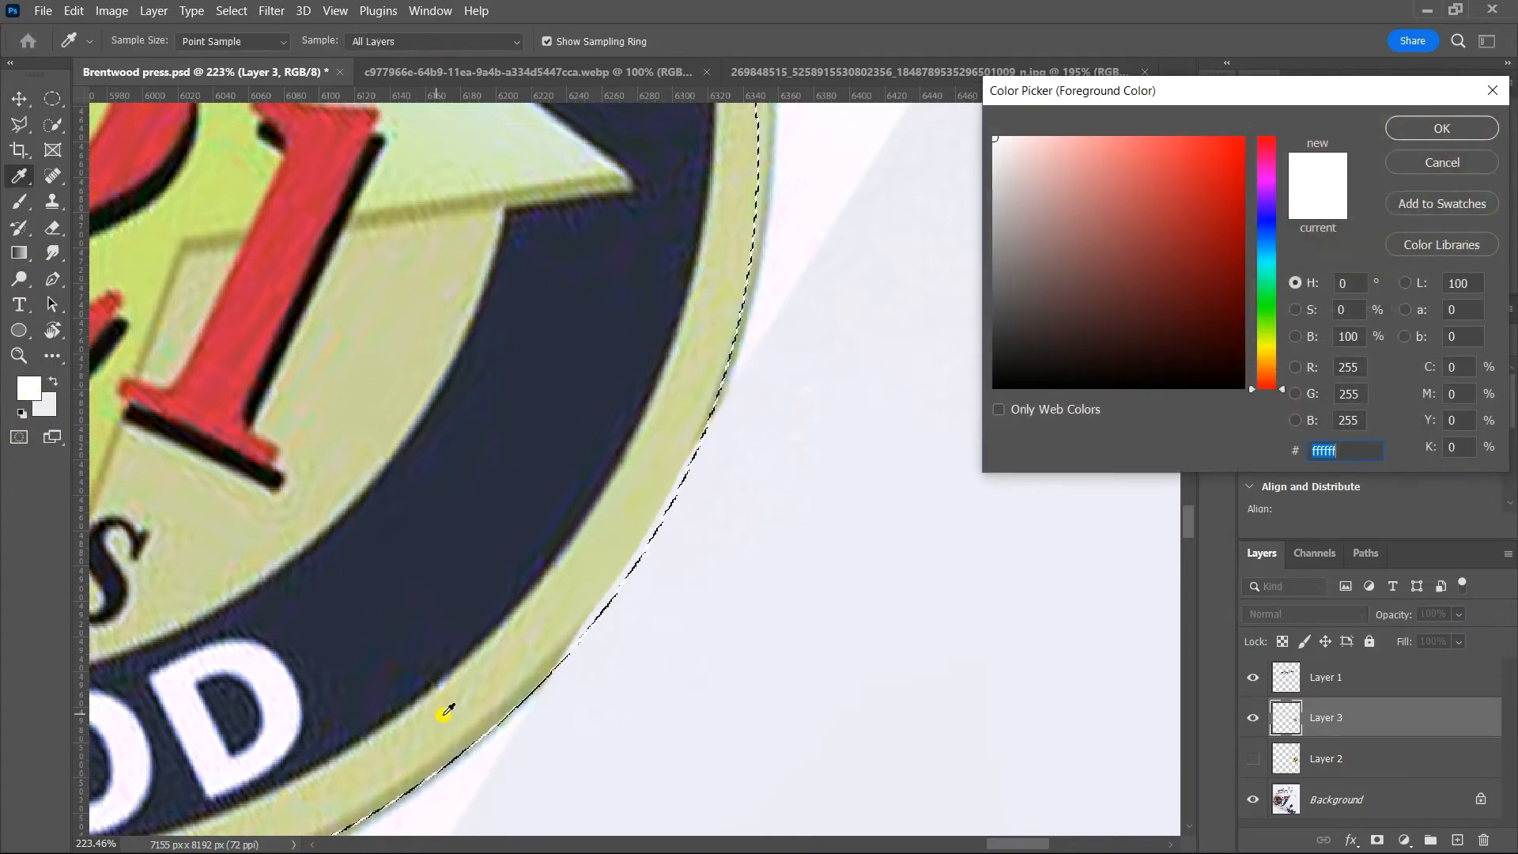
left_click(544, 672)
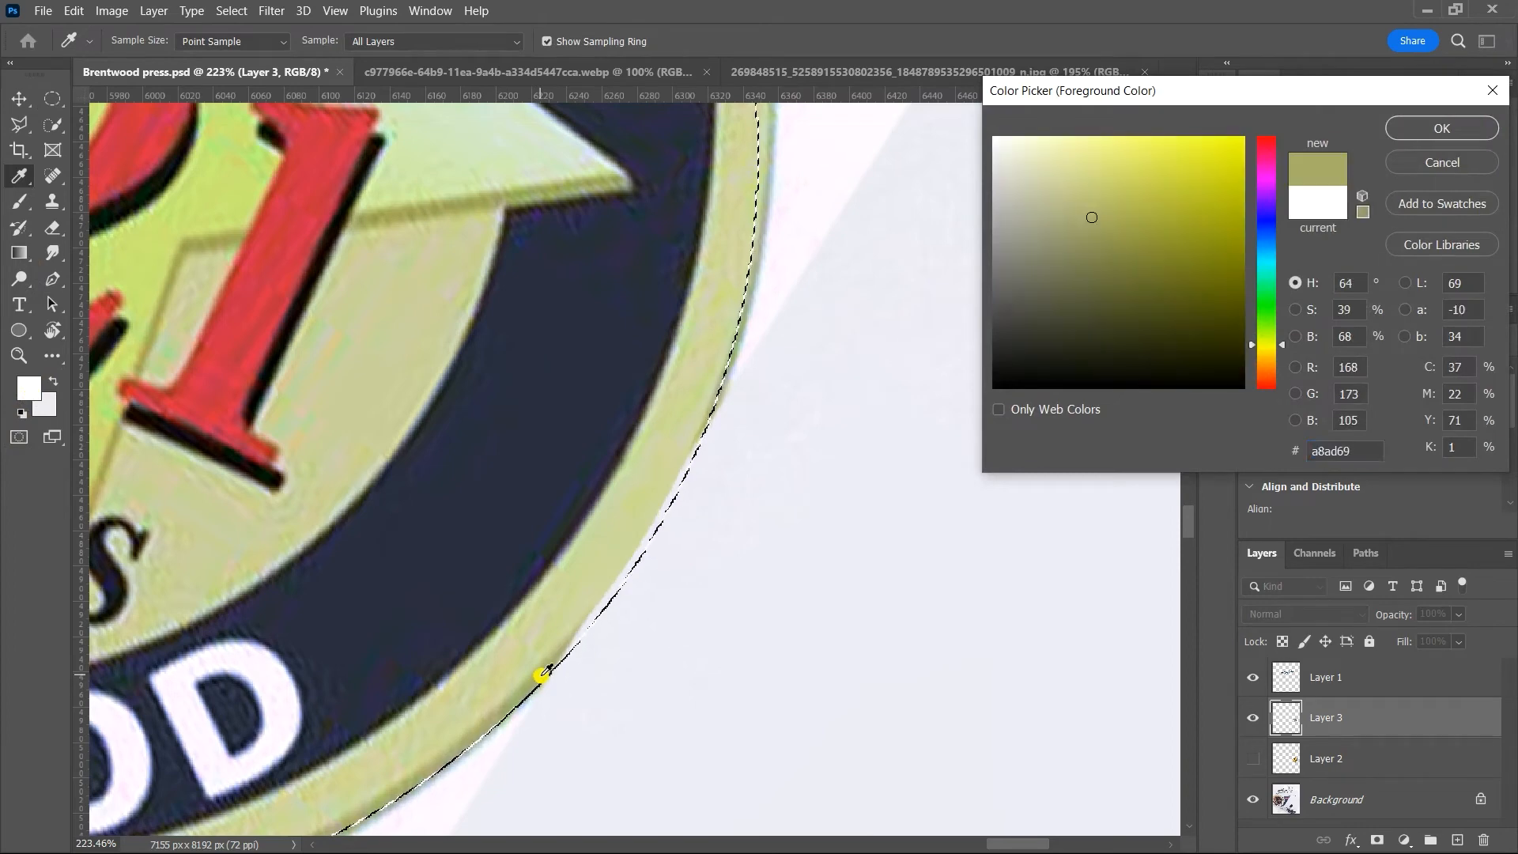
left_click(1459, 139)
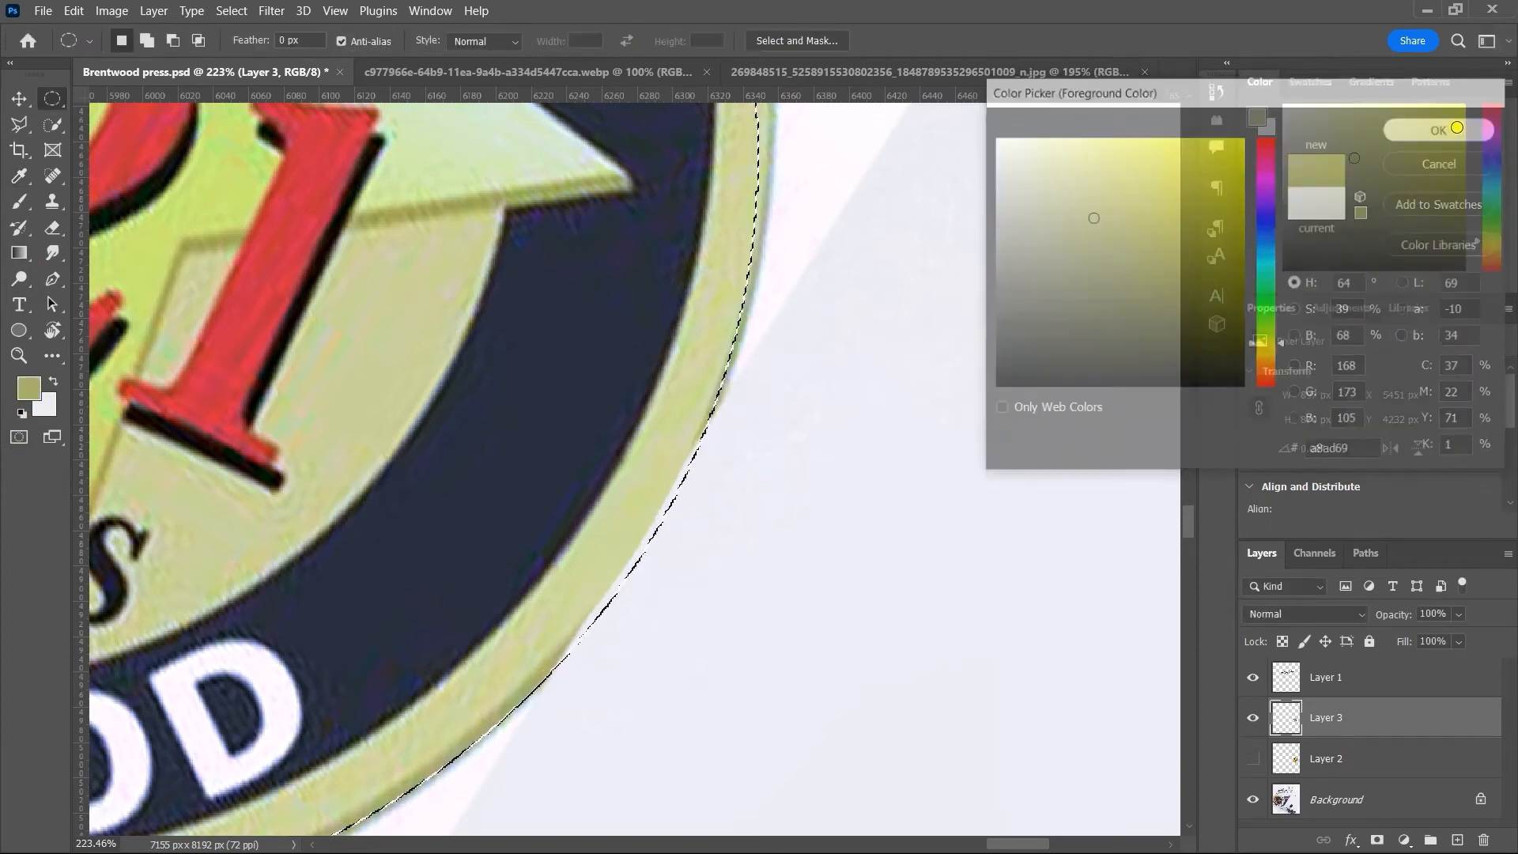
Step: Paint the badge's flattened lower-right rim inside the selection with a 17 px Brush in the olive foreground colour, and deselect
left_click(23, 200)
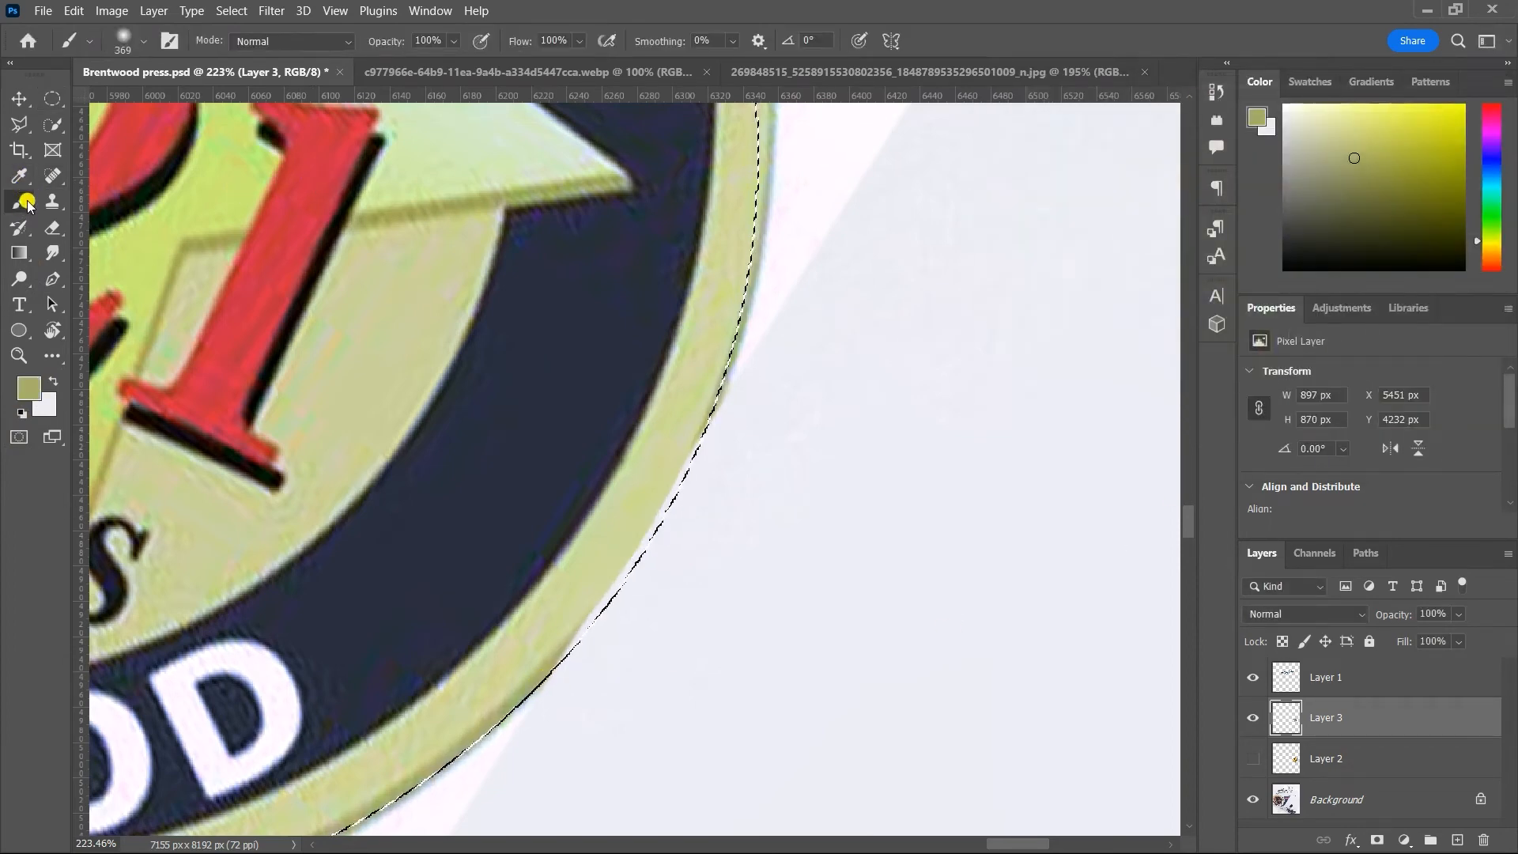
left_click(143, 42)
mouse_move(150, 104)
left_mouse_down()
mouse_move(212, 106)
mouse_move(122, 110)
left_mouse_up()
left_click(717, 427)
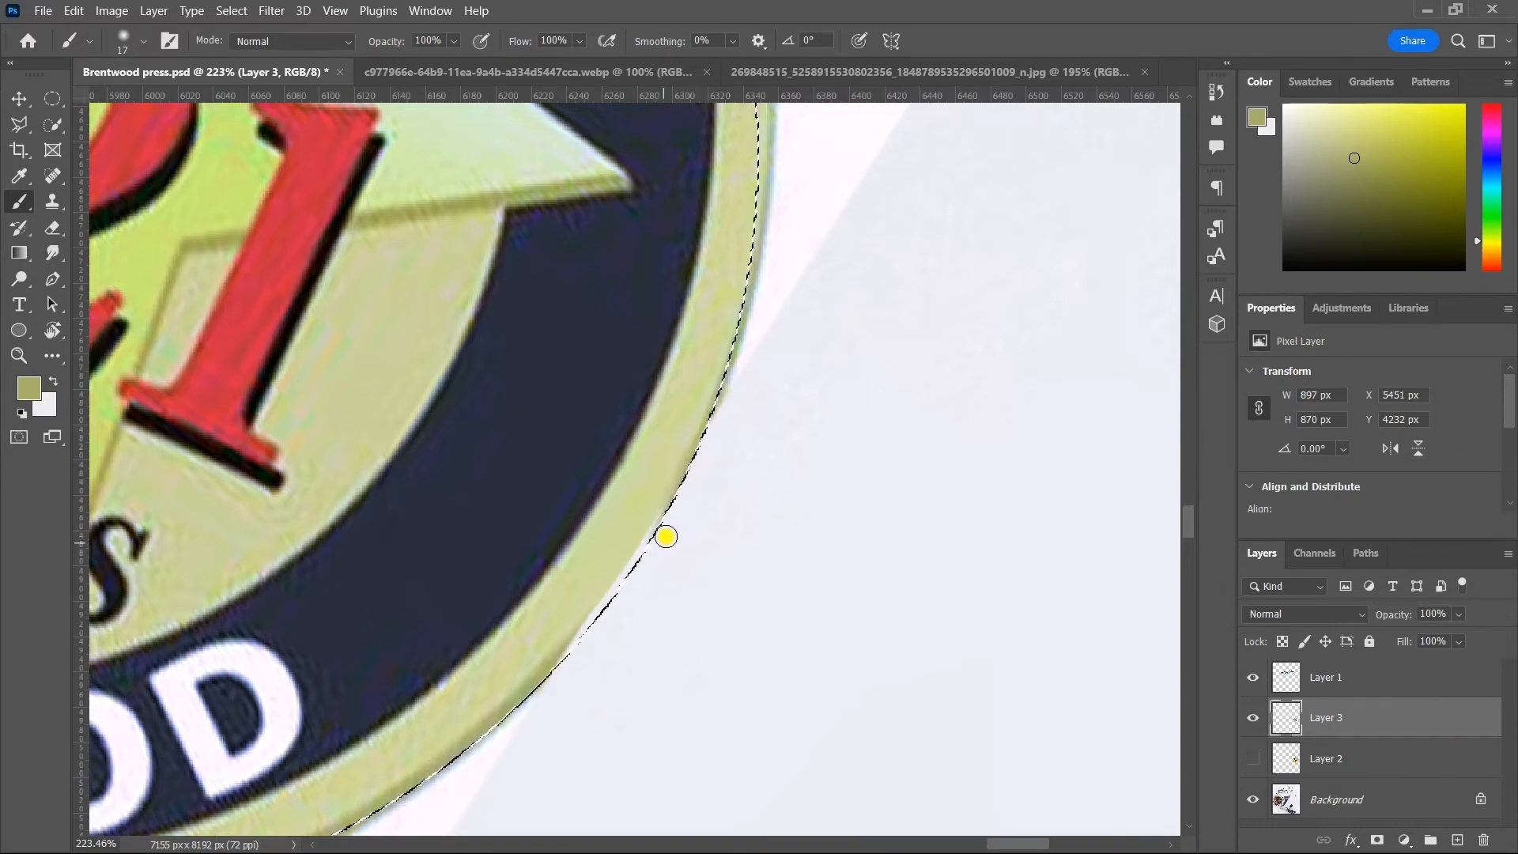
left_click_drag(645, 551, 559, 664)
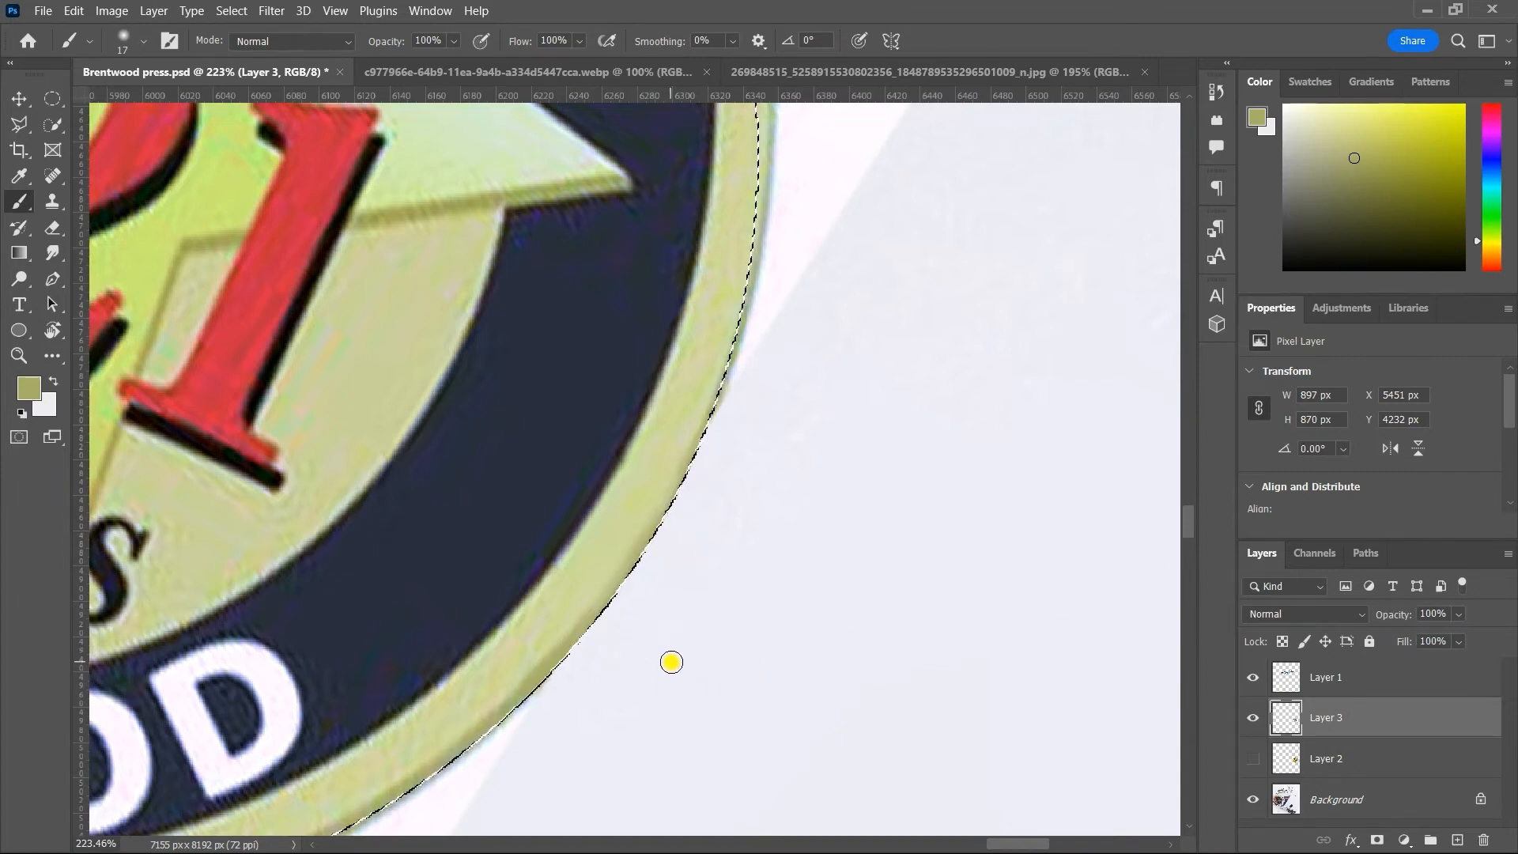
key("ctrl+d")
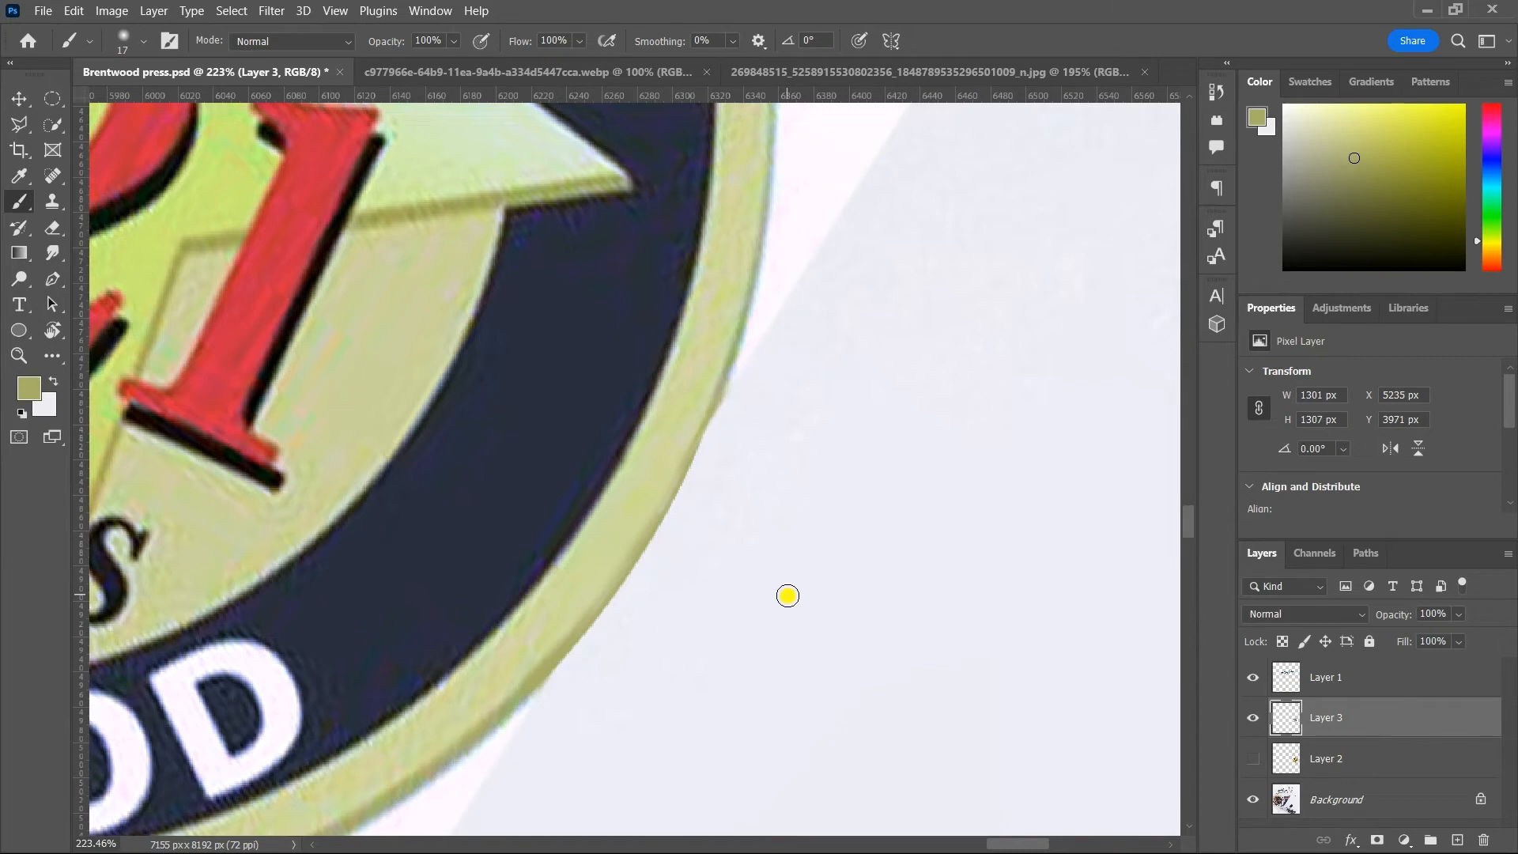
Step: Try the Darken blend mode on the badge's Layer 3, and set it to Multiply instead
key("z")
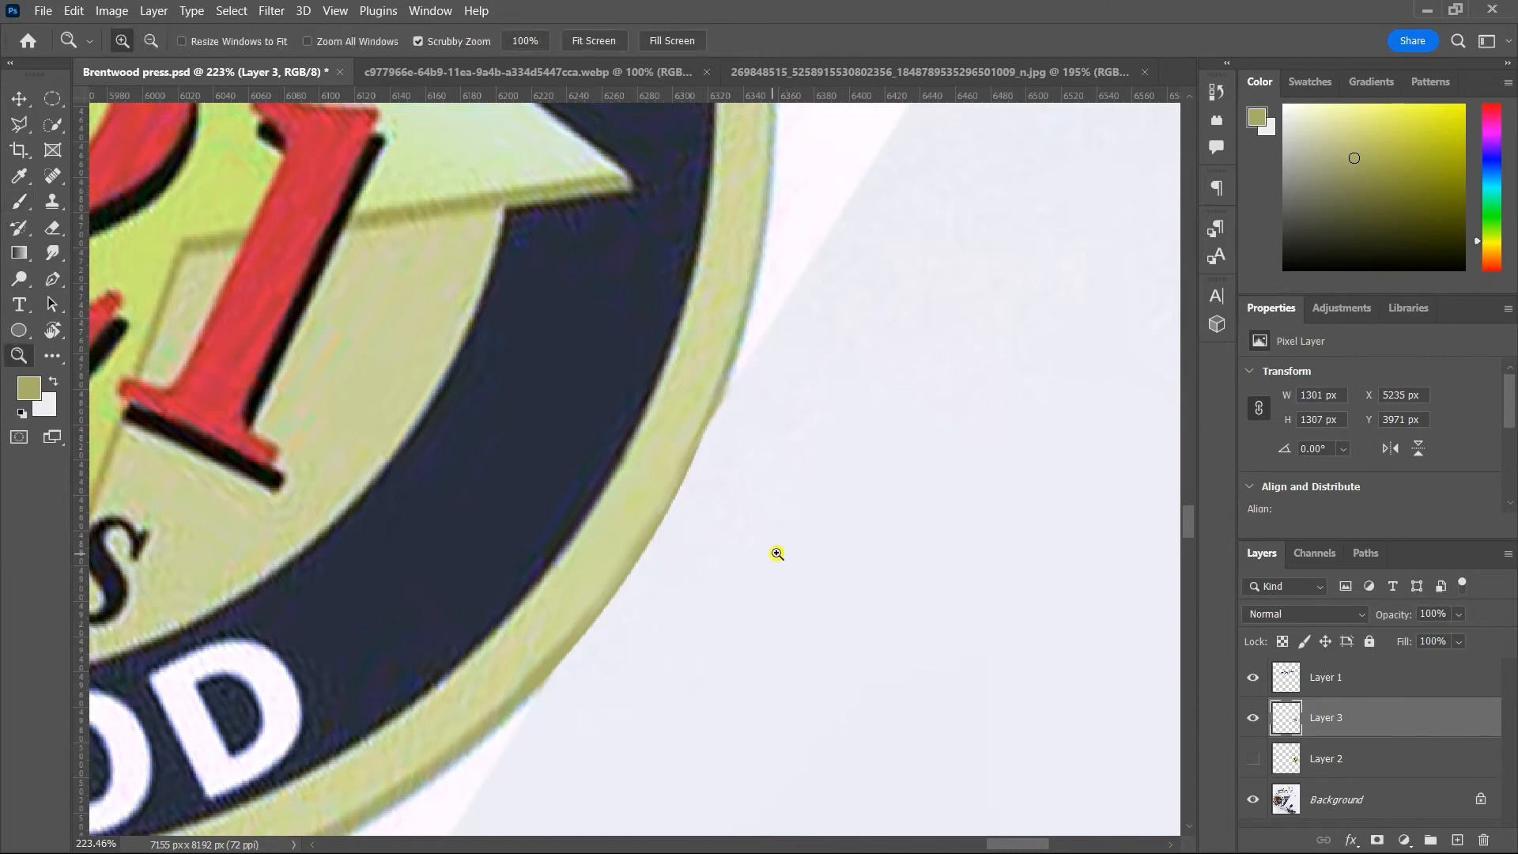
left_click_drag(775, 553, 616, 515)
left_click_drag(530, 490, 752, 532)
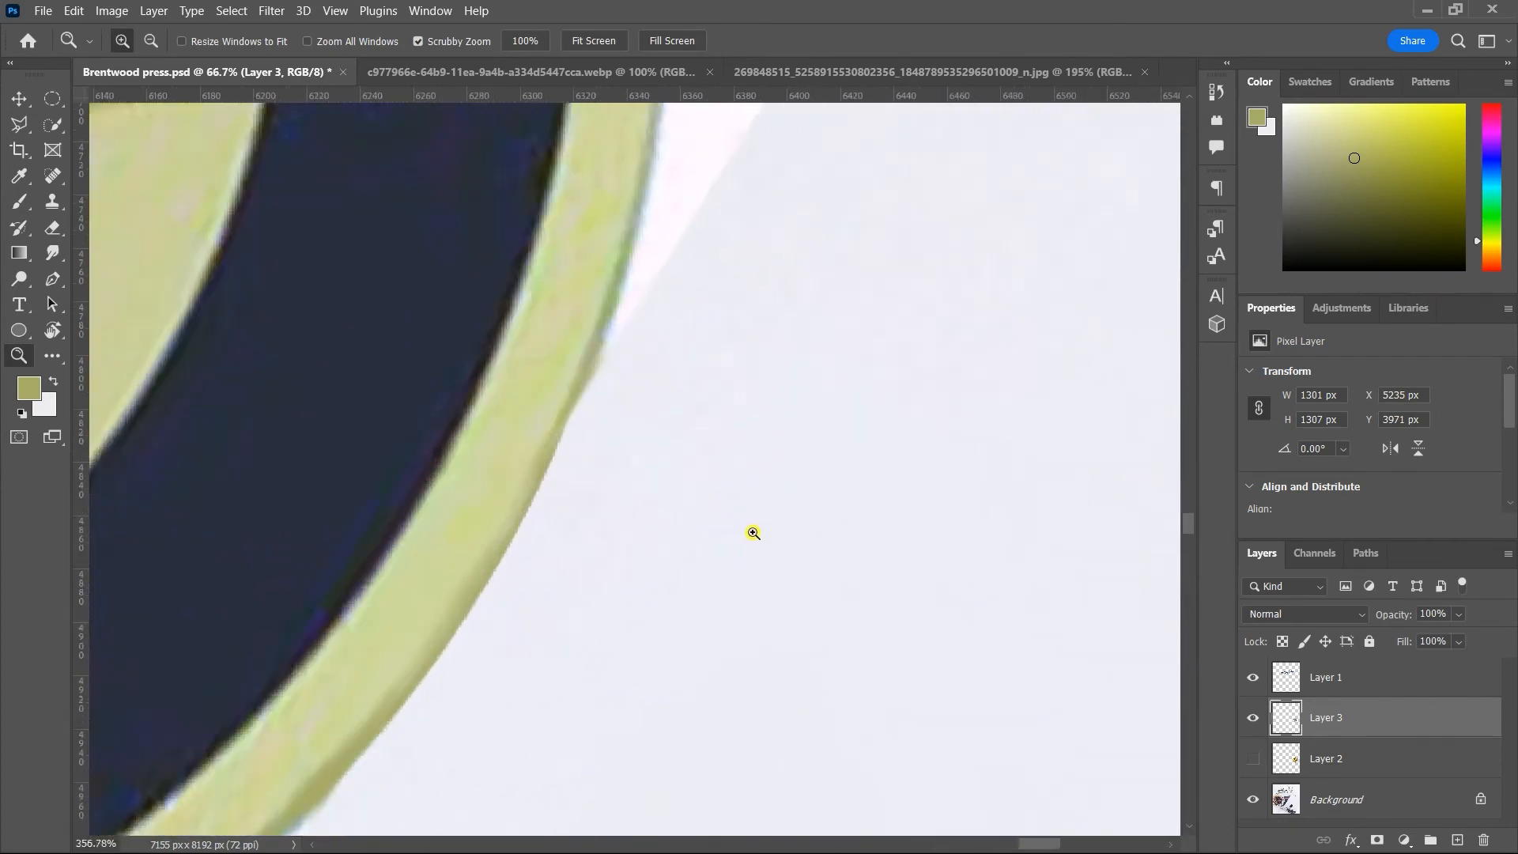
left_click_drag(578, 430, 591, 402)
left_click_drag(611, 405, 446, 365)
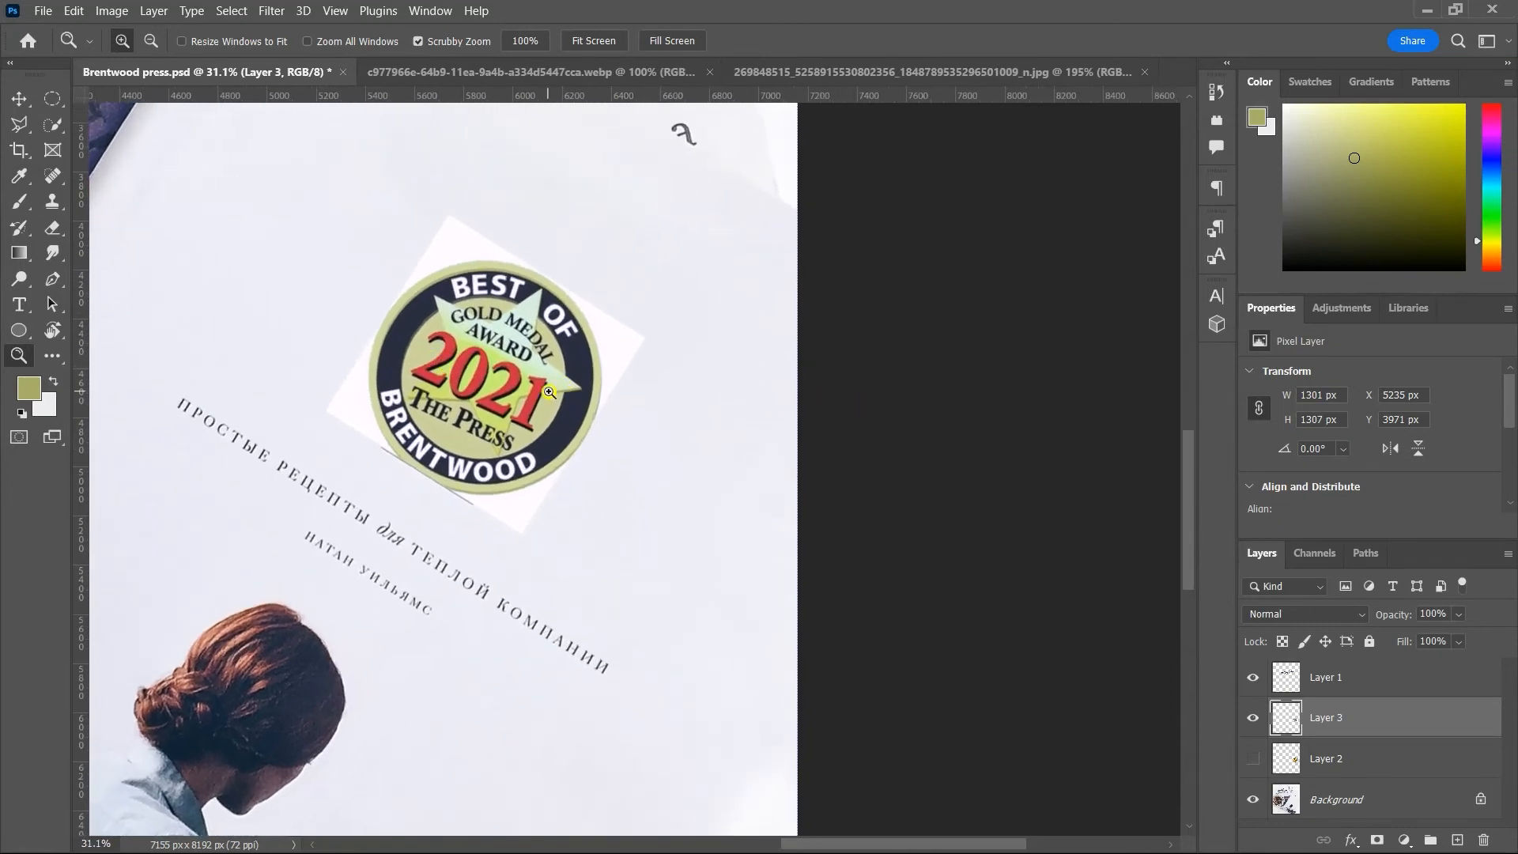
left_click(1313, 616)
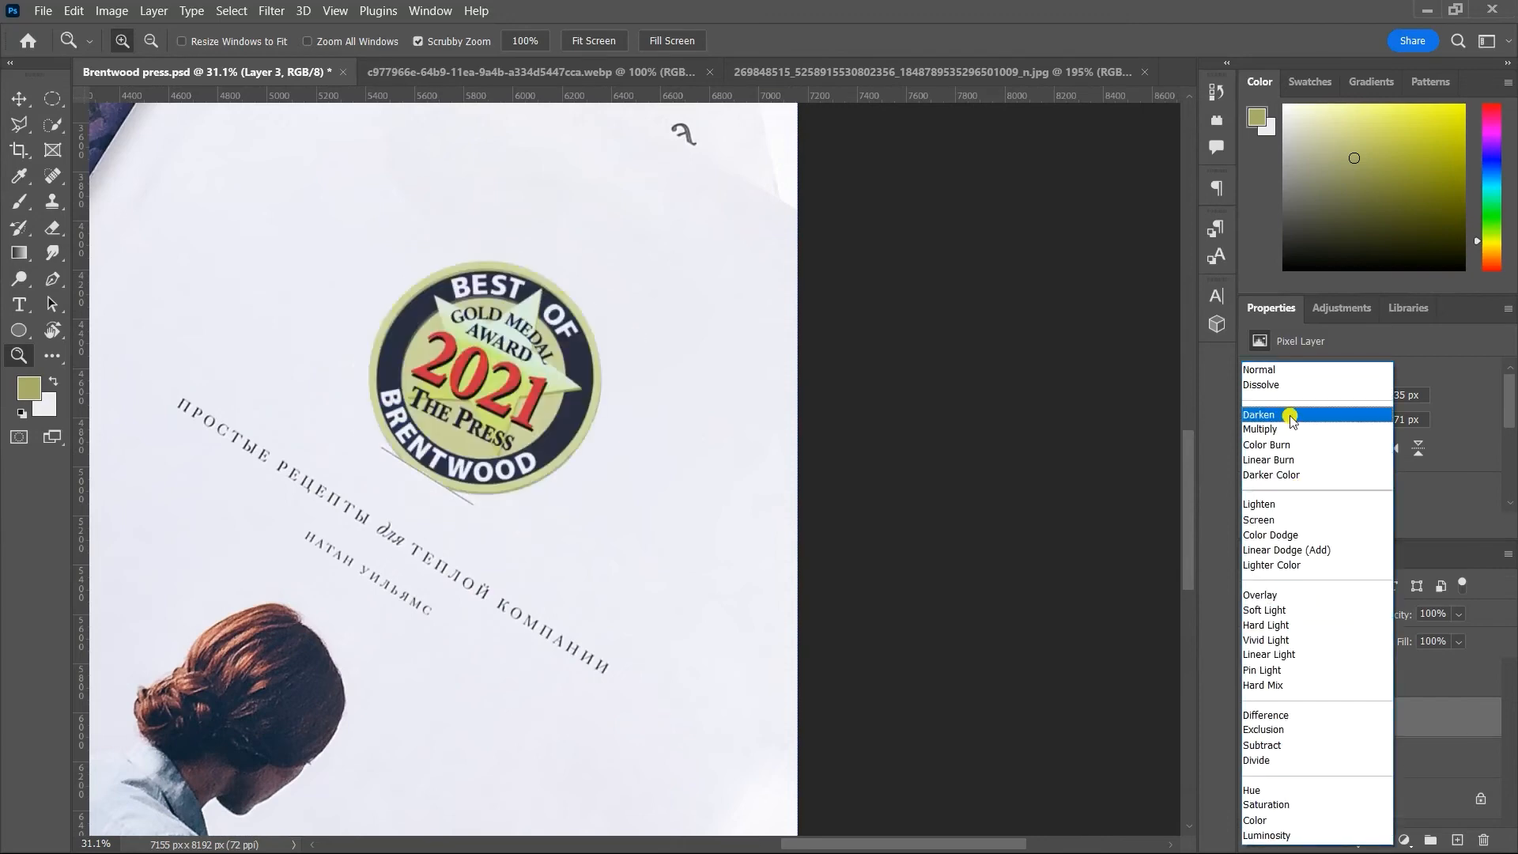
left_click(1291, 416)
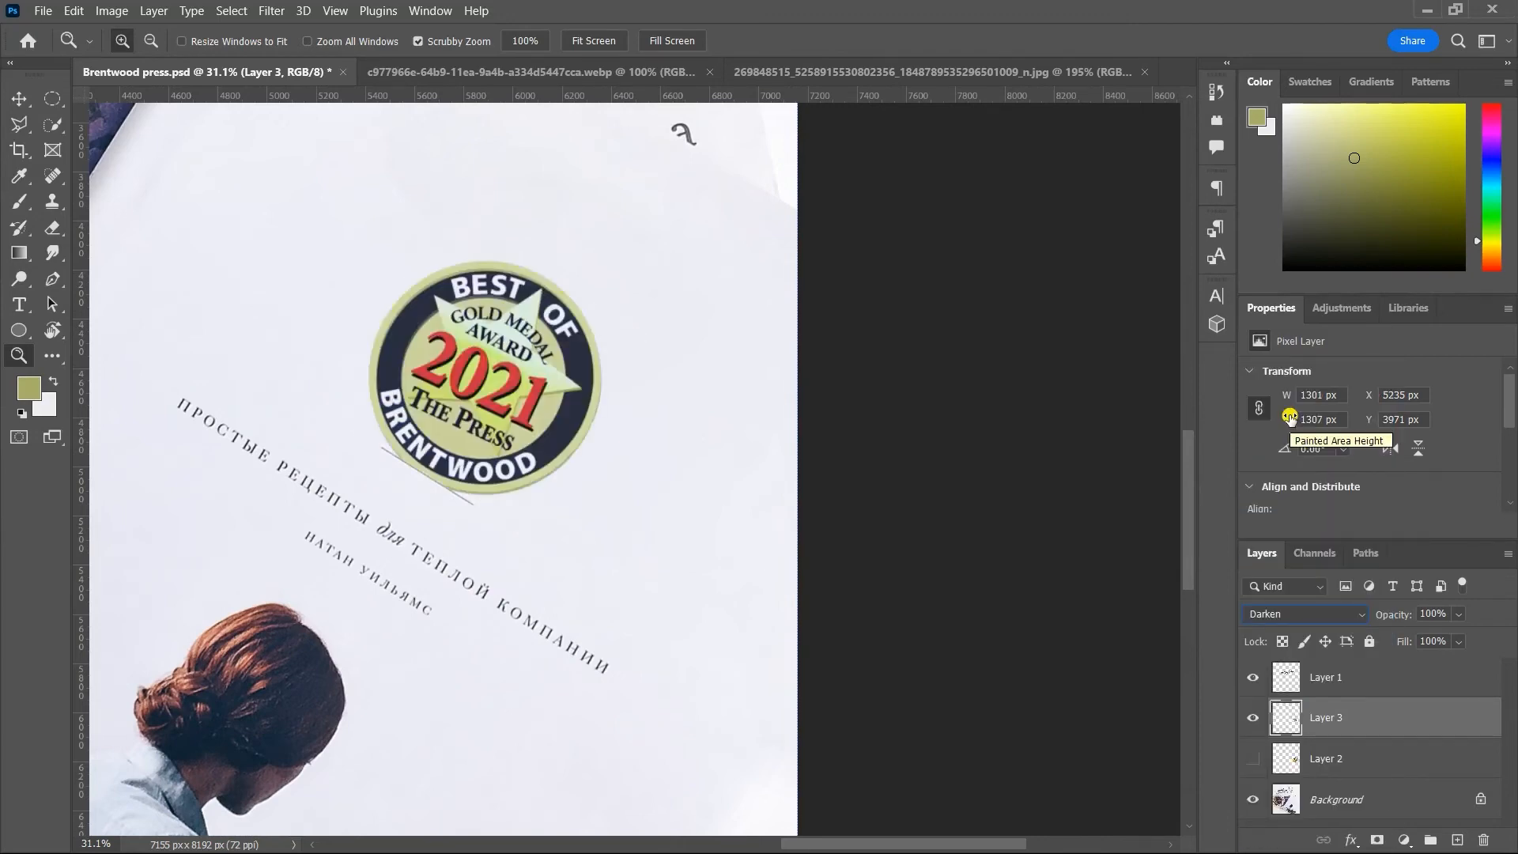
key("alt+shift+m")
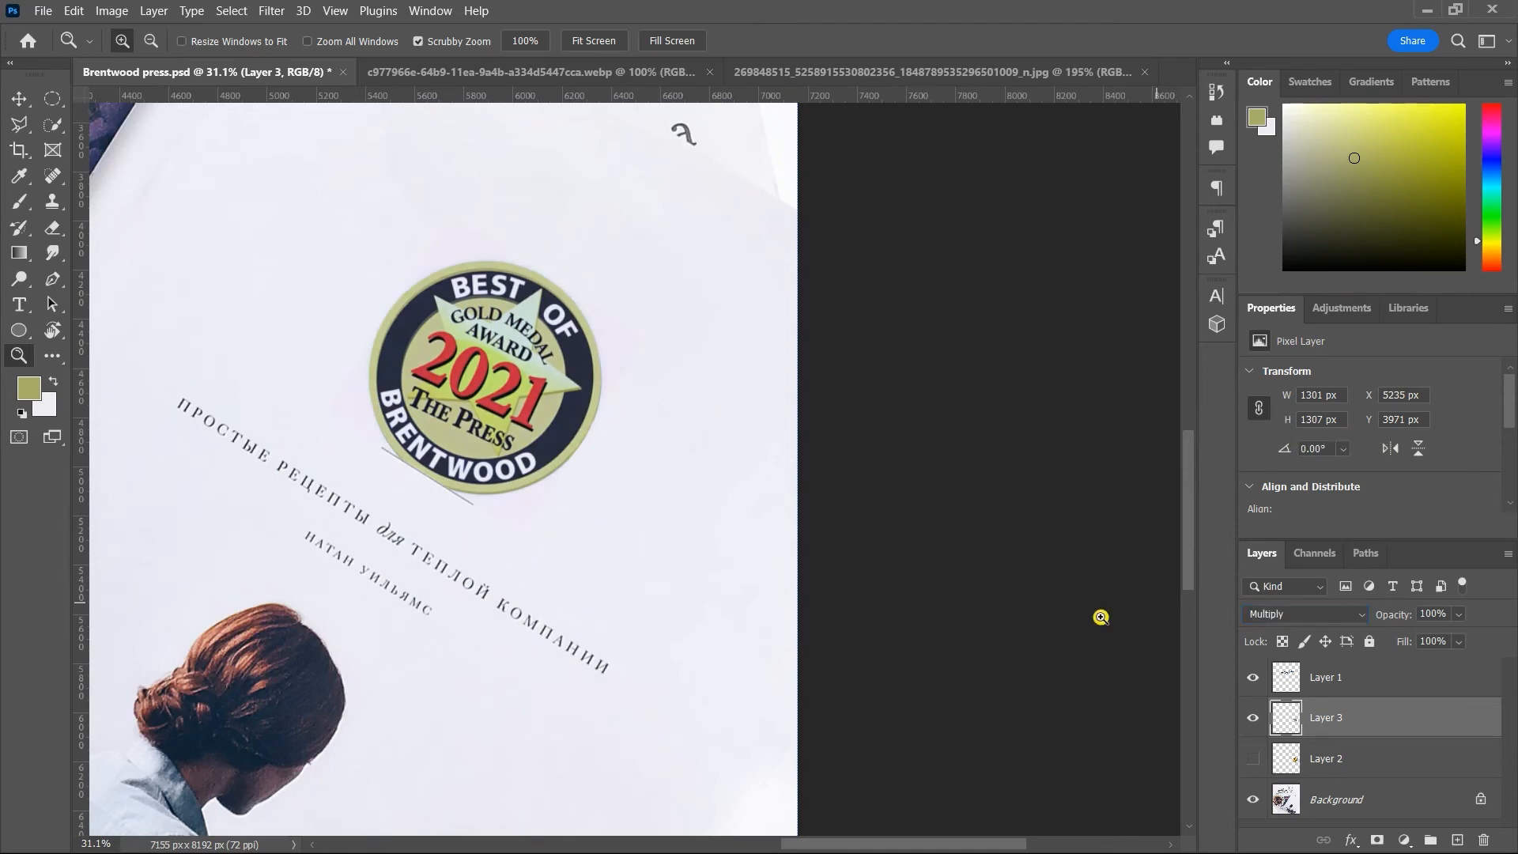
Step: Start a 1:1 square crop of the whole composite image with the Crop tool
left_click_drag(585, 591, 508, 562)
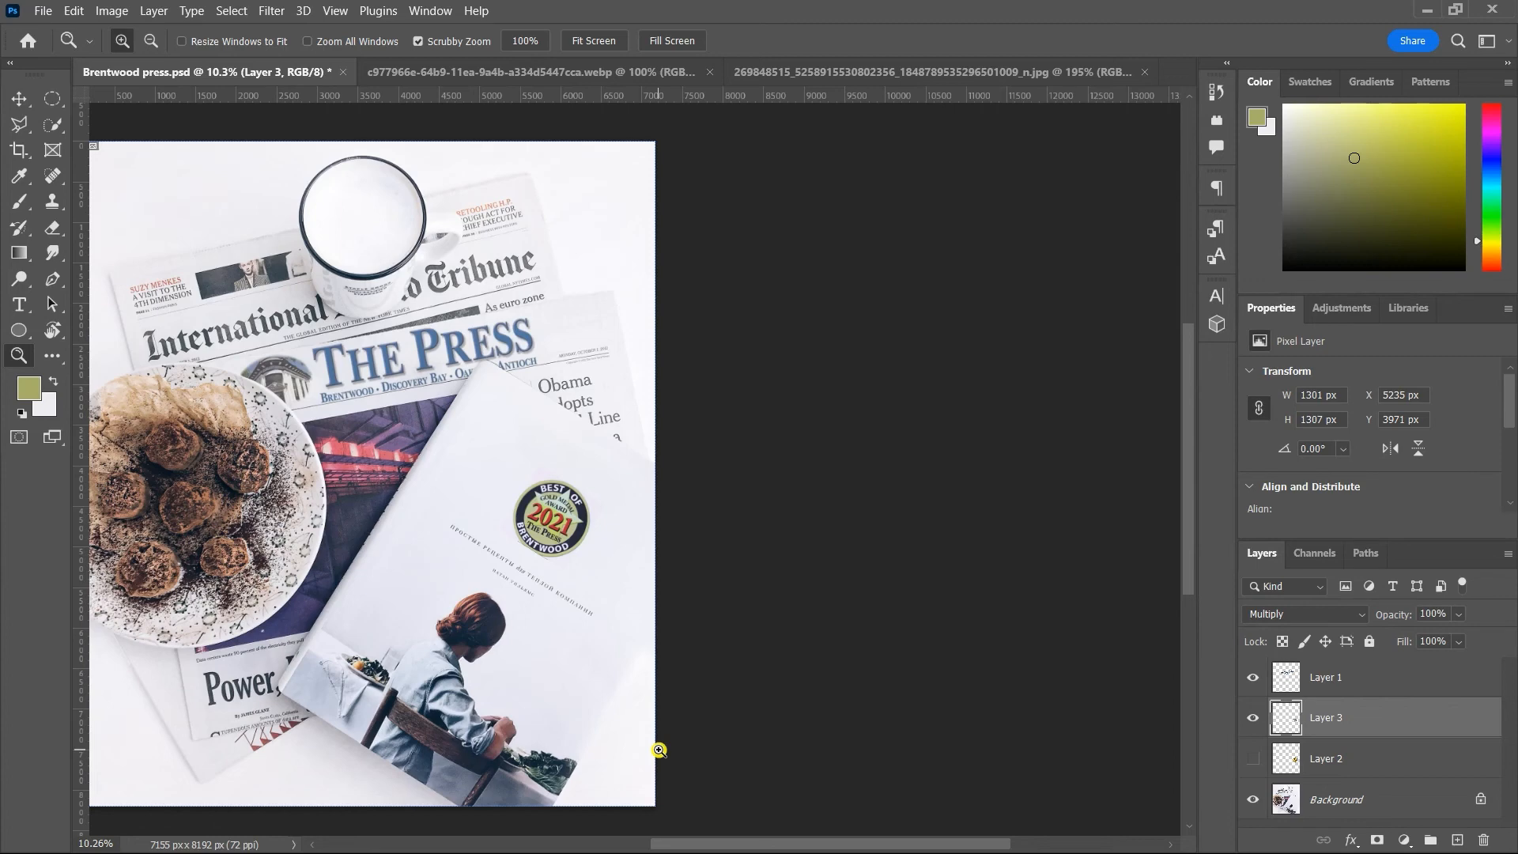
left_click(443, 601, "alt")
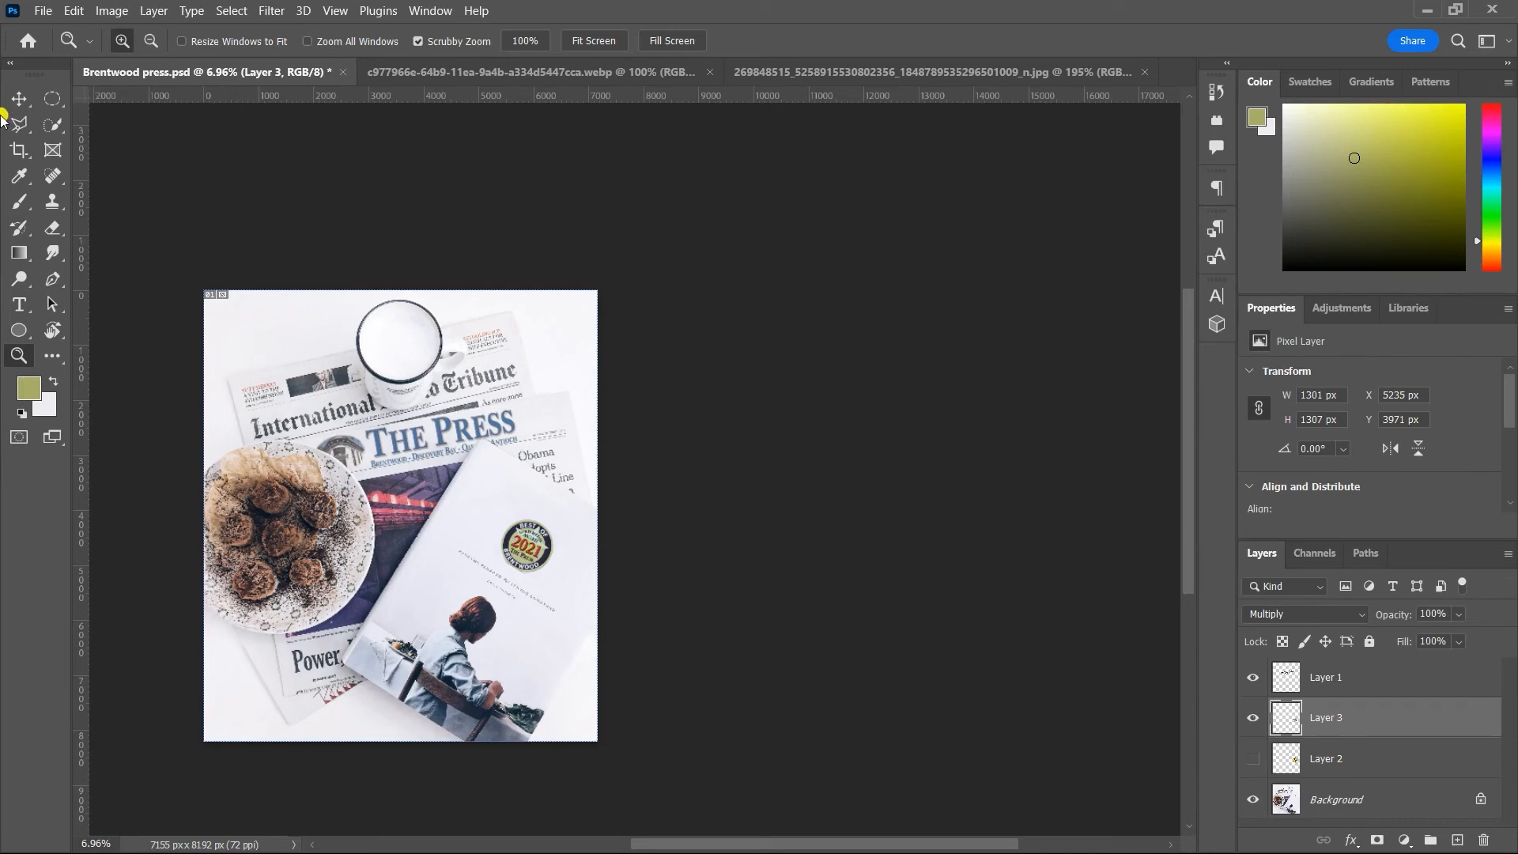
left_click(18, 148)
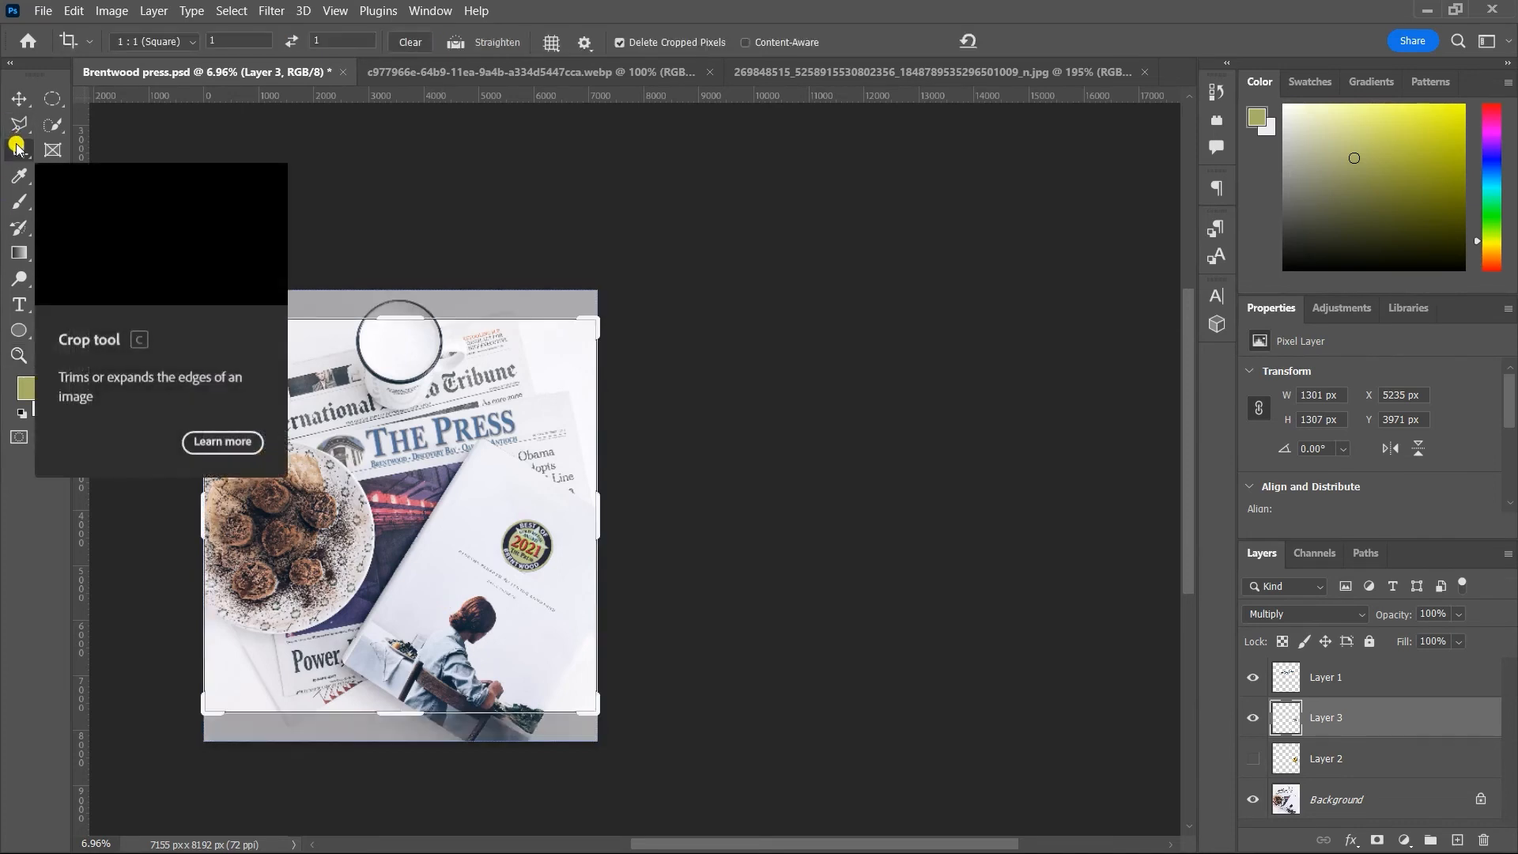